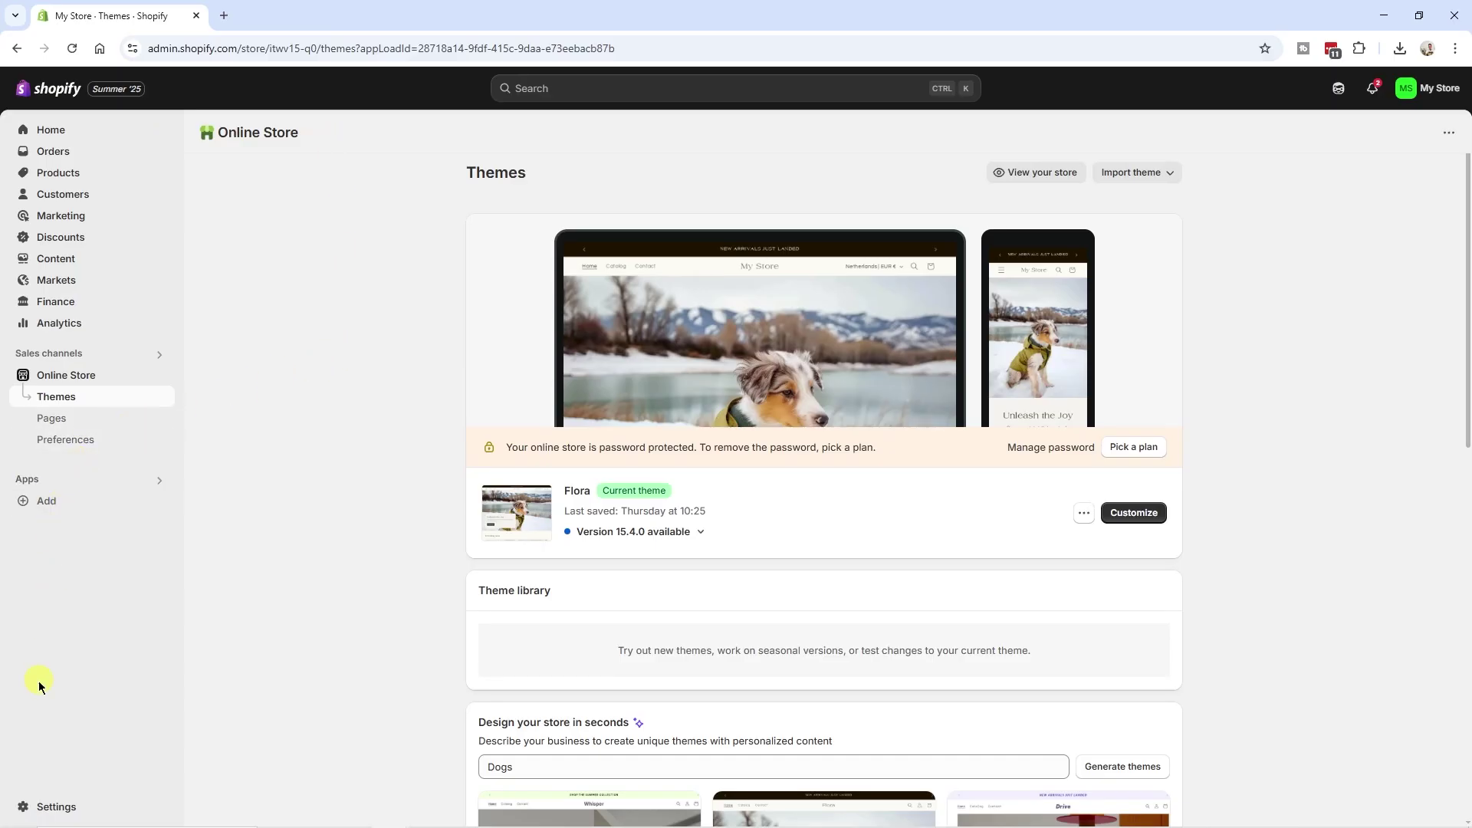
# Step: Open Settings > Domains > Buy new domain and search for 'exampletest12333'
pyautogui.click(48, 808)
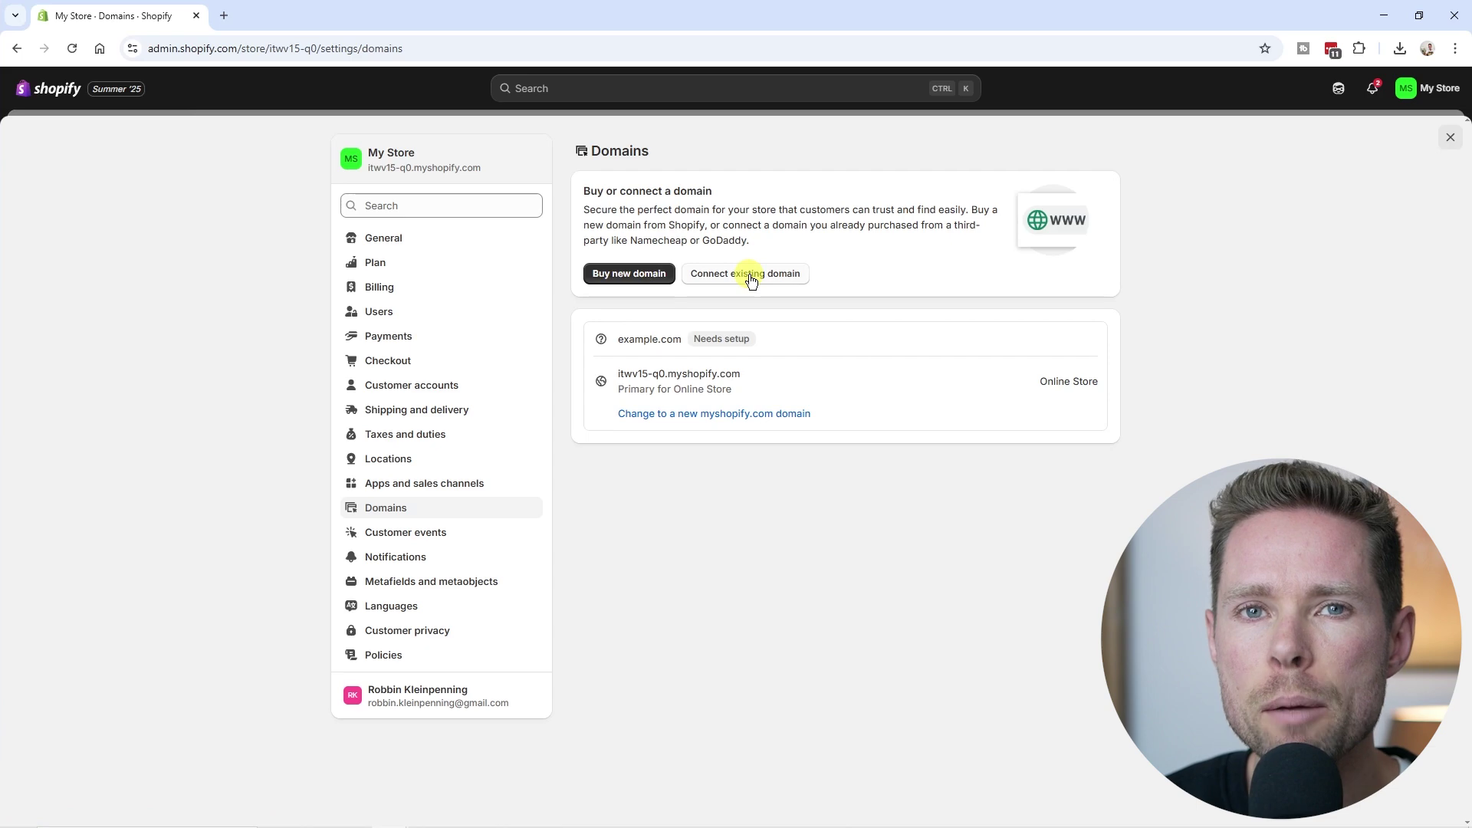
pyautogui.click(624, 274)
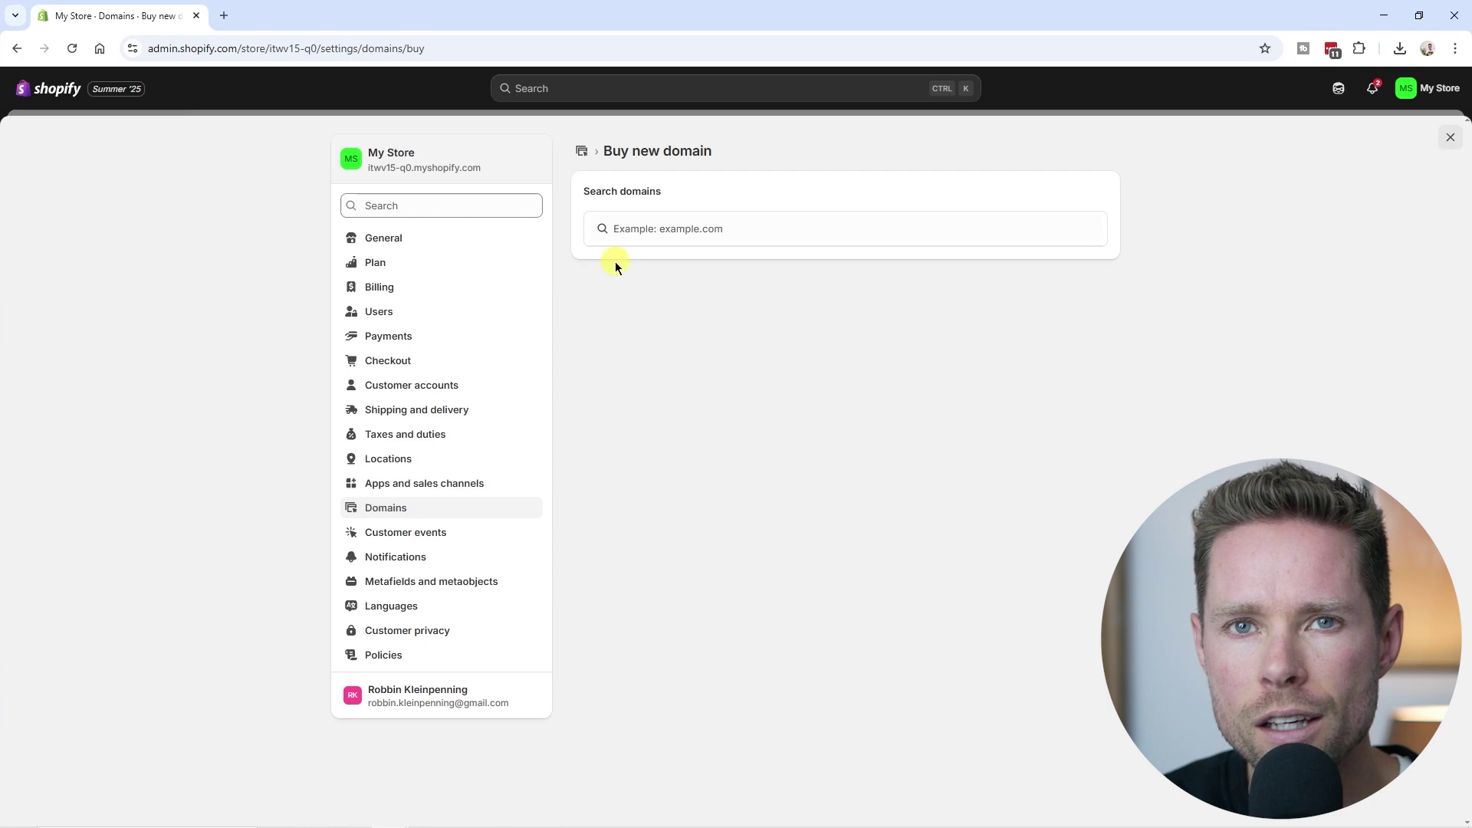
pyautogui.click(671, 231)
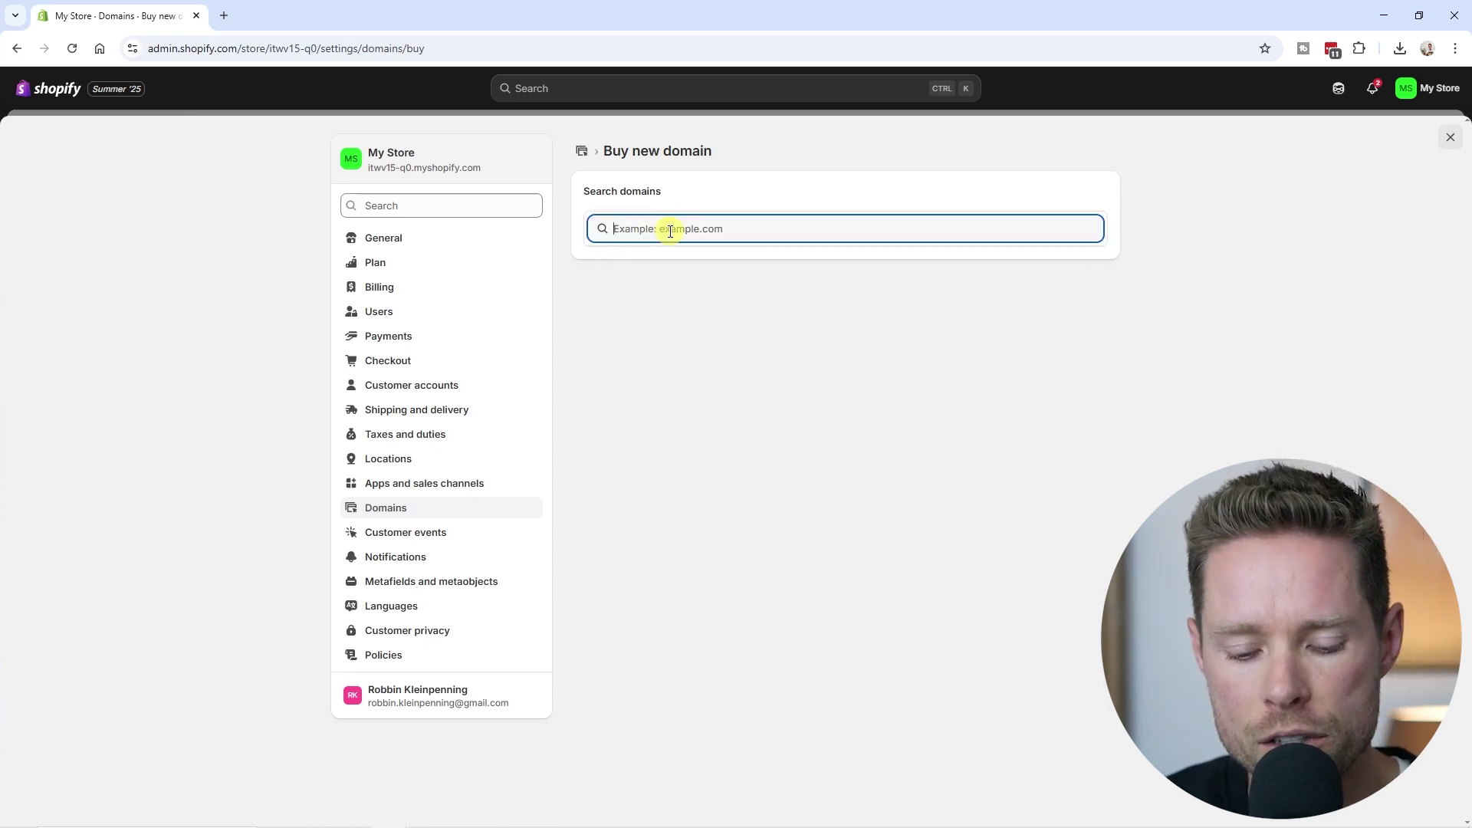
pyautogui.write('exampletest12333')
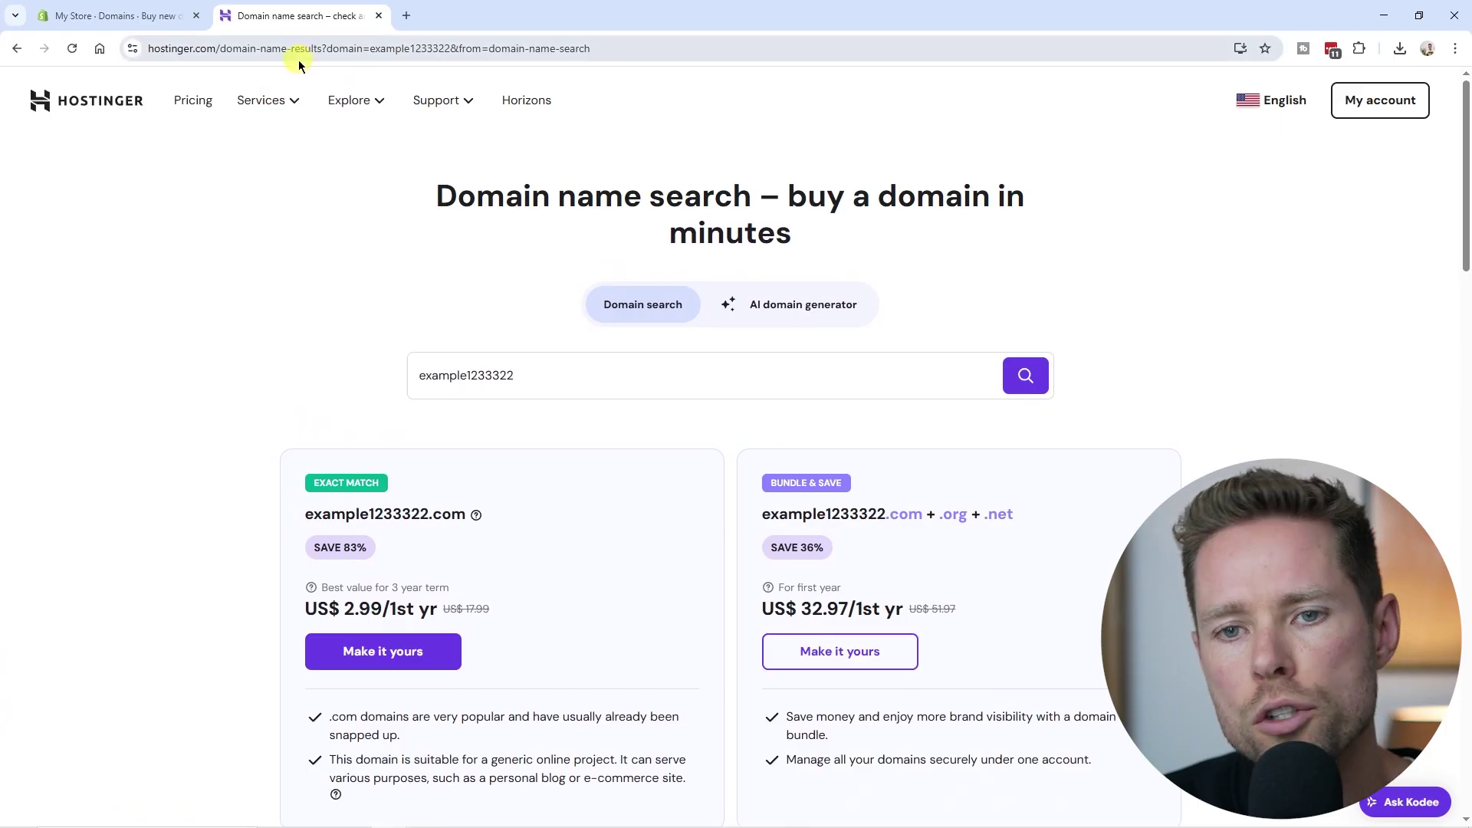
# Step: Highlight Hostinger's address and the struck-out 17.99 price for example1233322.com
pyautogui.moveTo(214, 48); pyautogui.dragTo(148, 48)
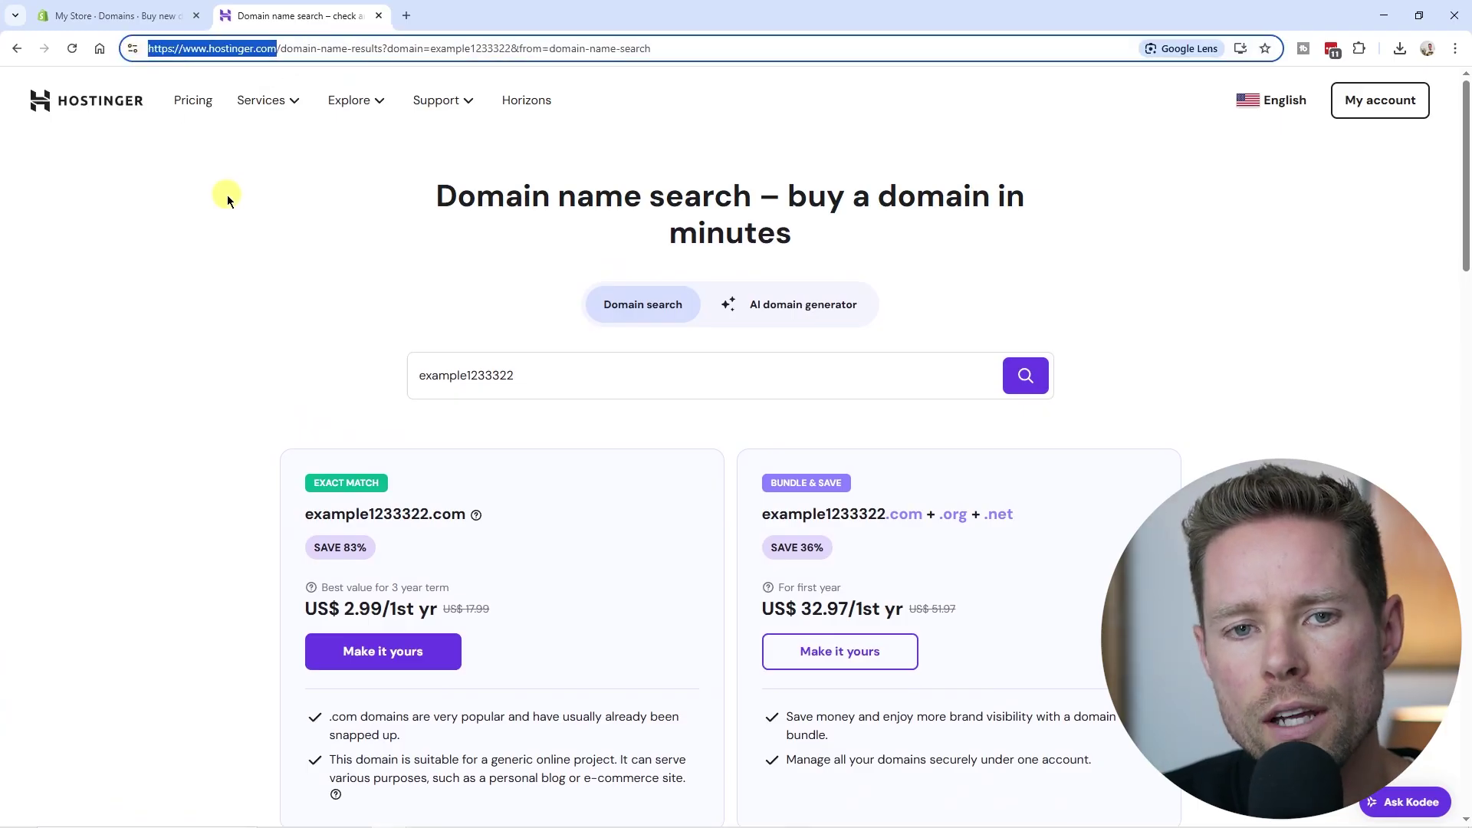
pyautogui.scroll(-1, 257, 489)
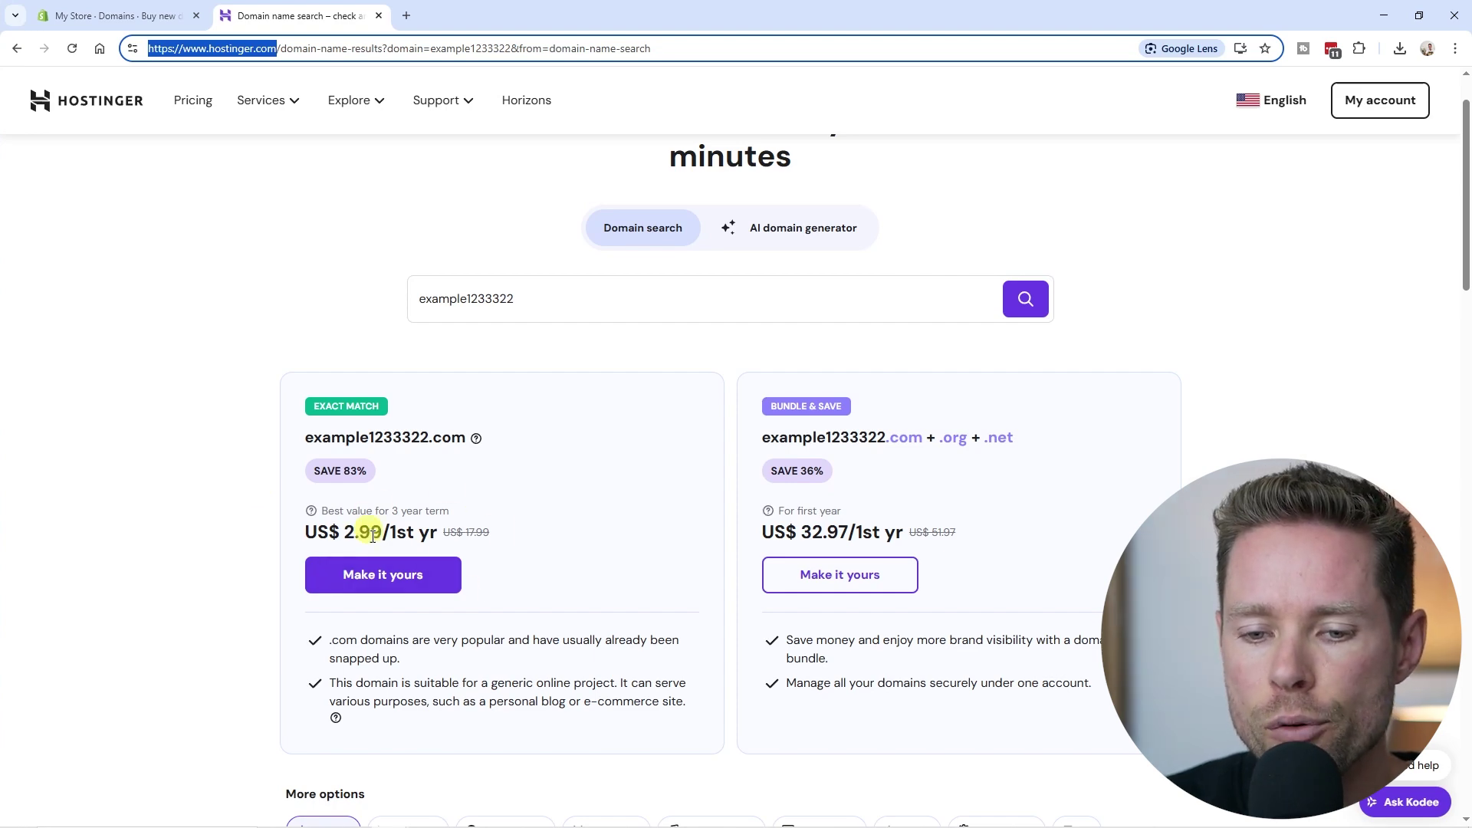
pyautogui.moveTo(465, 534); pyautogui.dragTo(494, 539)
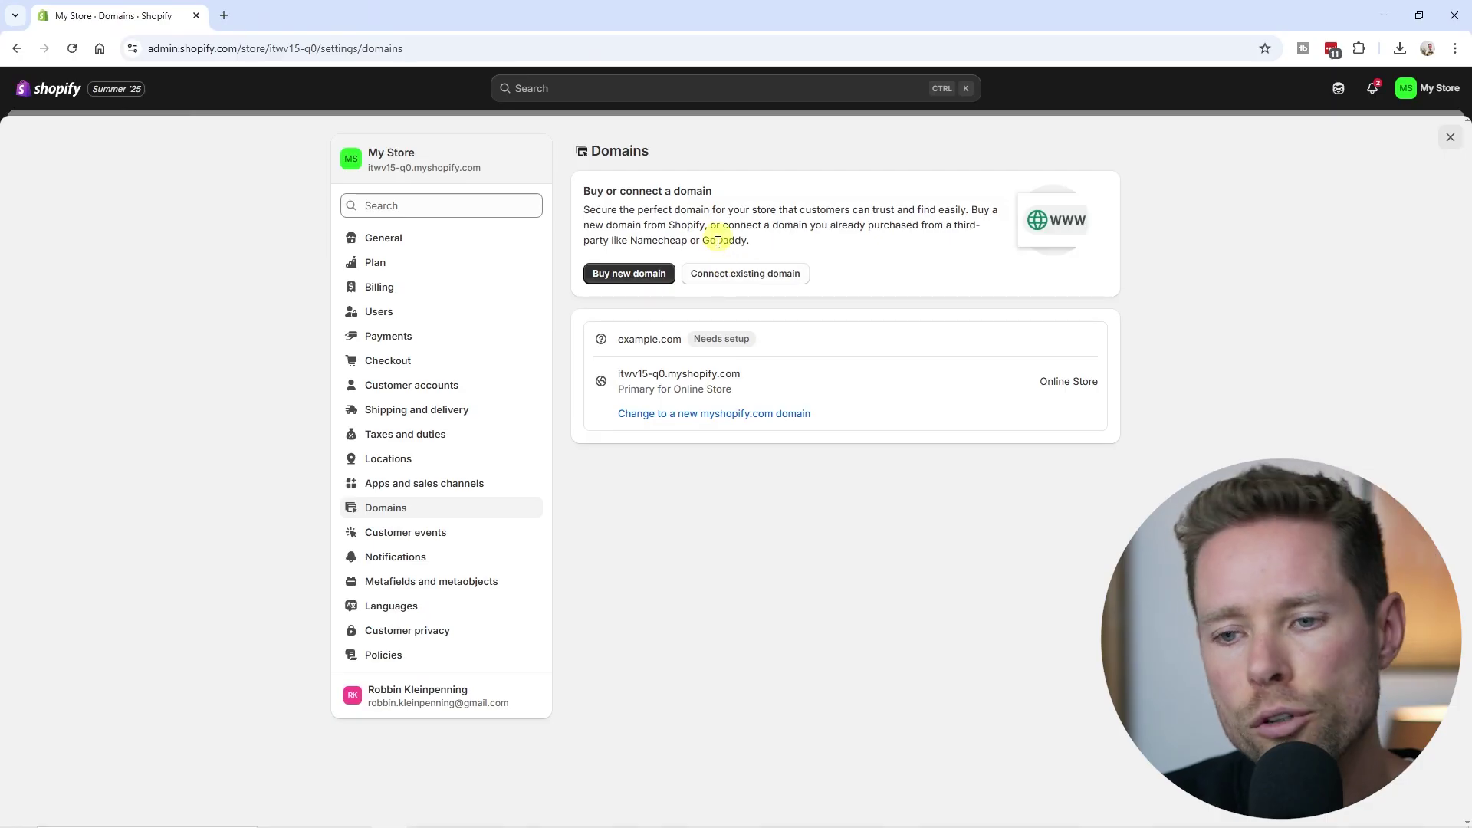
# Step: Start Connect existing domain, using puppygroep.nl and its winkel subdomain as an example
pyautogui.click(742, 276)
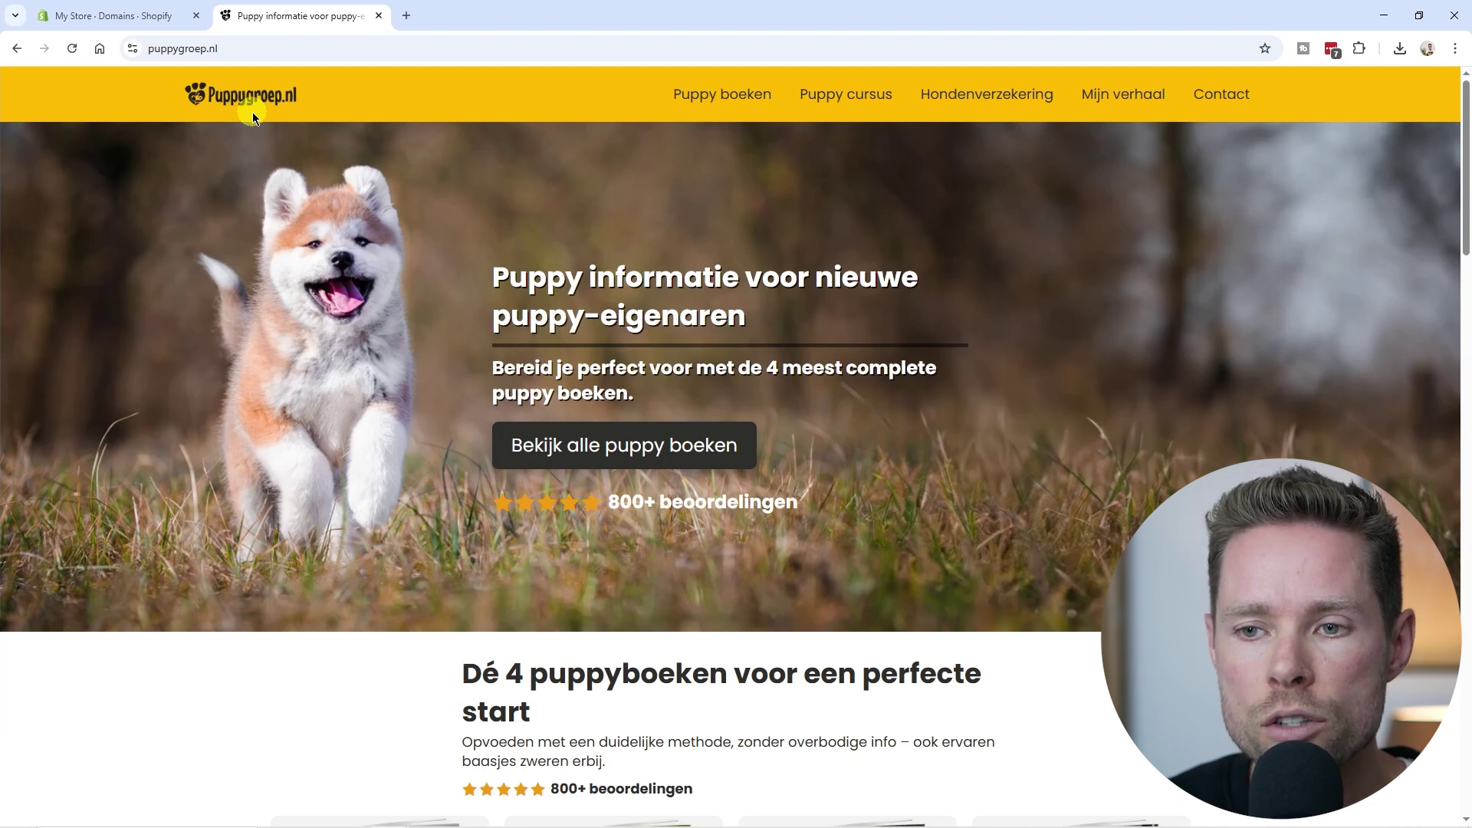
pyautogui.moveTo(241, 49); pyautogui.dragTo(128, 50)
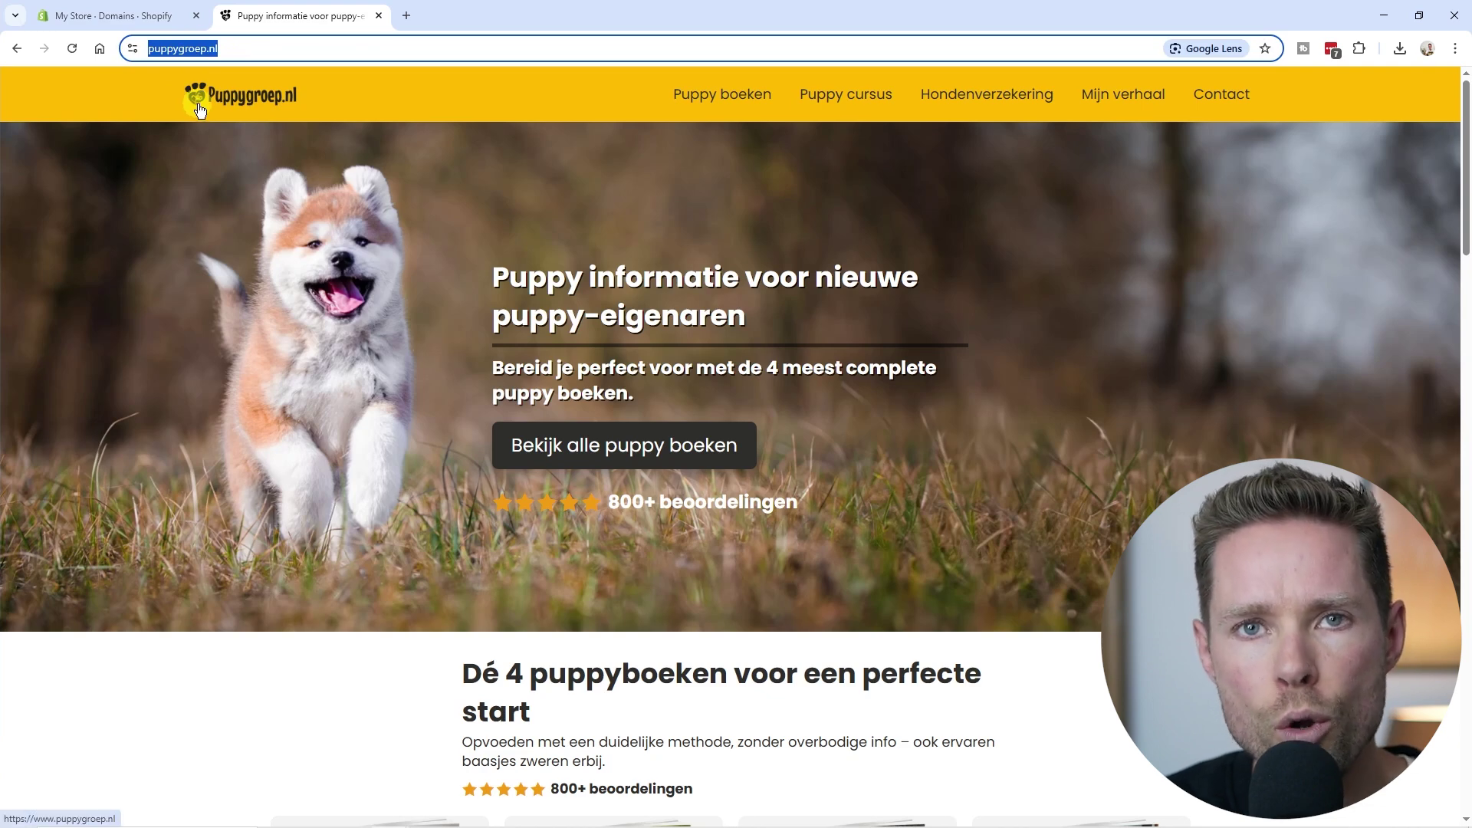
pyautogui.click(729, 103)
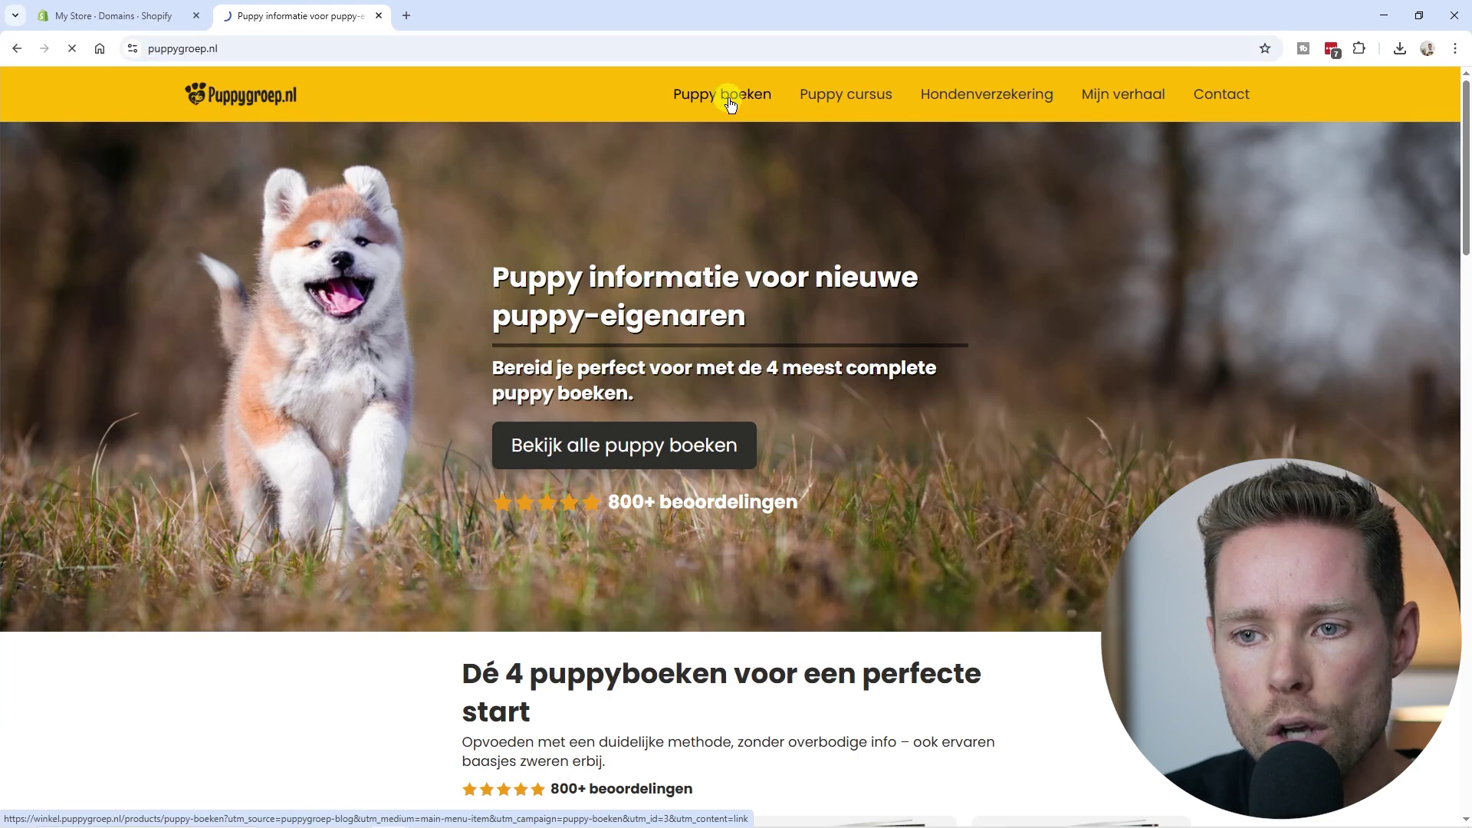
pyautogui.doubleClick(198, 49)
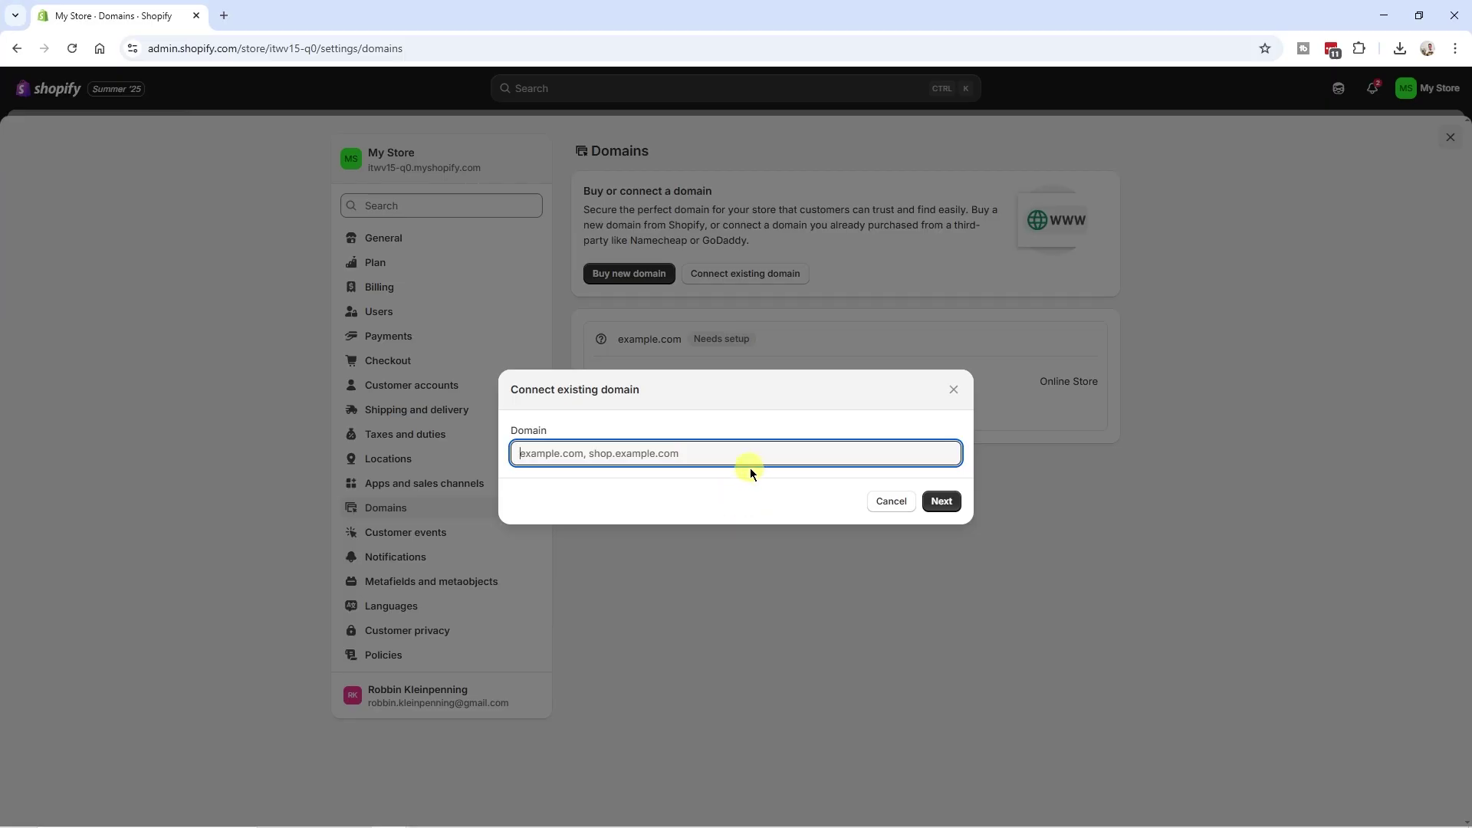
# Step: Enter robbinsnewsletter.com as the domain to connect and continue to its DNS instructions
pyautogui.write('robbinsnewsletter.com')
pyautogui.click(942, 501)
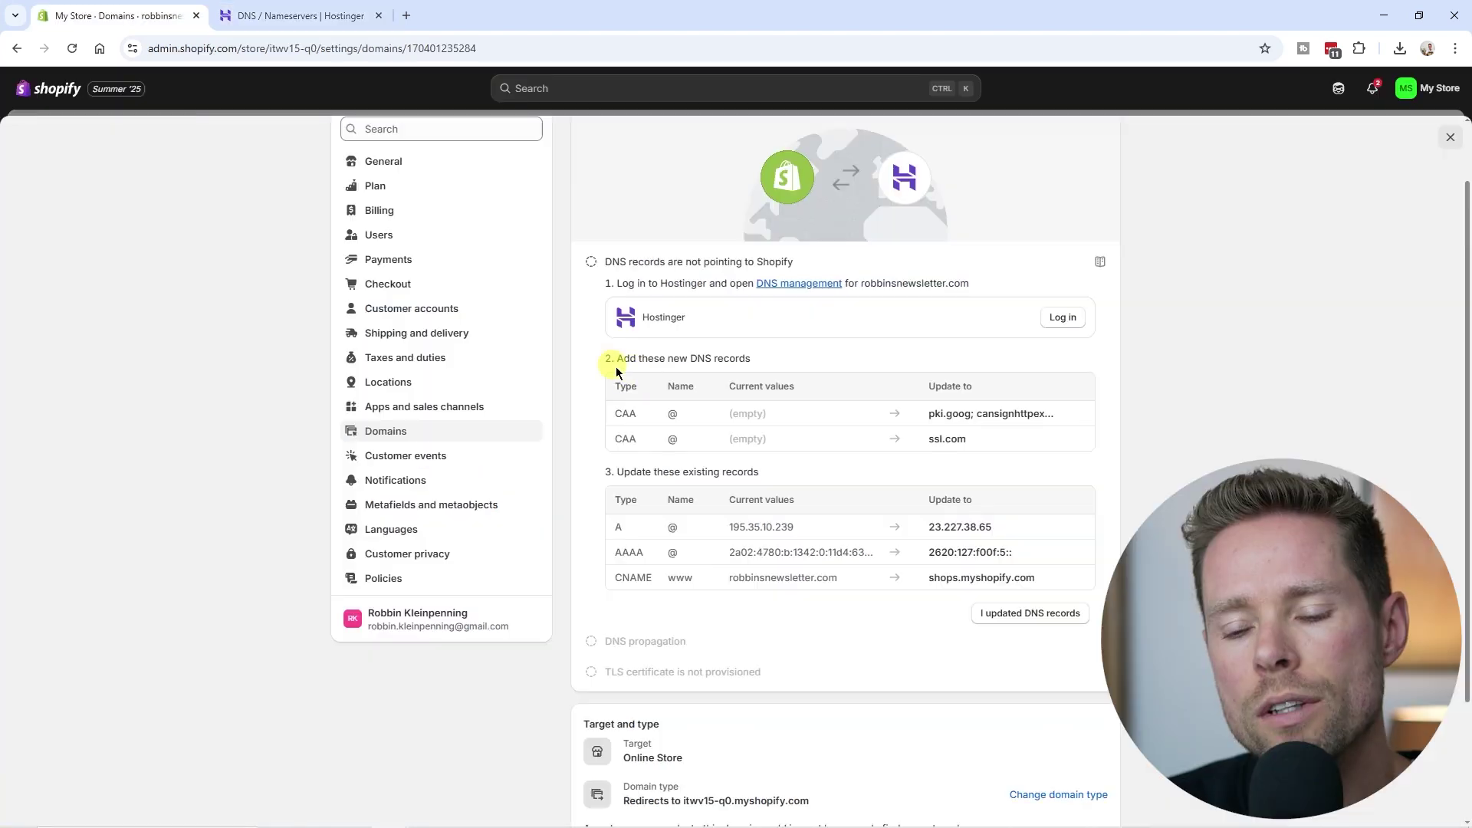
# Step: Highlight Shopify's 'Add these new DNS records' and 'Update these existing records' sections
pyautogui.tripleClick(617, 358)
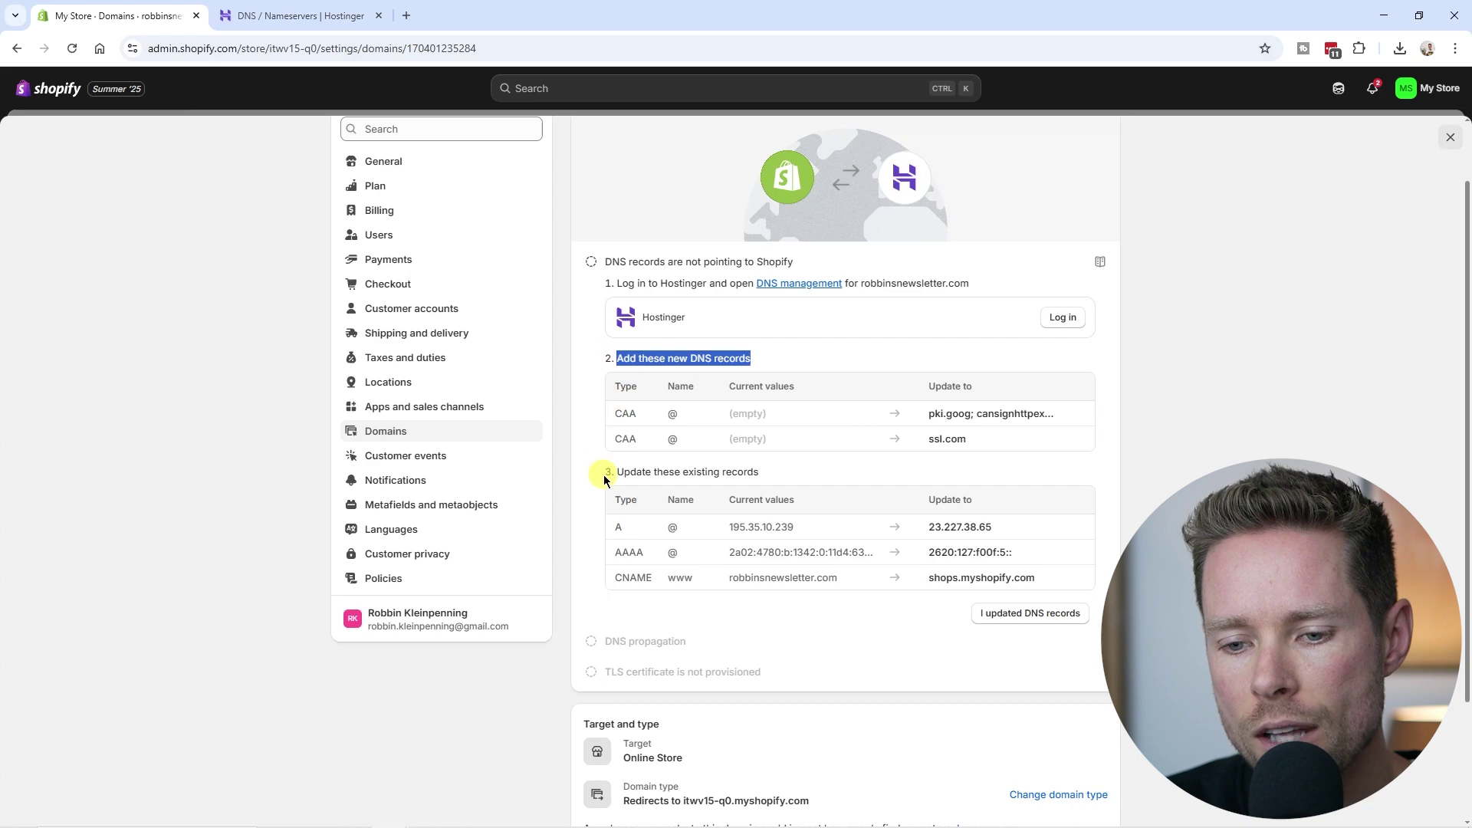
pyautogui.moveTo(604, 480); pyautogui.dragTo(770, 475)
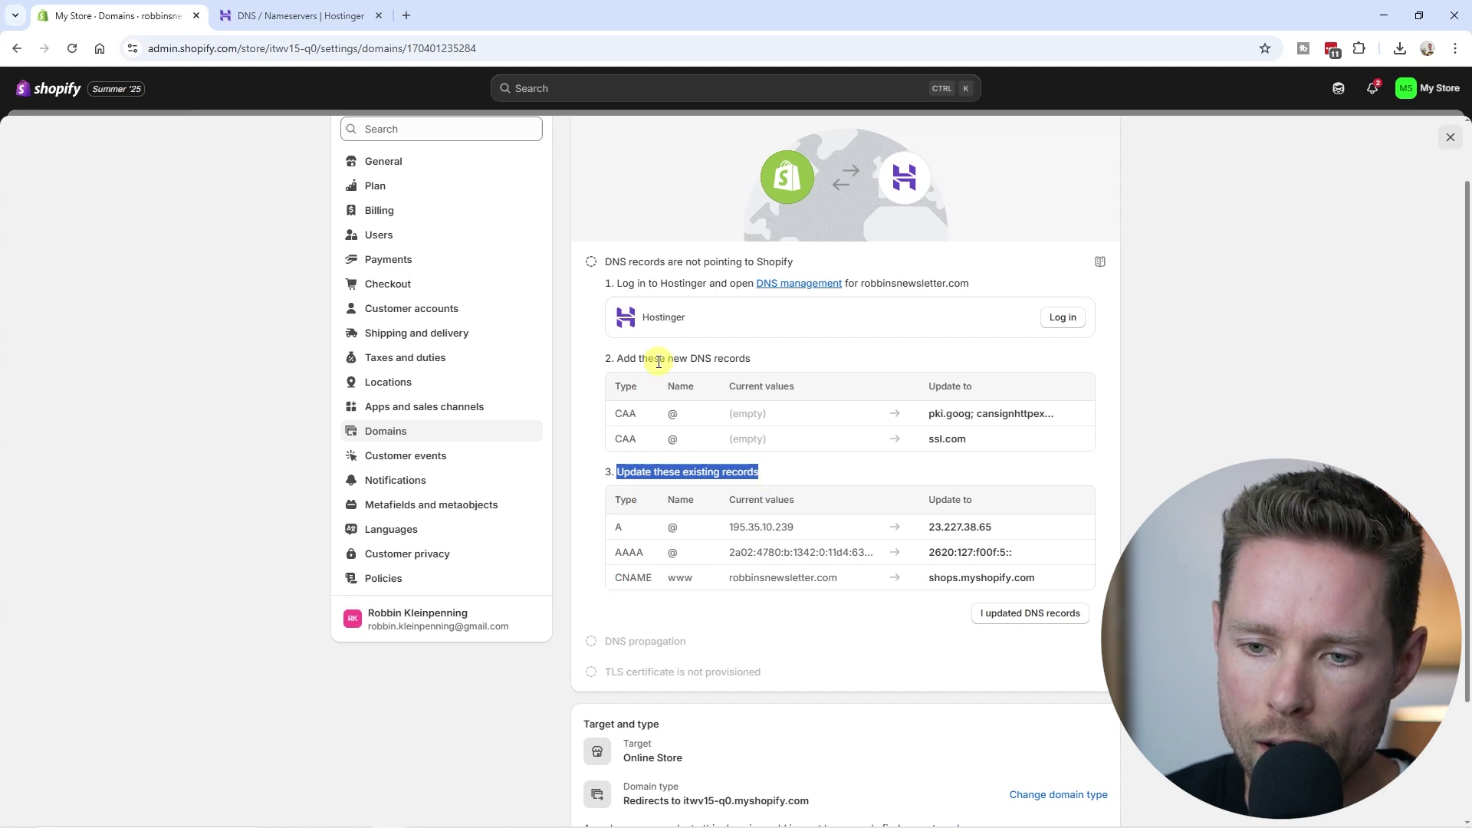
pyautogui.moveTo(616, 358); pyautogui.dragTo(756, 361)
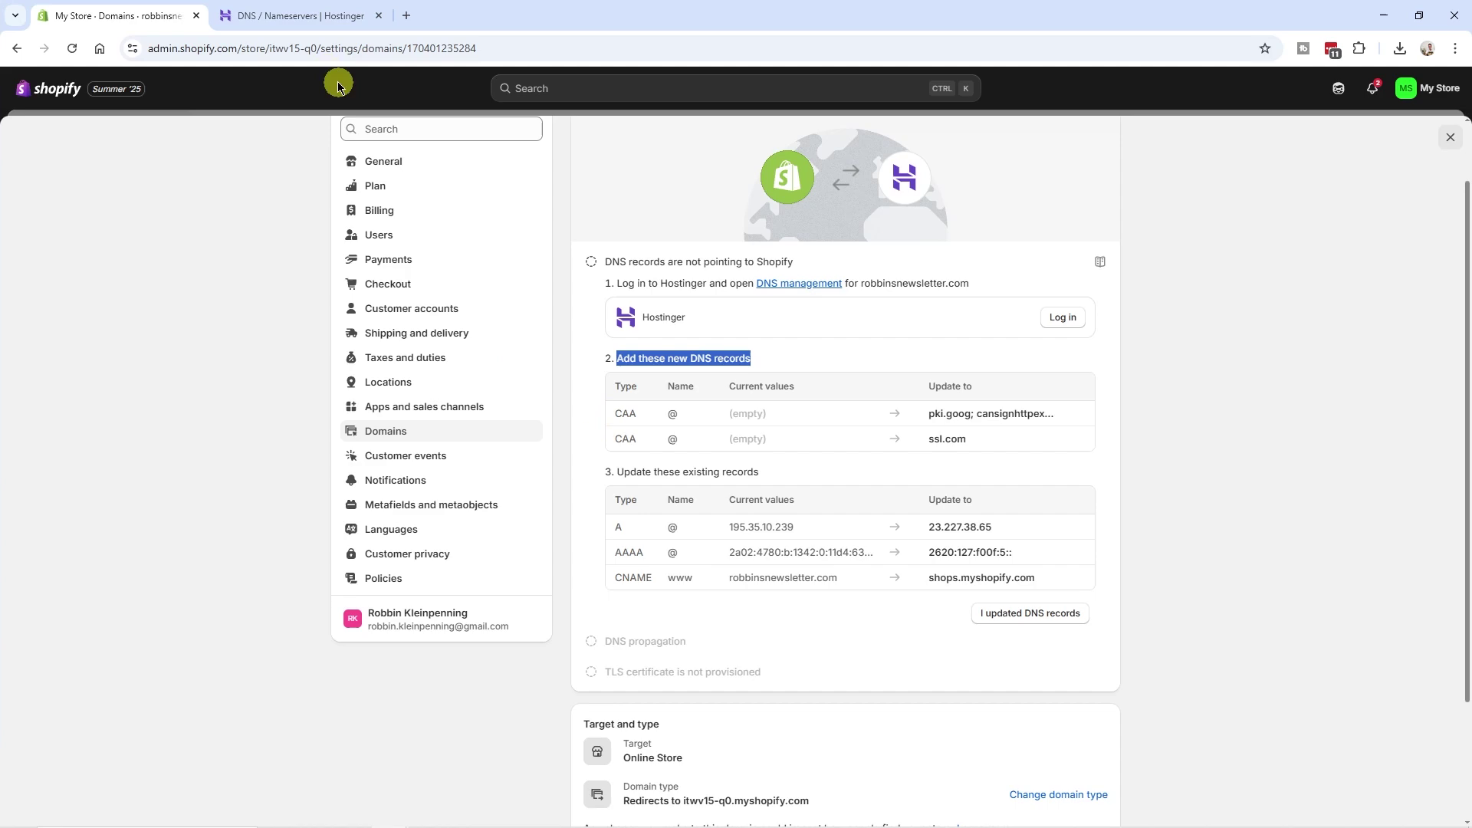
# Step: Bring up Hostinger's DNS / Nameservers page for robbinsnewsletter.com
pyautogui.click(295, 17)
pyautogui.hotkey('ctrl', 'pageup')
pyautogui.doubleClick(627, 387)
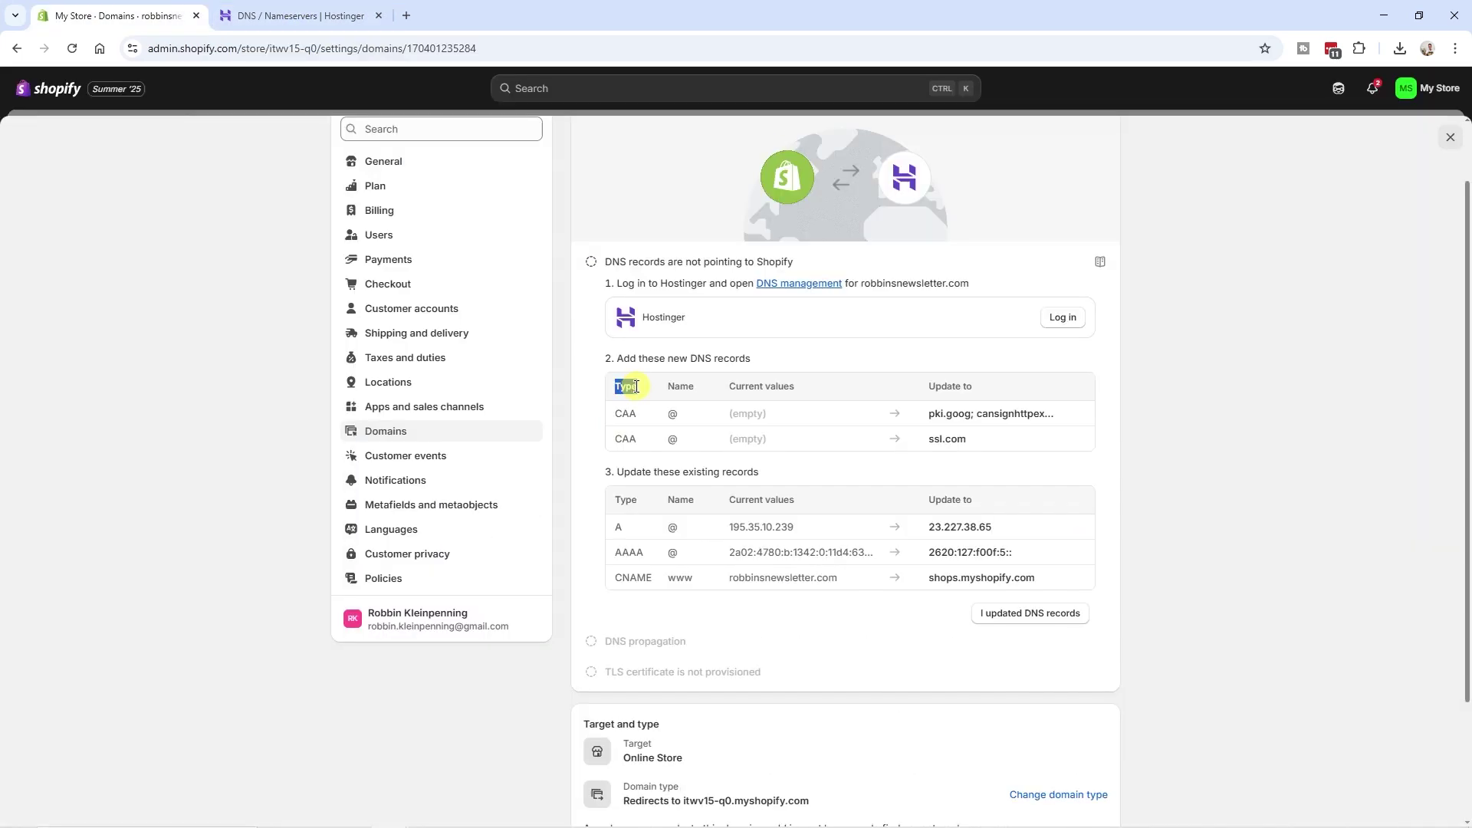
pyautogui.click(621, 416)
pyautogui.click(318, 17)
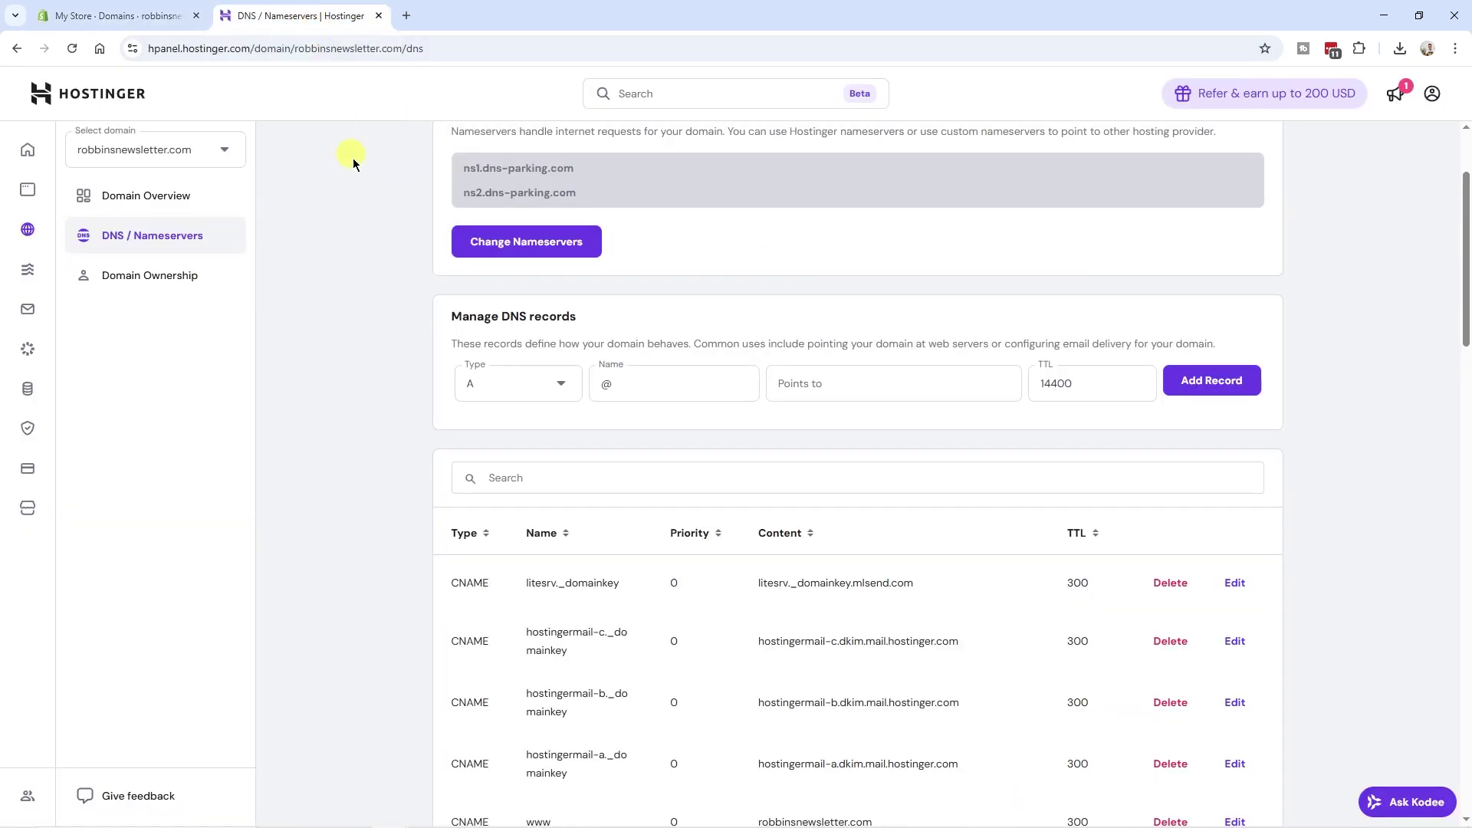
# Step: Start a new CAA record named @ in Hostinger's Manage DNS records form
pyautogui.click(509, 381)
pyautogui.scroll(-1, 502, 517)
pyautogui.scroll(-2, 502, 518)
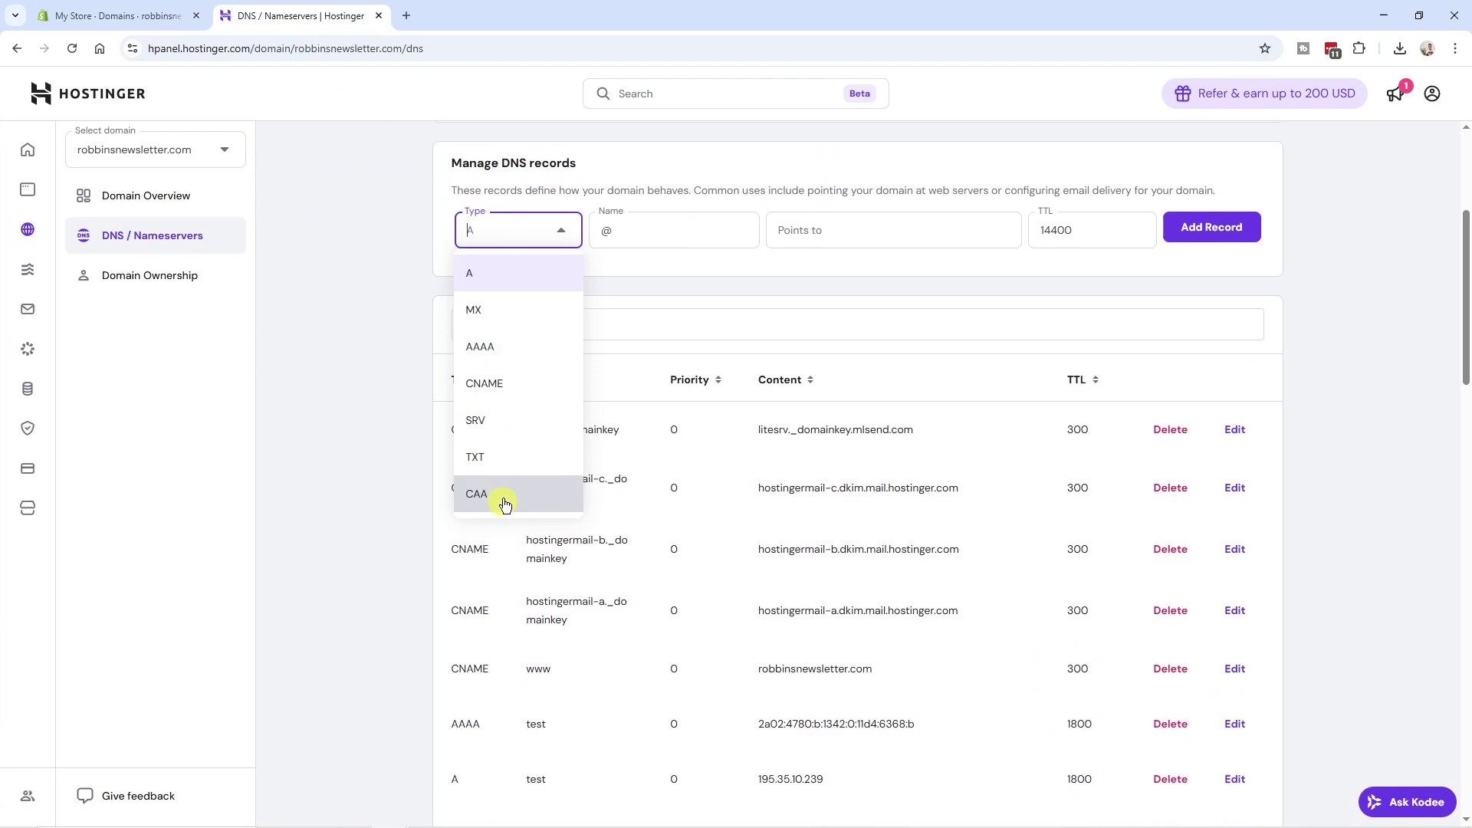
pyautogui.click(483, 500)
pyautogui.scroll(3, 483, 460)
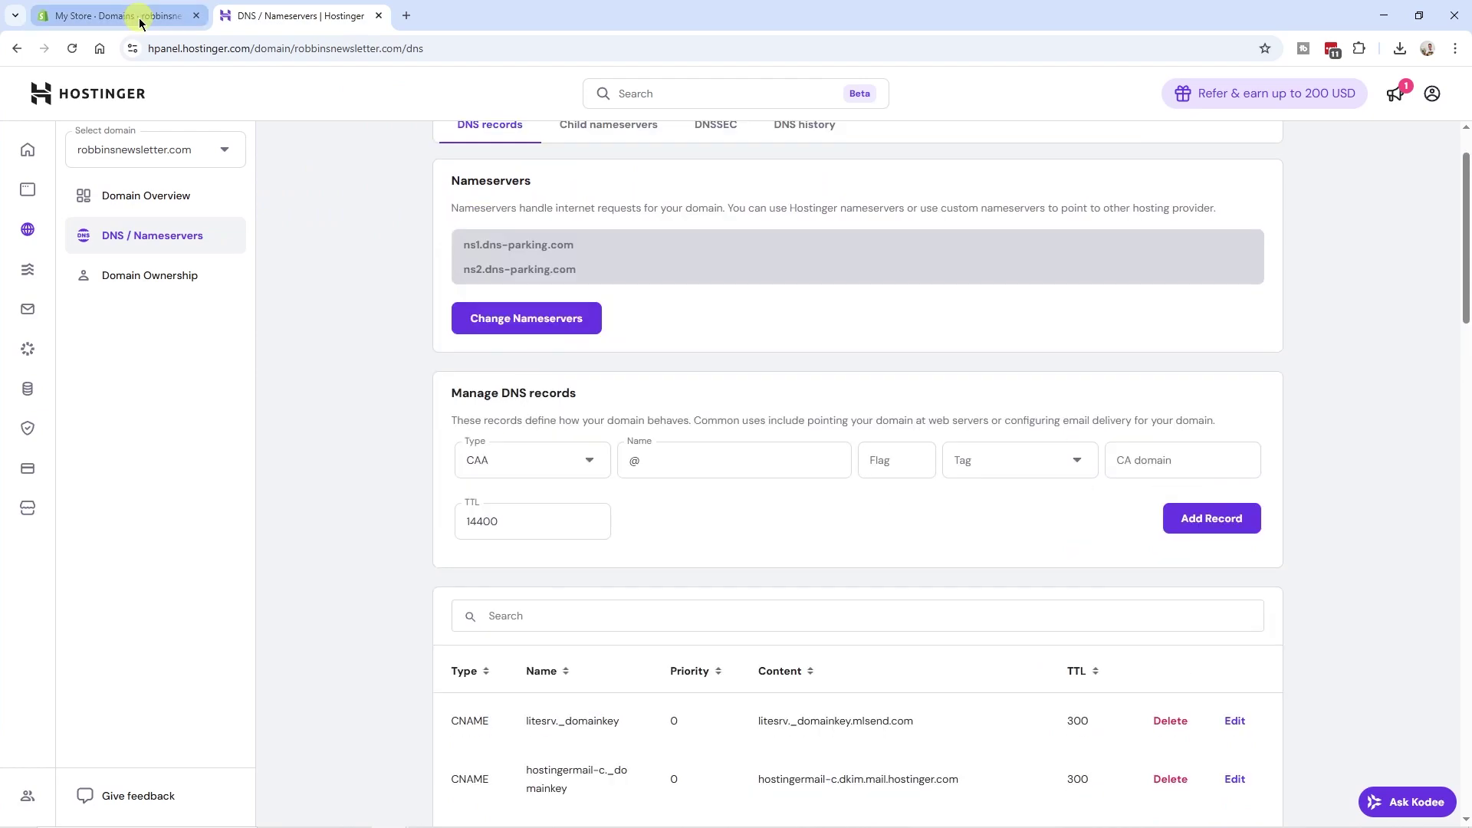
pyautogui.click(141, 23)
pyautogui.click(677, 375)
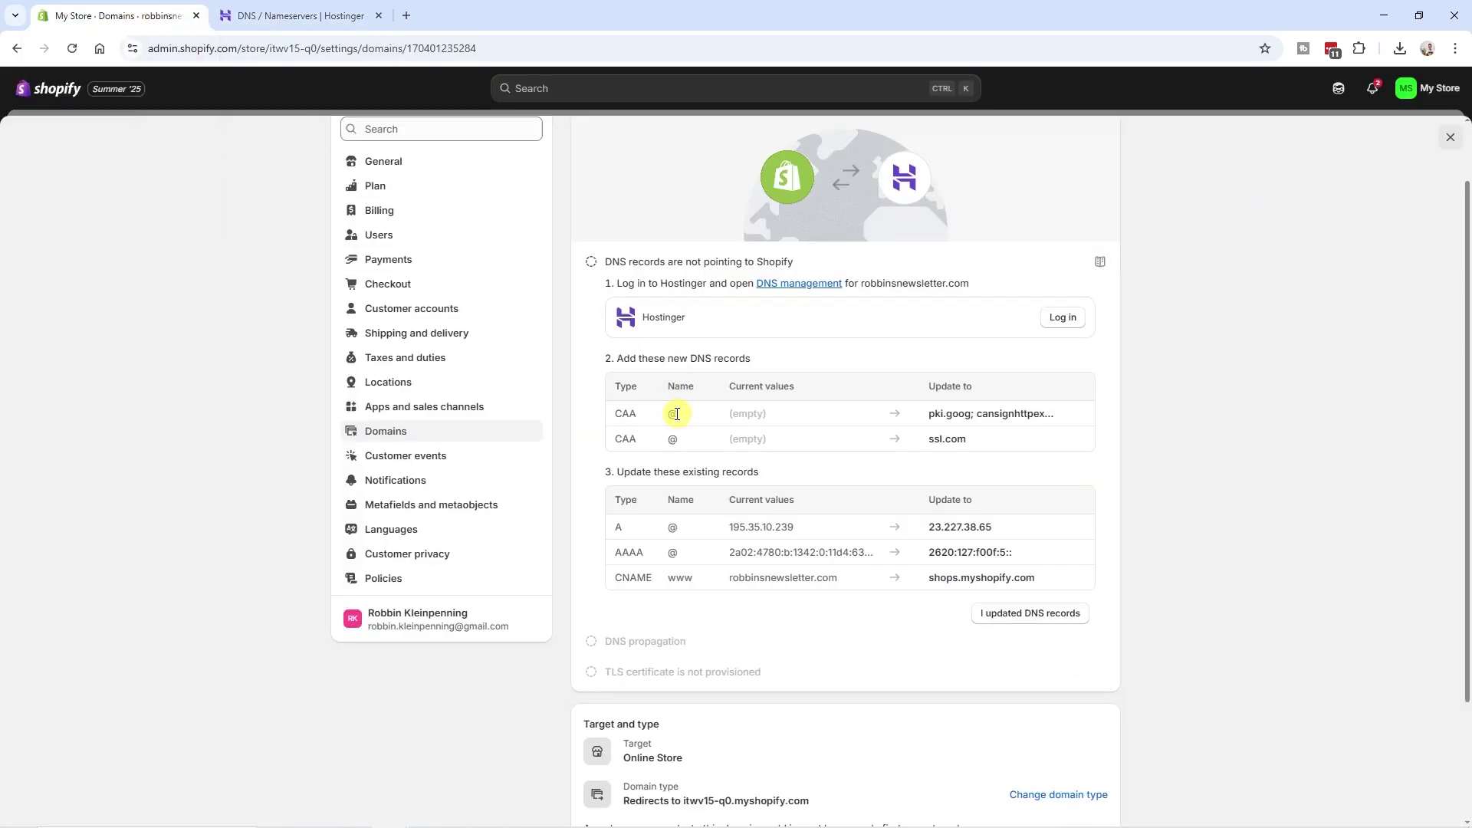
pyautogui.click(278, 16)
pyautogui.click(634, 460)
pyautogui.write('@')
# Step: Give the CAA record flag 0, tag issue, CA domain pki.goog, and add it
pyautogui.click(139, 19)
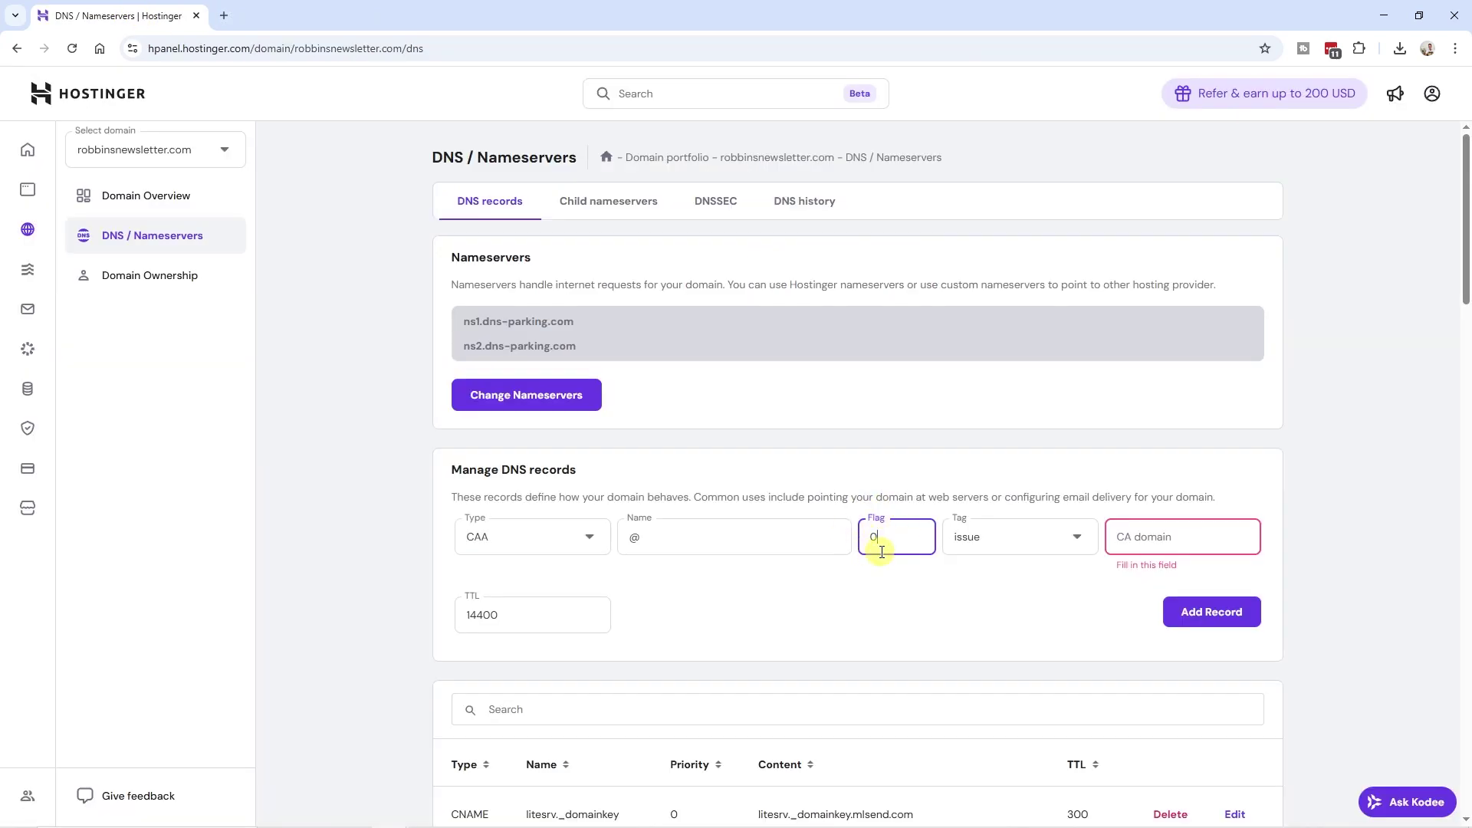
pyautogui.click(955, 526)
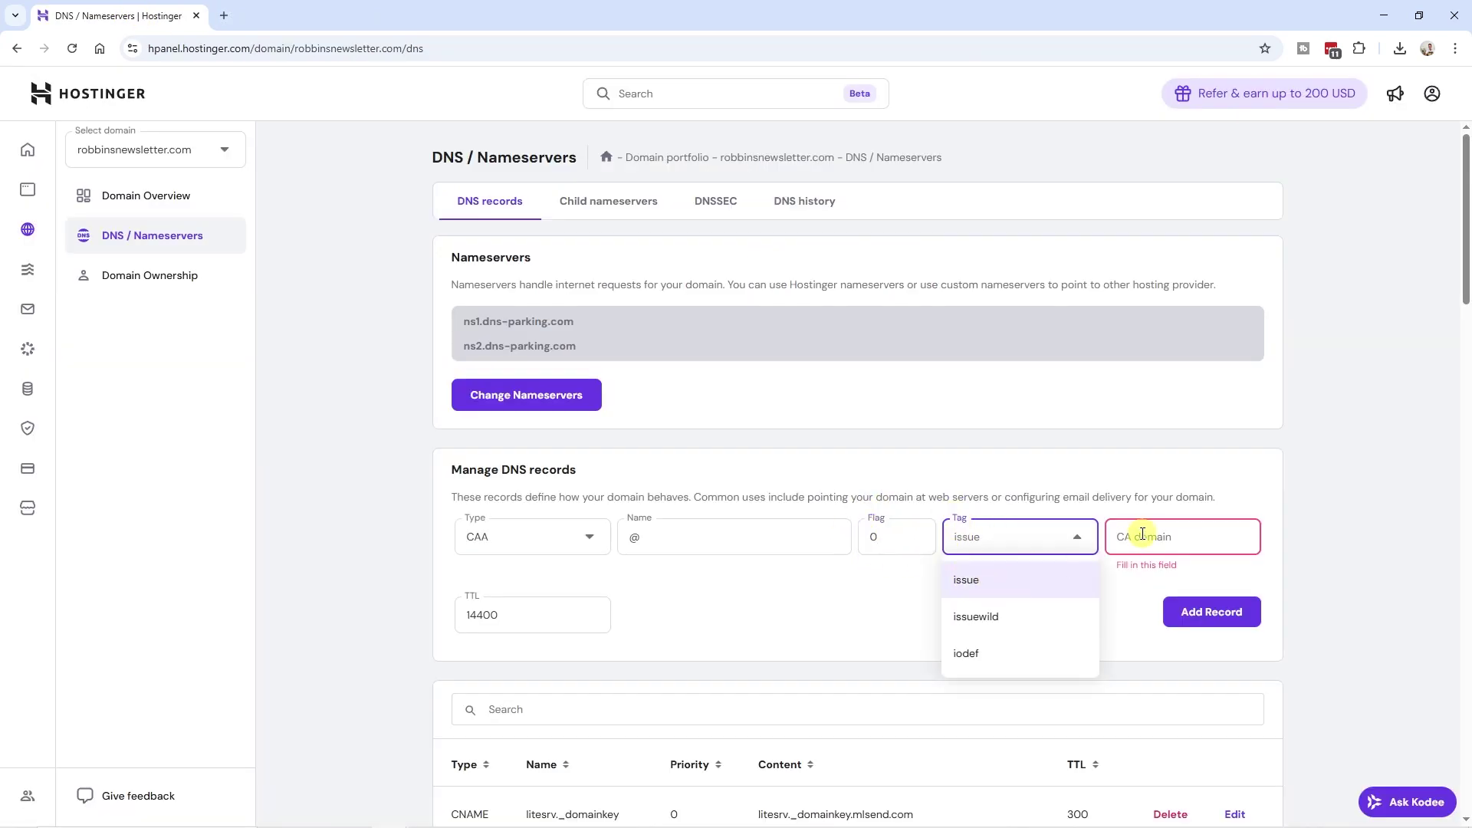
pyautogui.click(1119, 537)
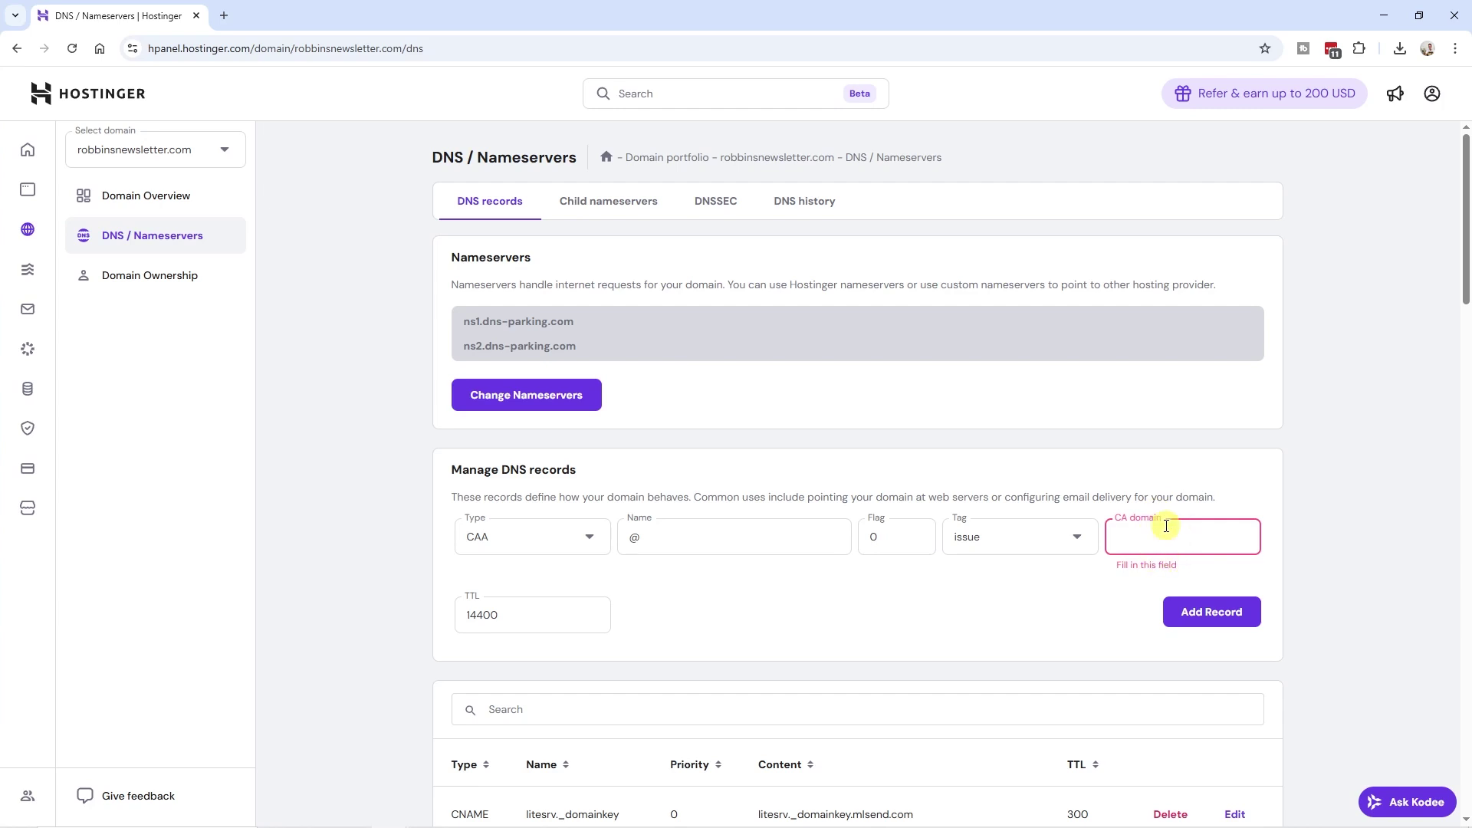
pyautogui.hotkey('alt', 'Tab')
pyautogui.click(1079, 418)
pyautogui.hotkey('alt', 'Tab')
pyautogui.hotkey('ctrl', 'v')
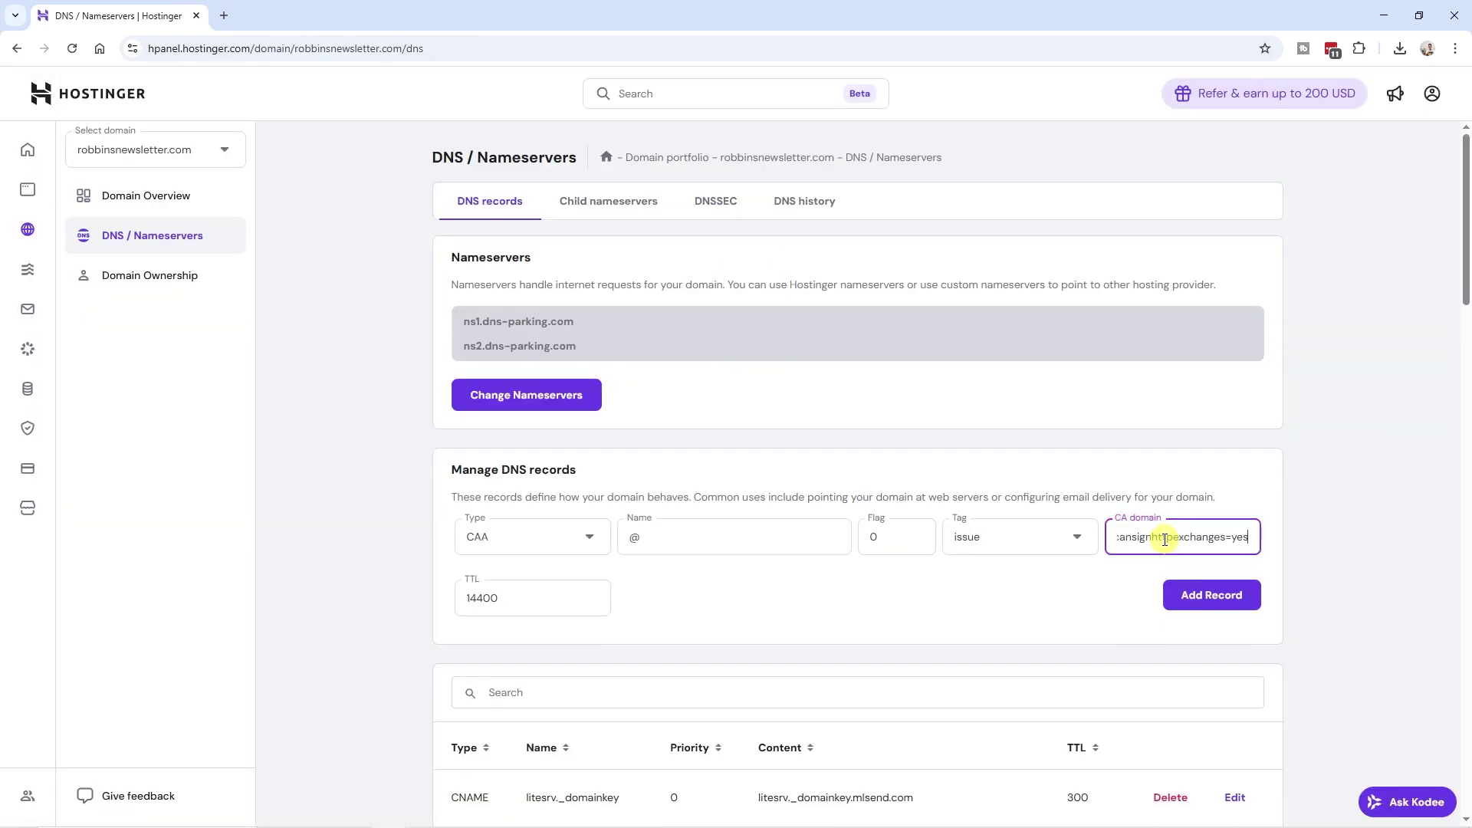
pyautogui.click(1227, 604)
# Step: Add a second CAA record for @ with flag 0, tag issue and ssl.com
pyautogui.hotkey('alt', 'Tab')
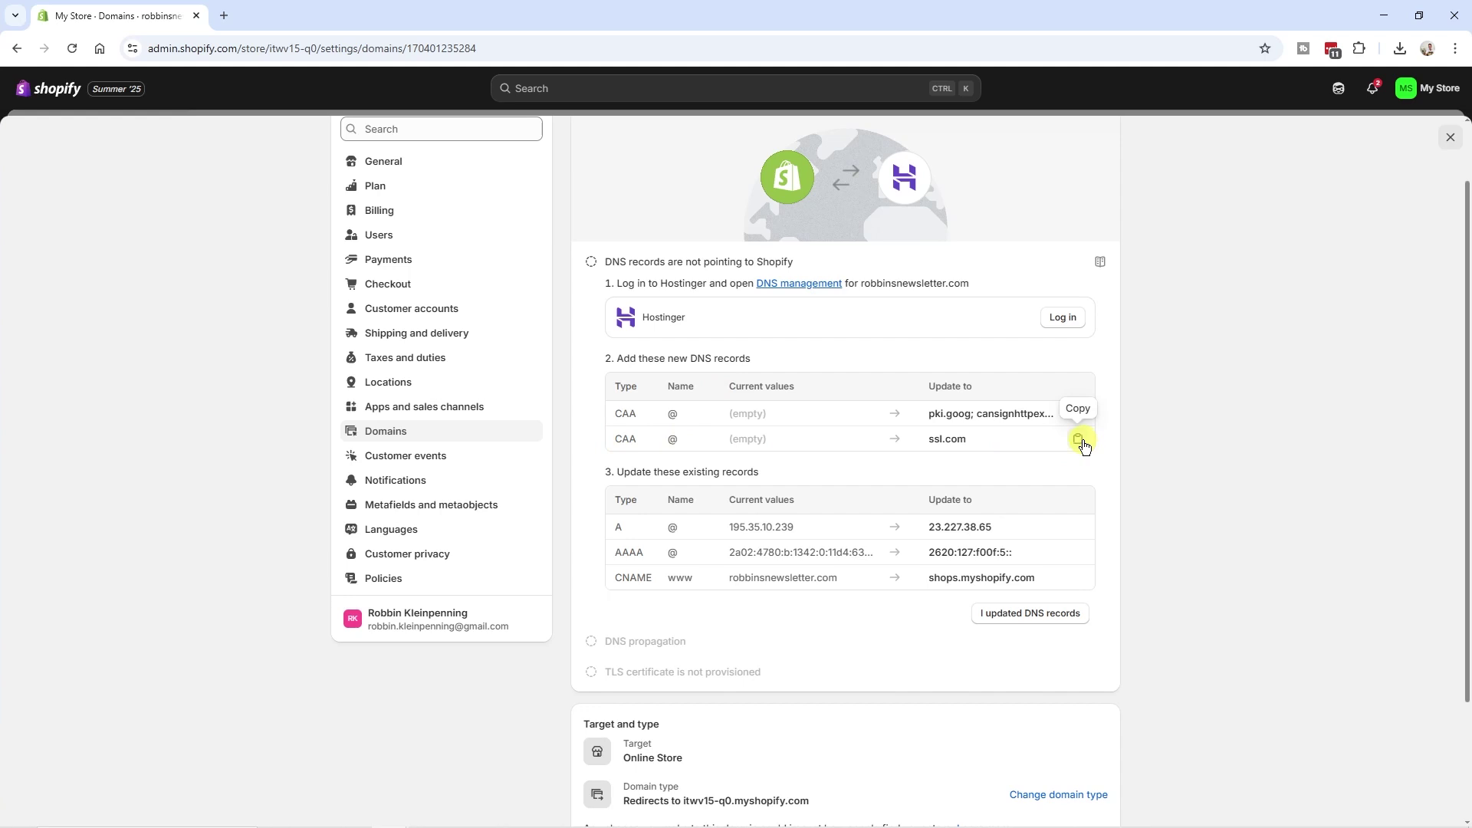
pyautogui.click(1079, 440)
pyautogui.hotkey('alt', 'Tab')
pyautogui.click(503, 536)
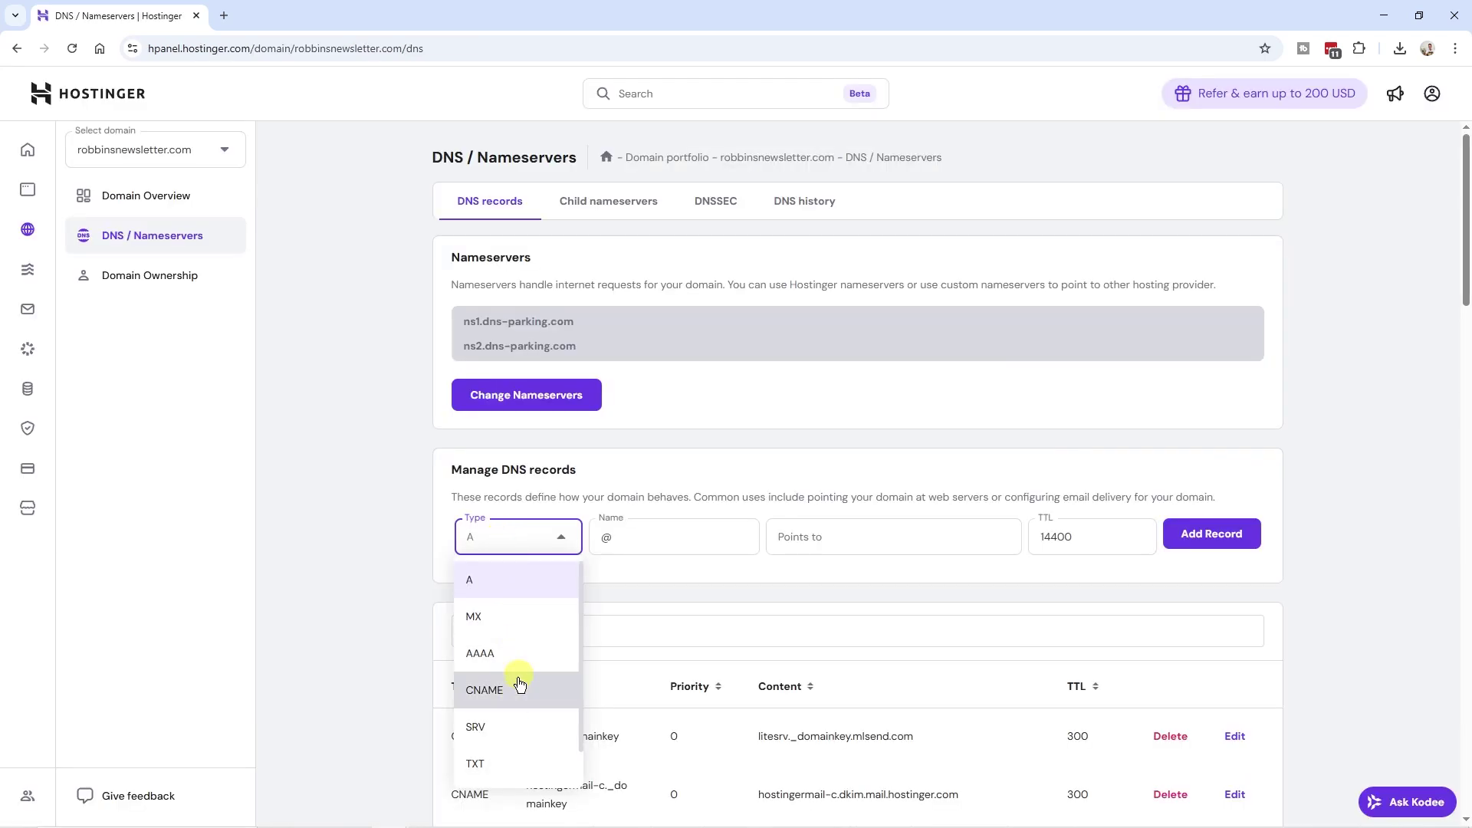
pyautogui.scroll(-1, 516, 716)
pyautogui.click(511, 767)
pyautogui.click(924, 543)
pyautogui.click(982, 541)
pyautogui.click(994, 583)
pyautogui.click(1174, 534)
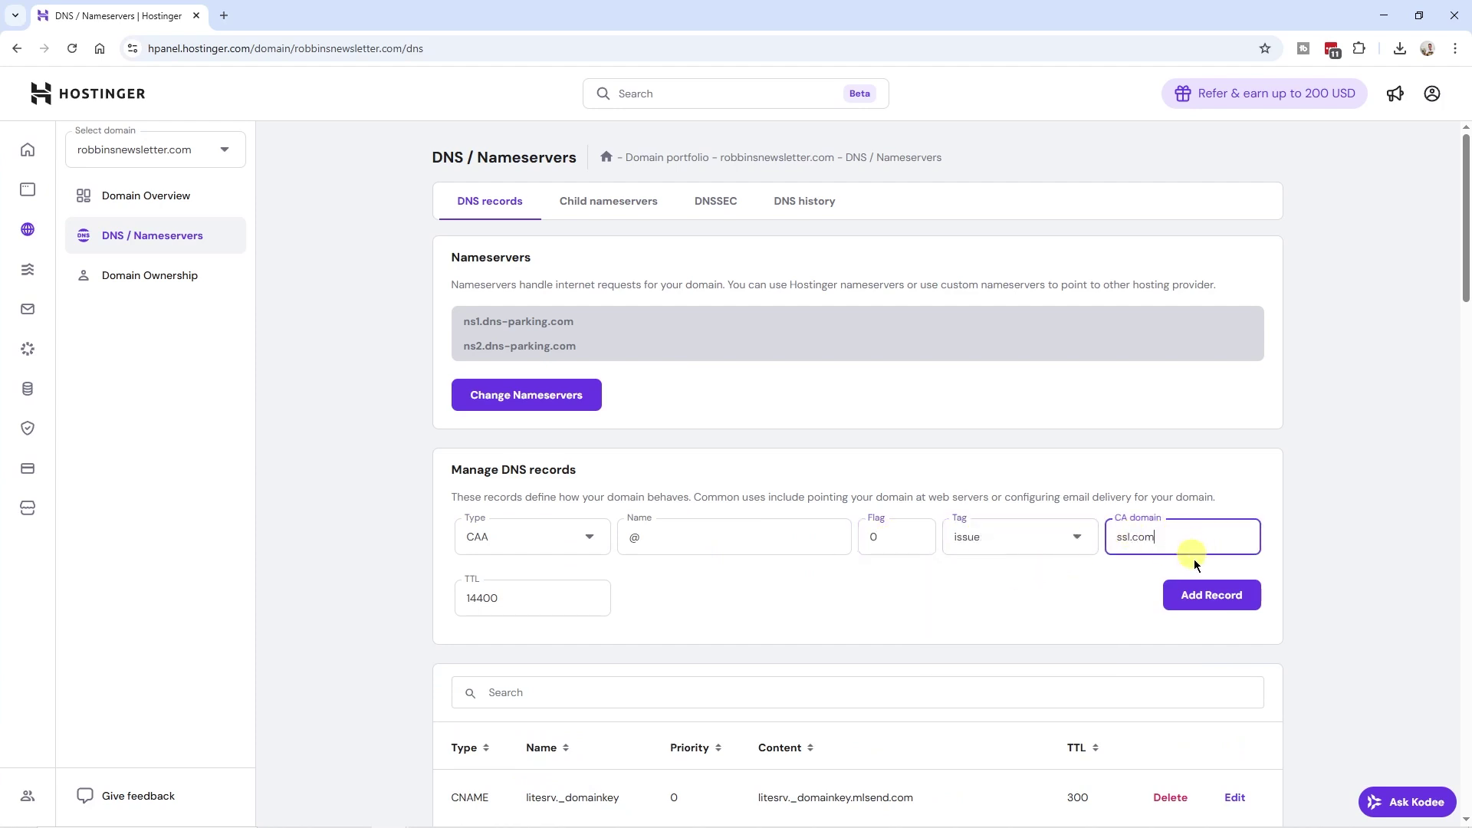
pyautogui.click(1212, 595)
pyautogui.moveTo(617, 395); pyautogui.dragTo(772, 404)
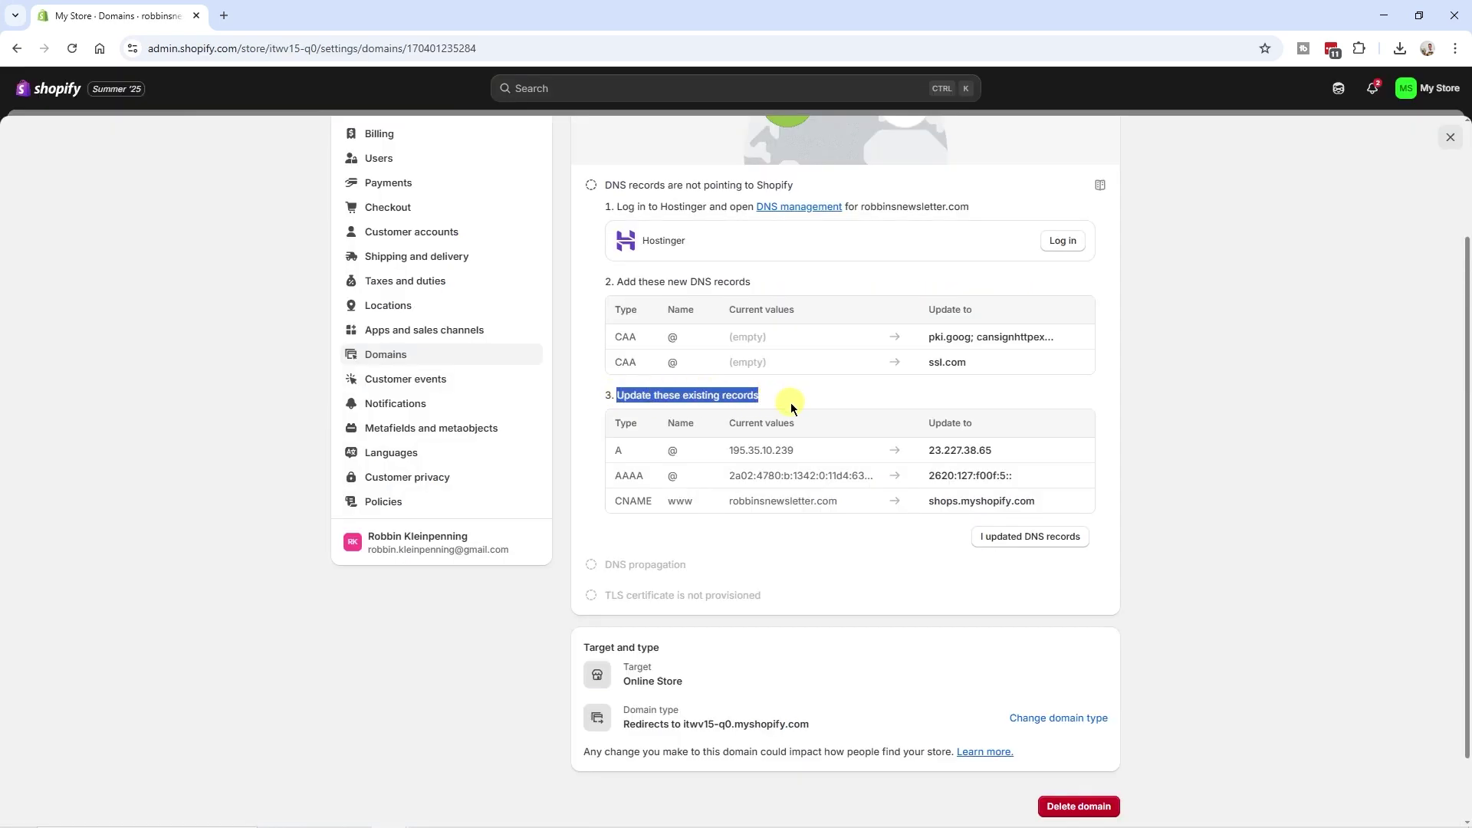
pyautogui.click(686, 399)
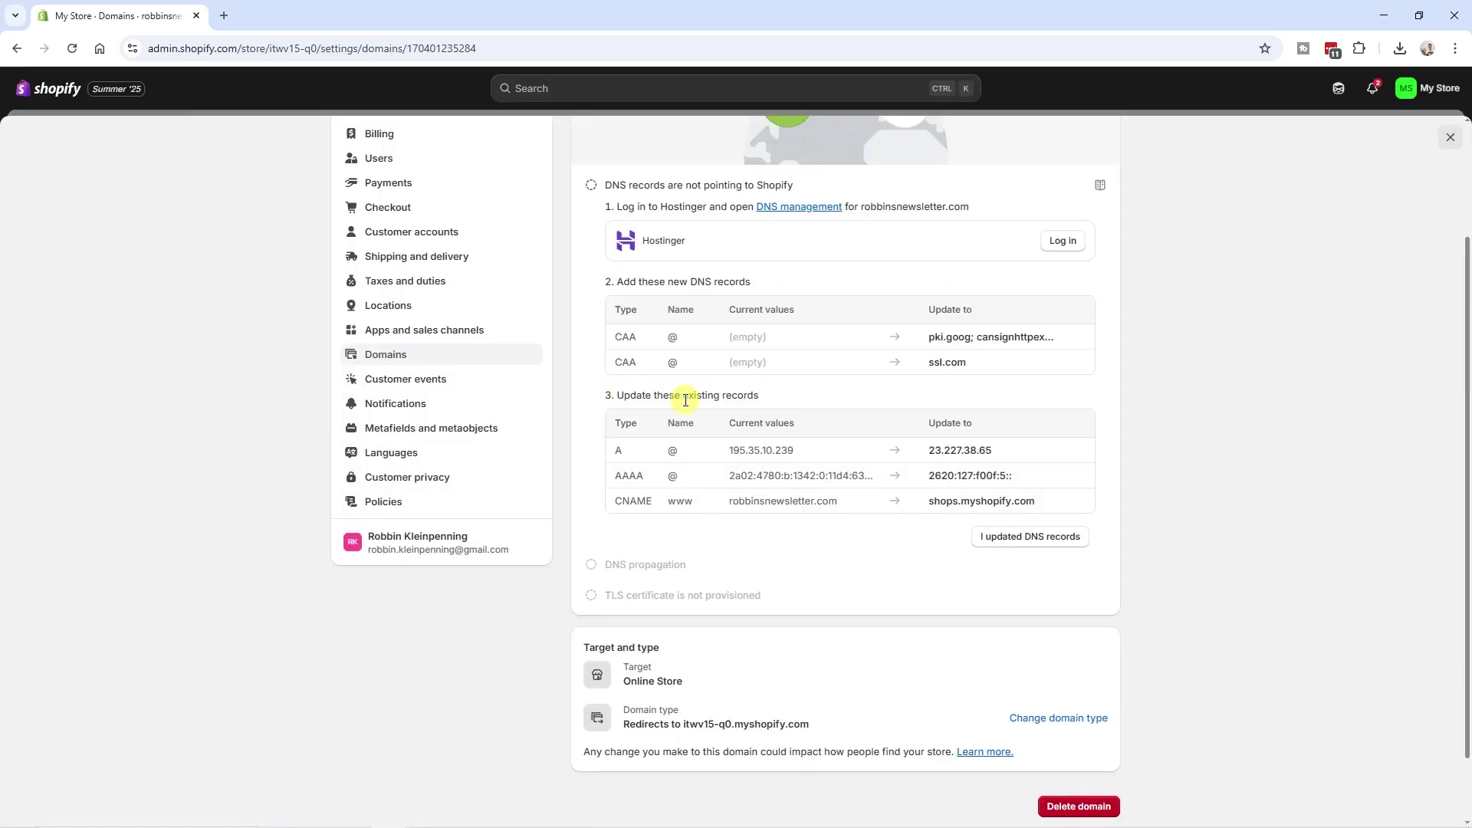
# Step: Highlight the records to update, then check the live newsletter site's web address
pyautogui.moveTo(684, 397); pyautogui.dragTo(756, 395)
pyautogui.click(789, 400)
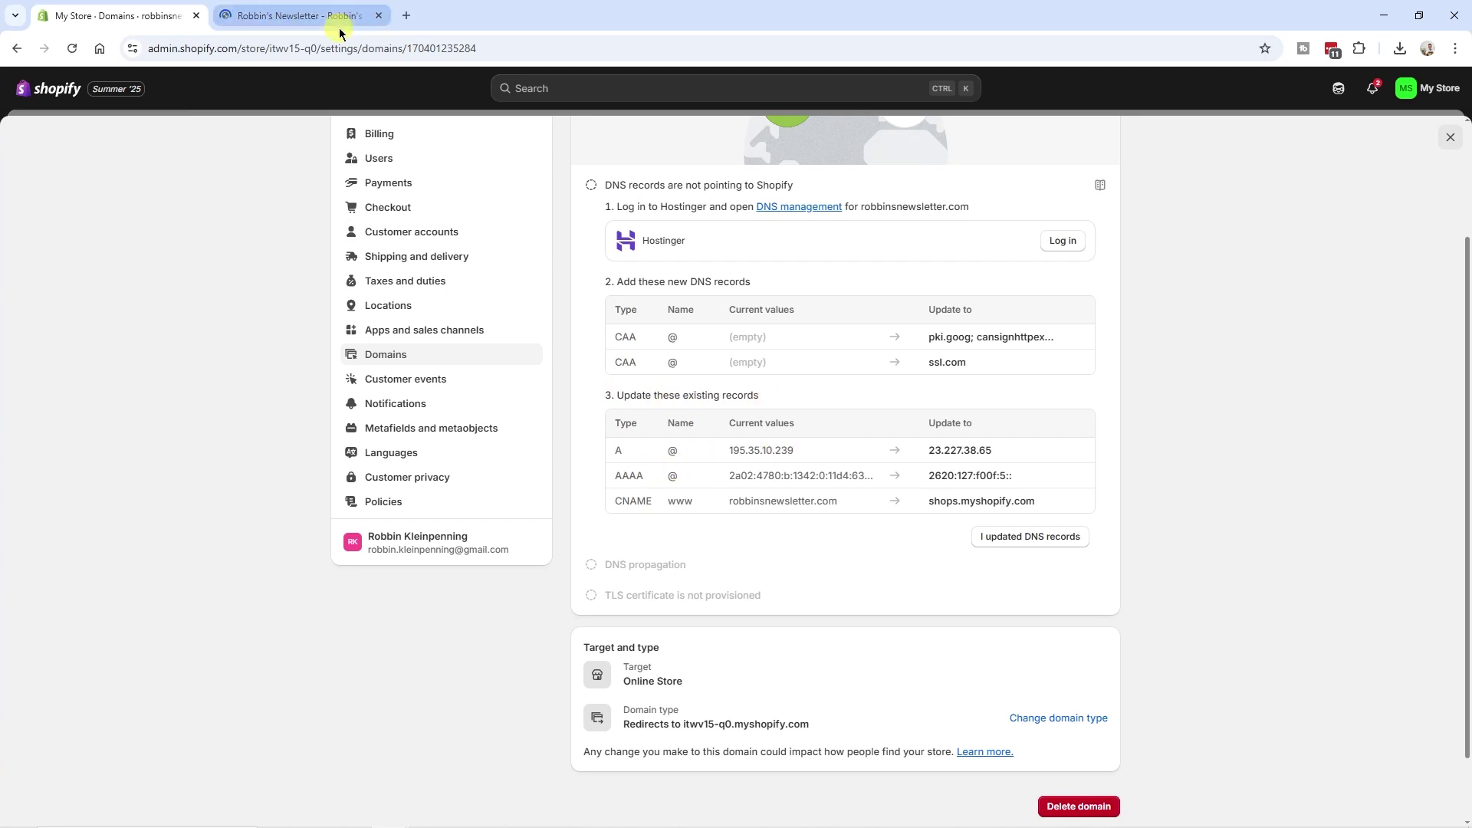
pyautogui.click(312, 16)
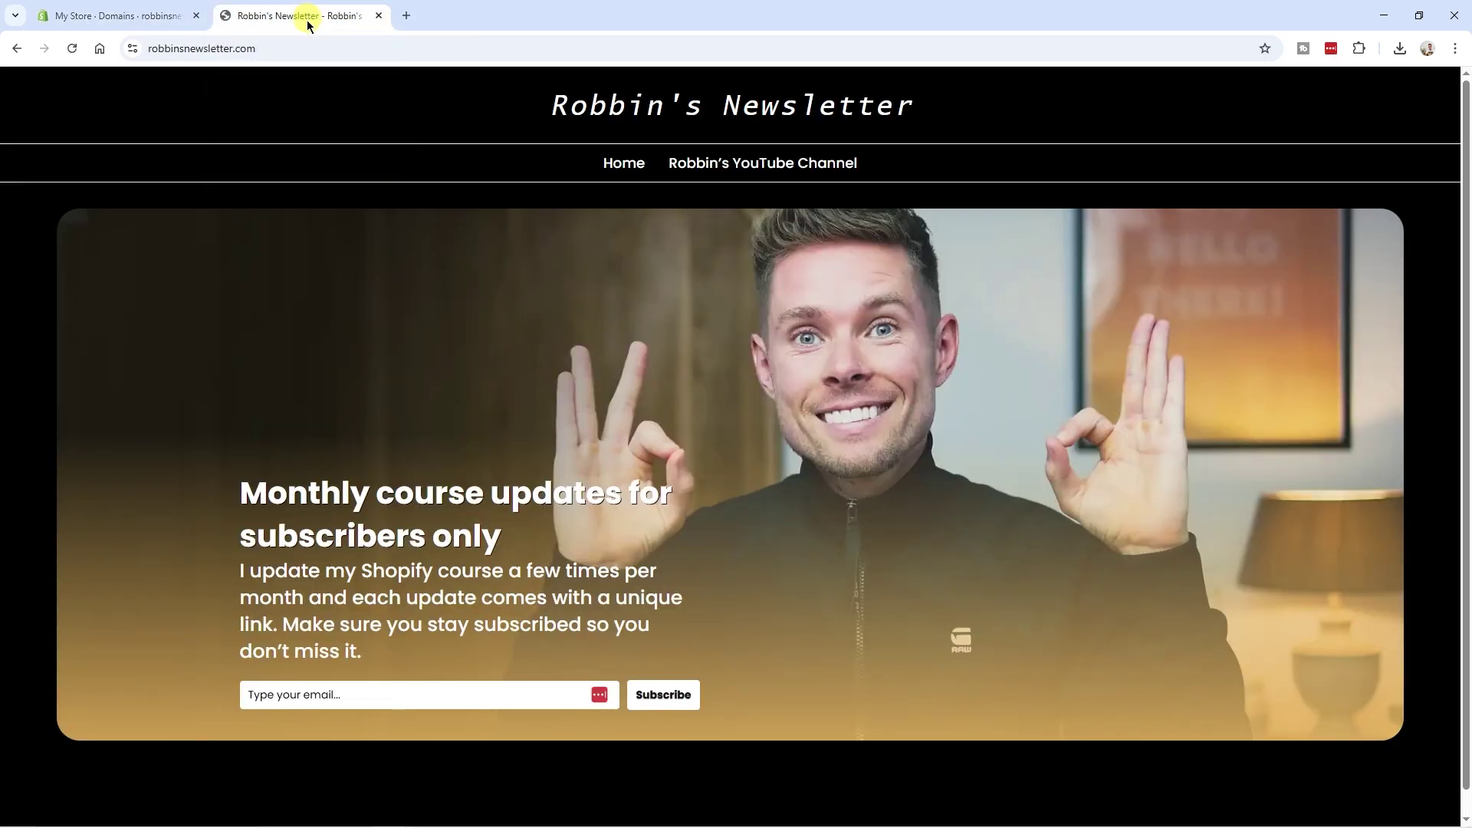
pyautogui.scroll(-1, 488, 377)
pyautogui.scroll(1, 488, 377)
pyautogui.click(237, 48)
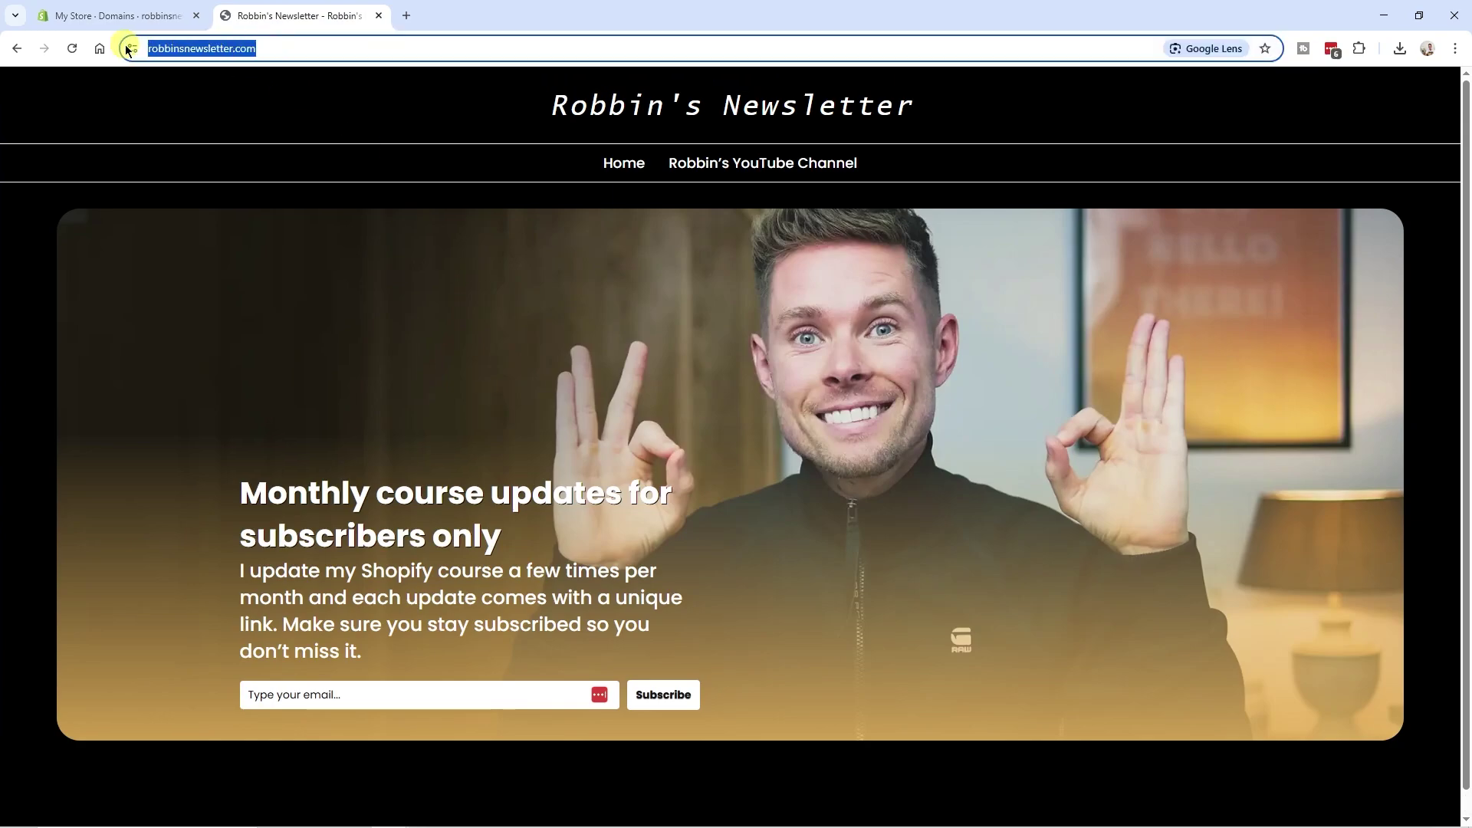
pyautogui.click(132, 23)
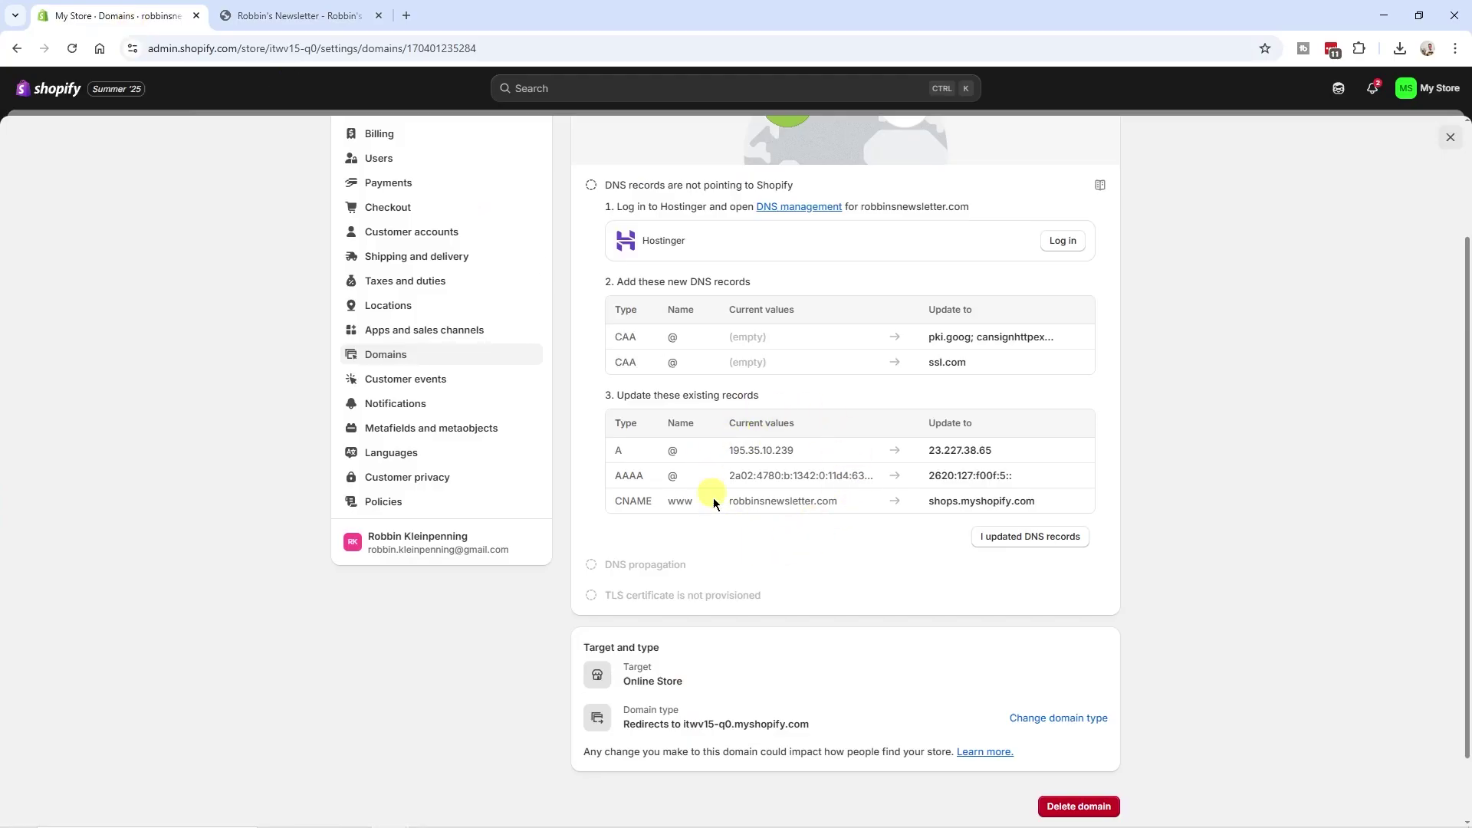
# Step: Select the newsletter site's domain, then highlight the A record's current and new values
pyautogui.click(283, 23)
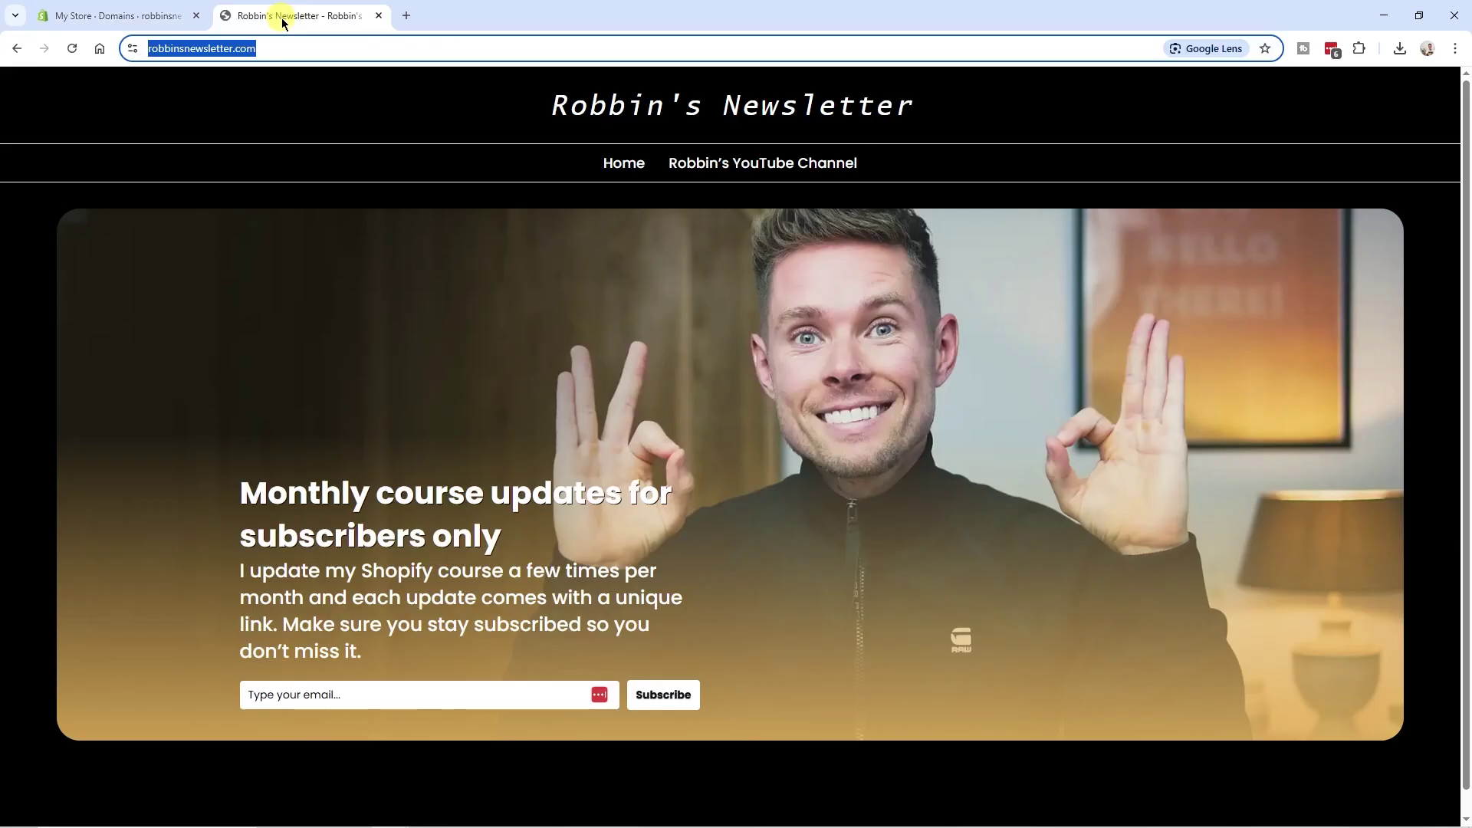
pyautogui.click(157, 16)
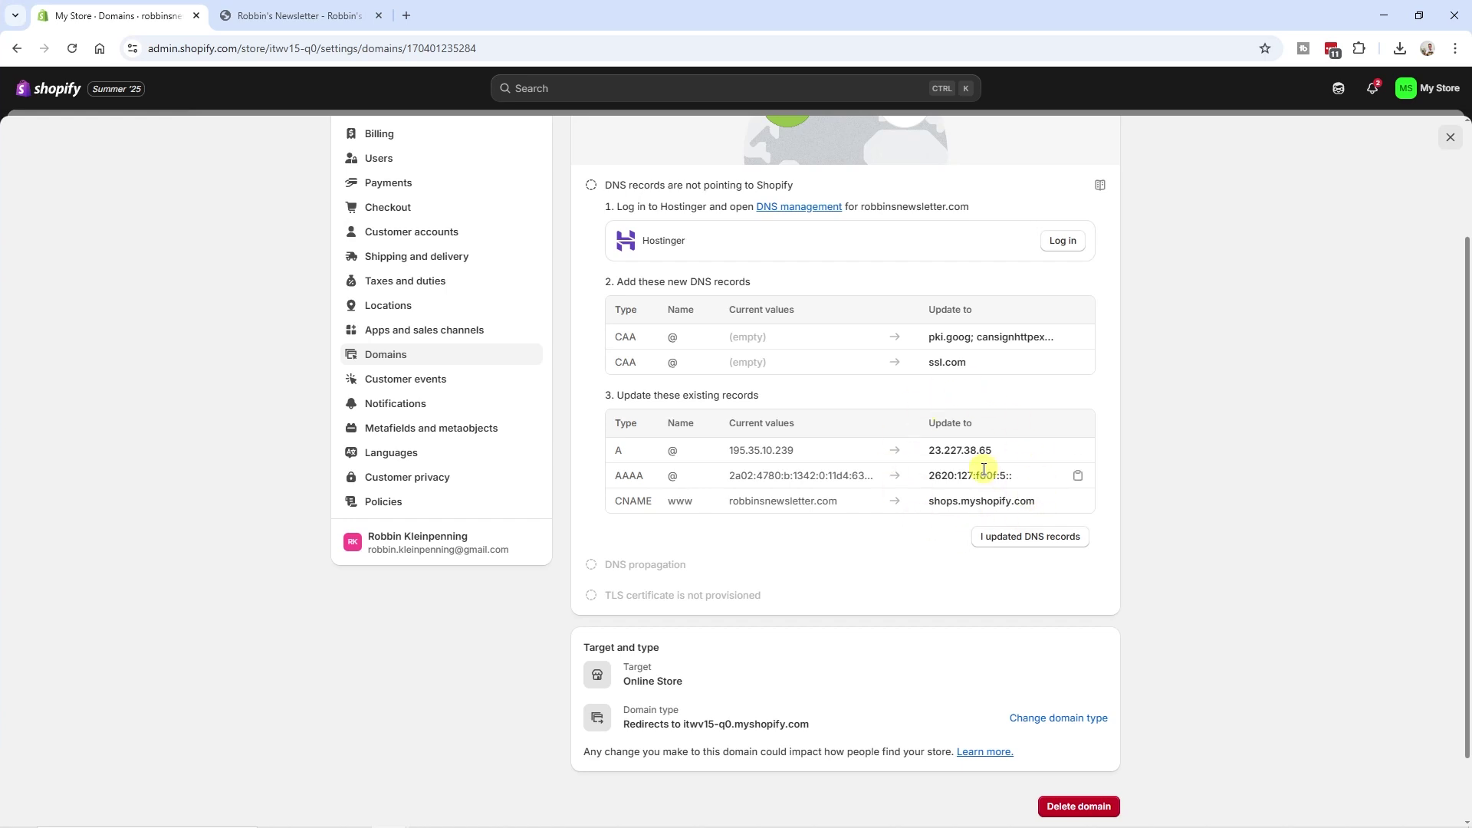
pyautogui.hotkey('ctrl', 'Tab')
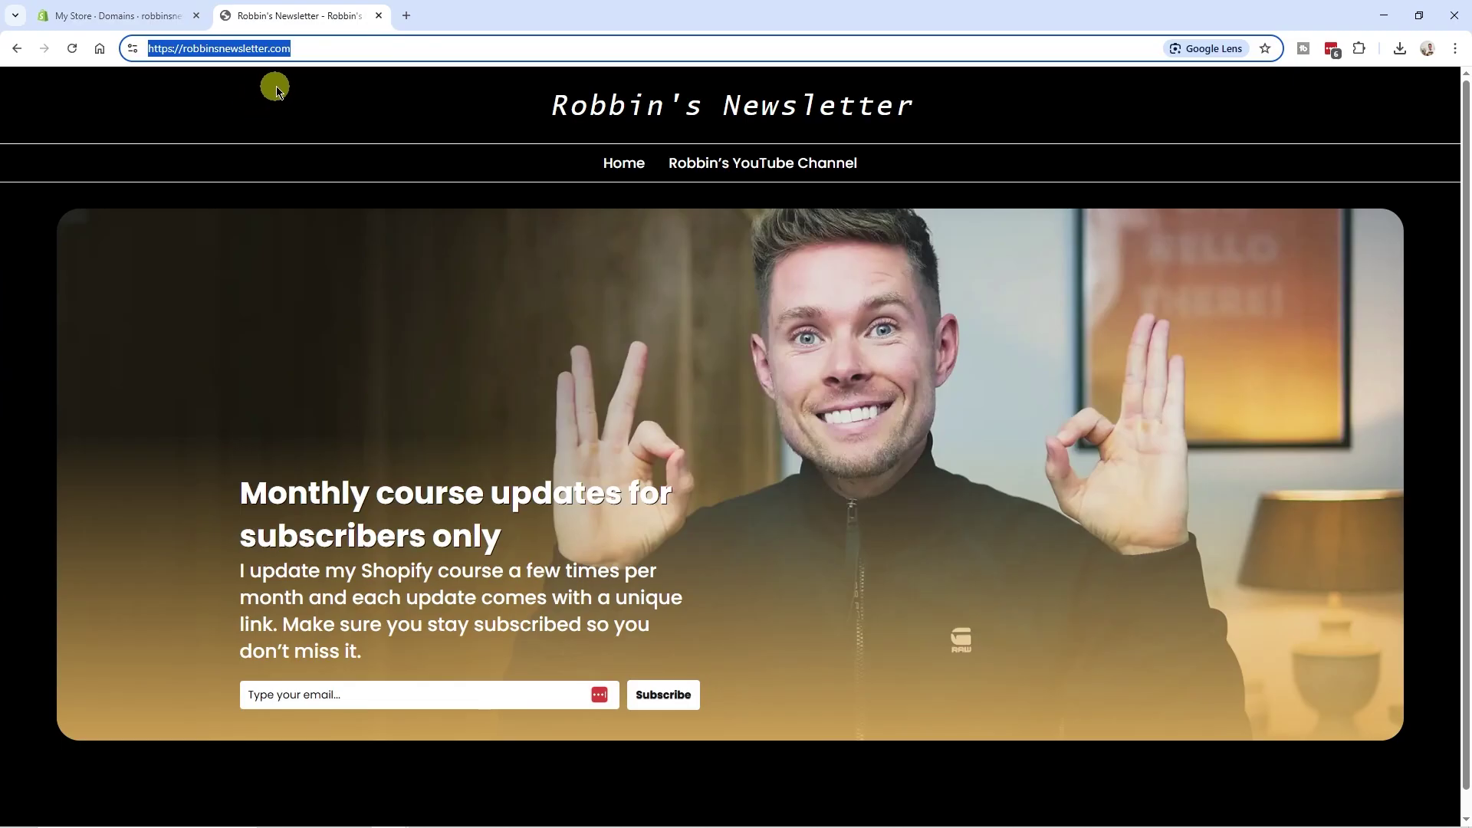
pyautogui.click(307, 47)
pyautogui.moveTo(307, 48); pyautogui.dragTo(182, 47)
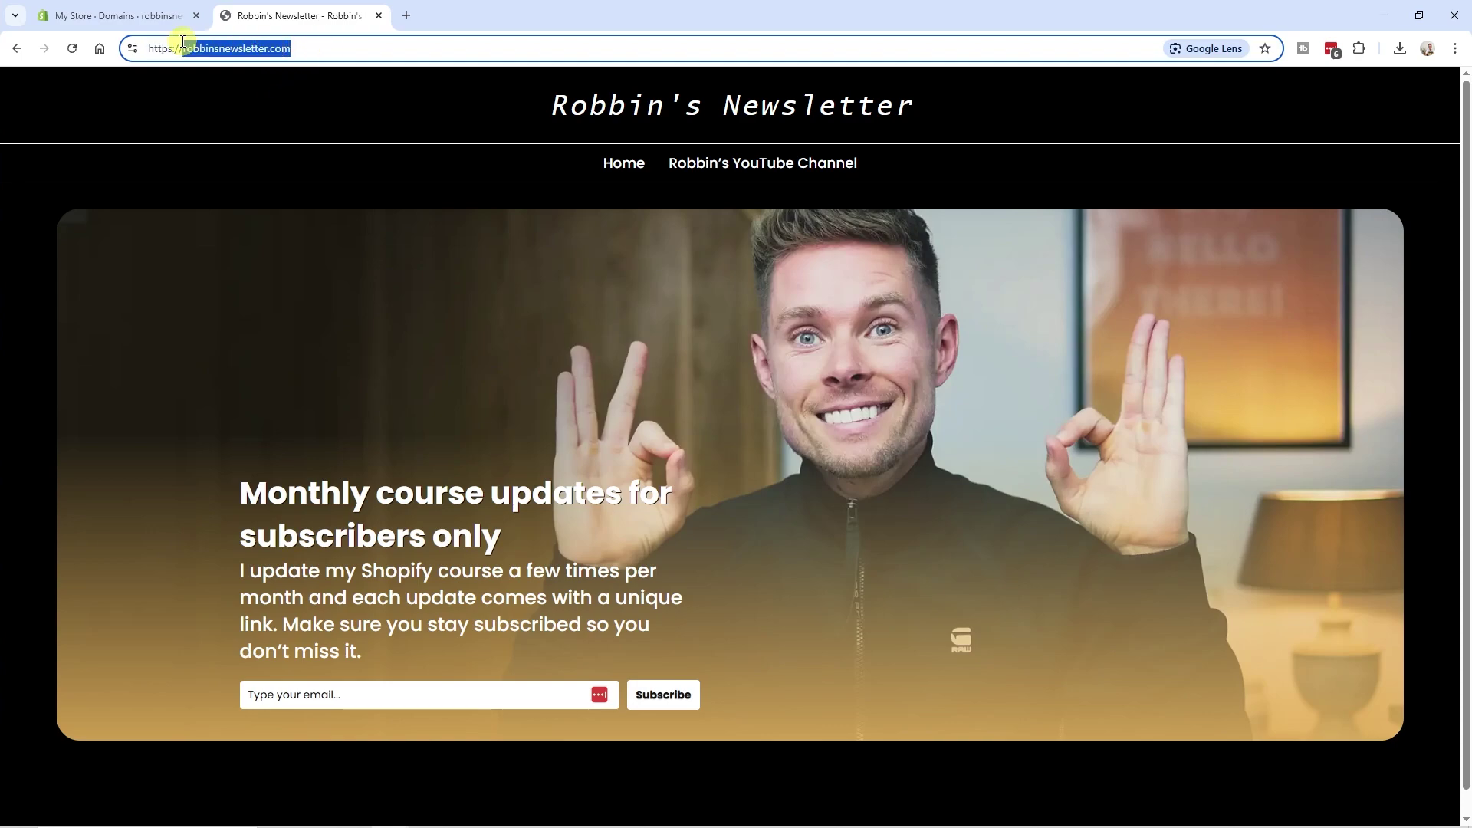
pyautogui.click(115, 16)
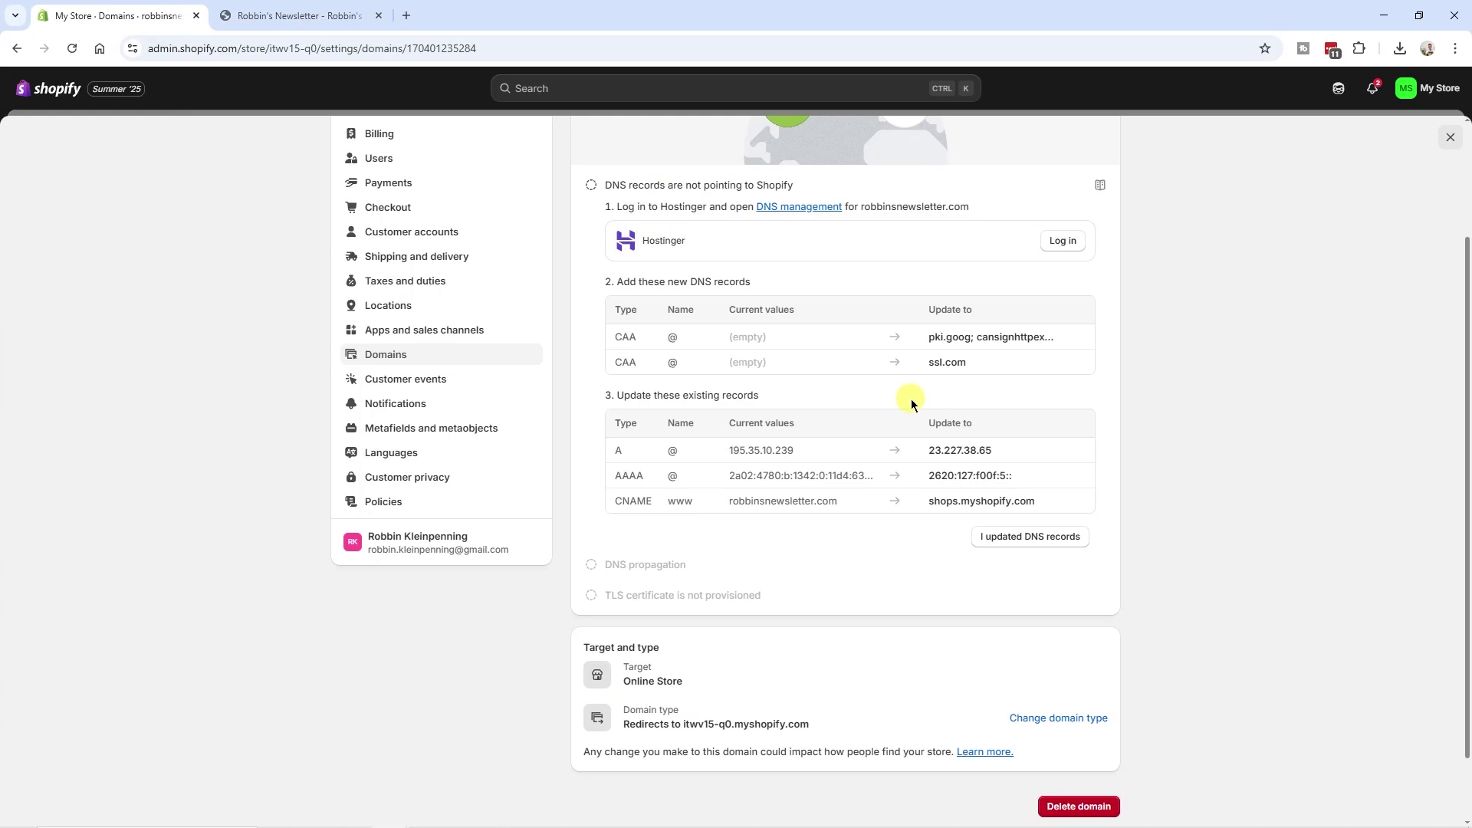
pyautogui.moveTo(821, 430); pyautogui.dragTo(1009, 450)
# Step: Paste 23.227.38.65 into the root A record's target, then cancel the edit
pyautogui.click(1025, 450)
pyautogui.doubleClick(767, 452)
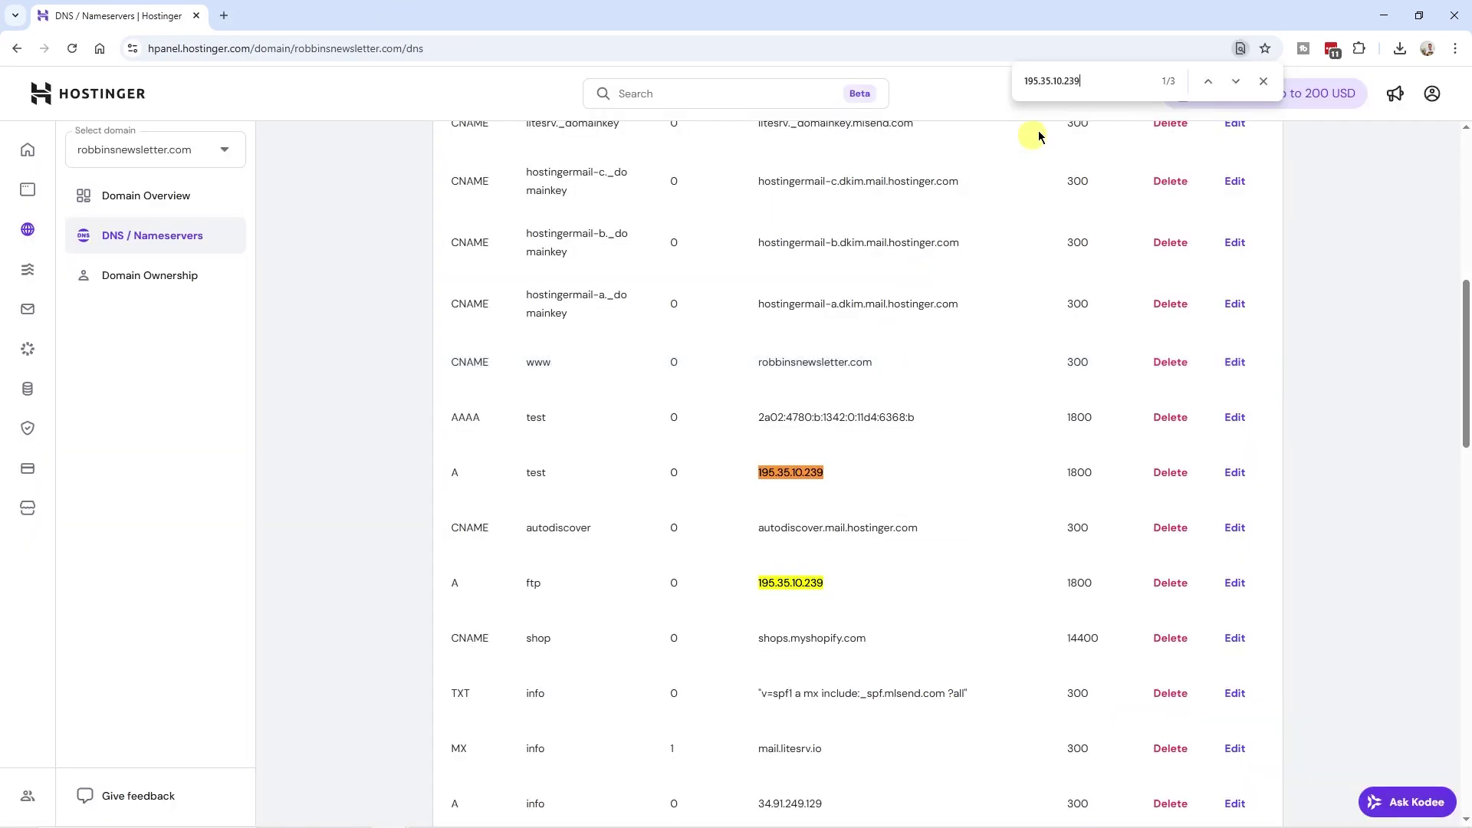
pyautogui.scroll(-2, 932, 374)
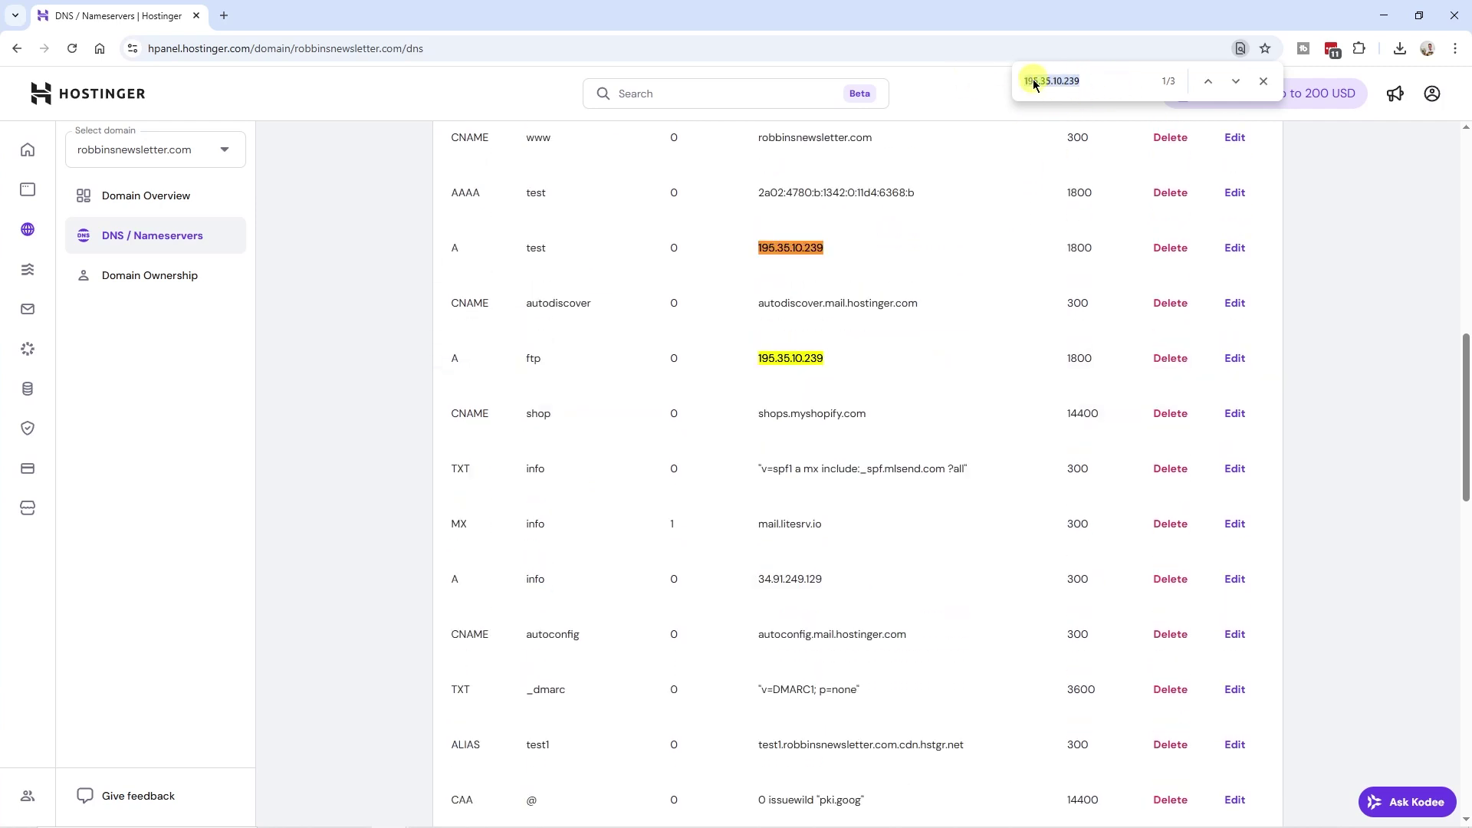
pyautogui.scroll(-15, 688, 273)
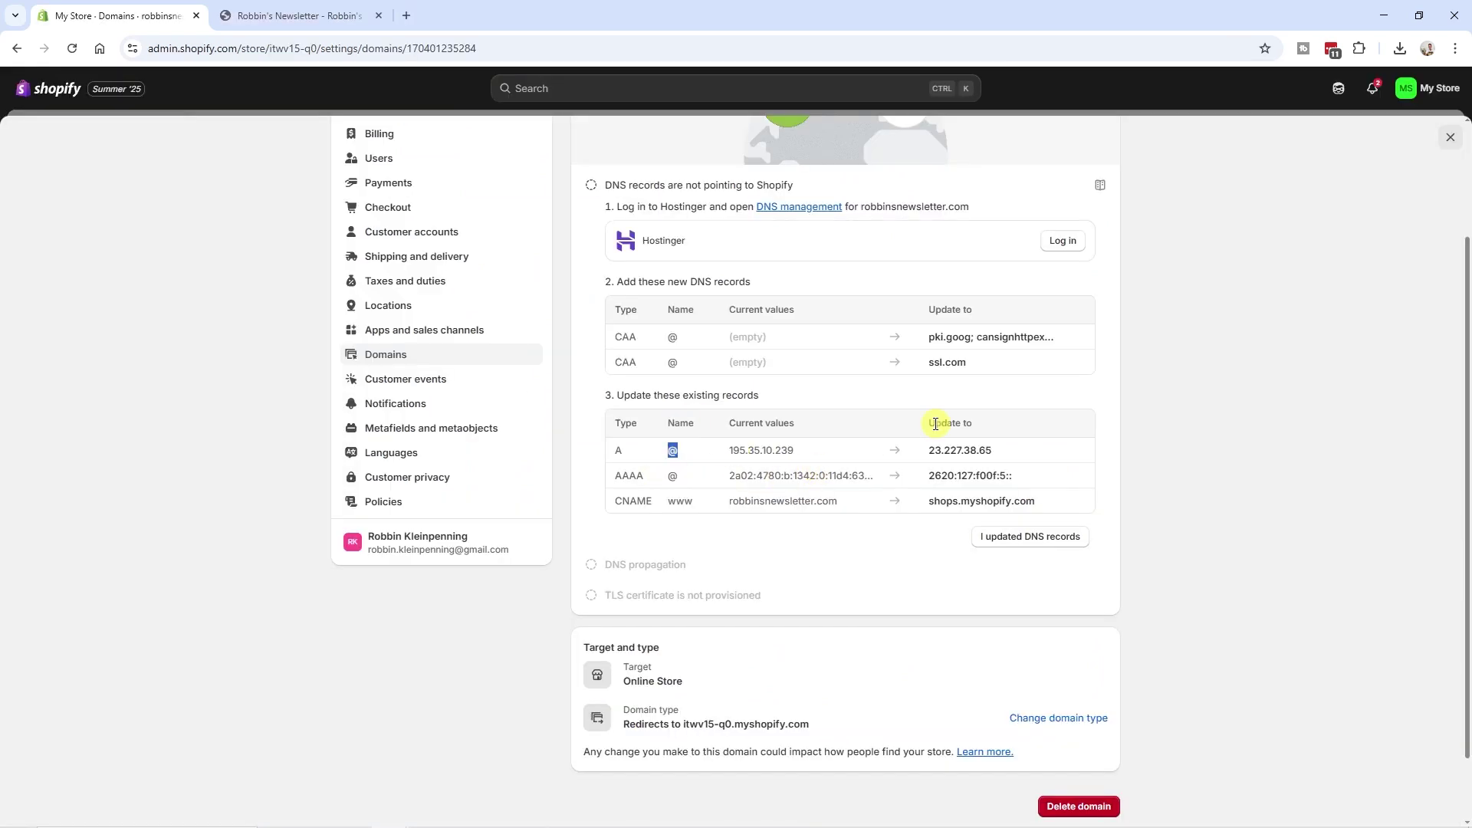
pyautogui.click(1080, 454)
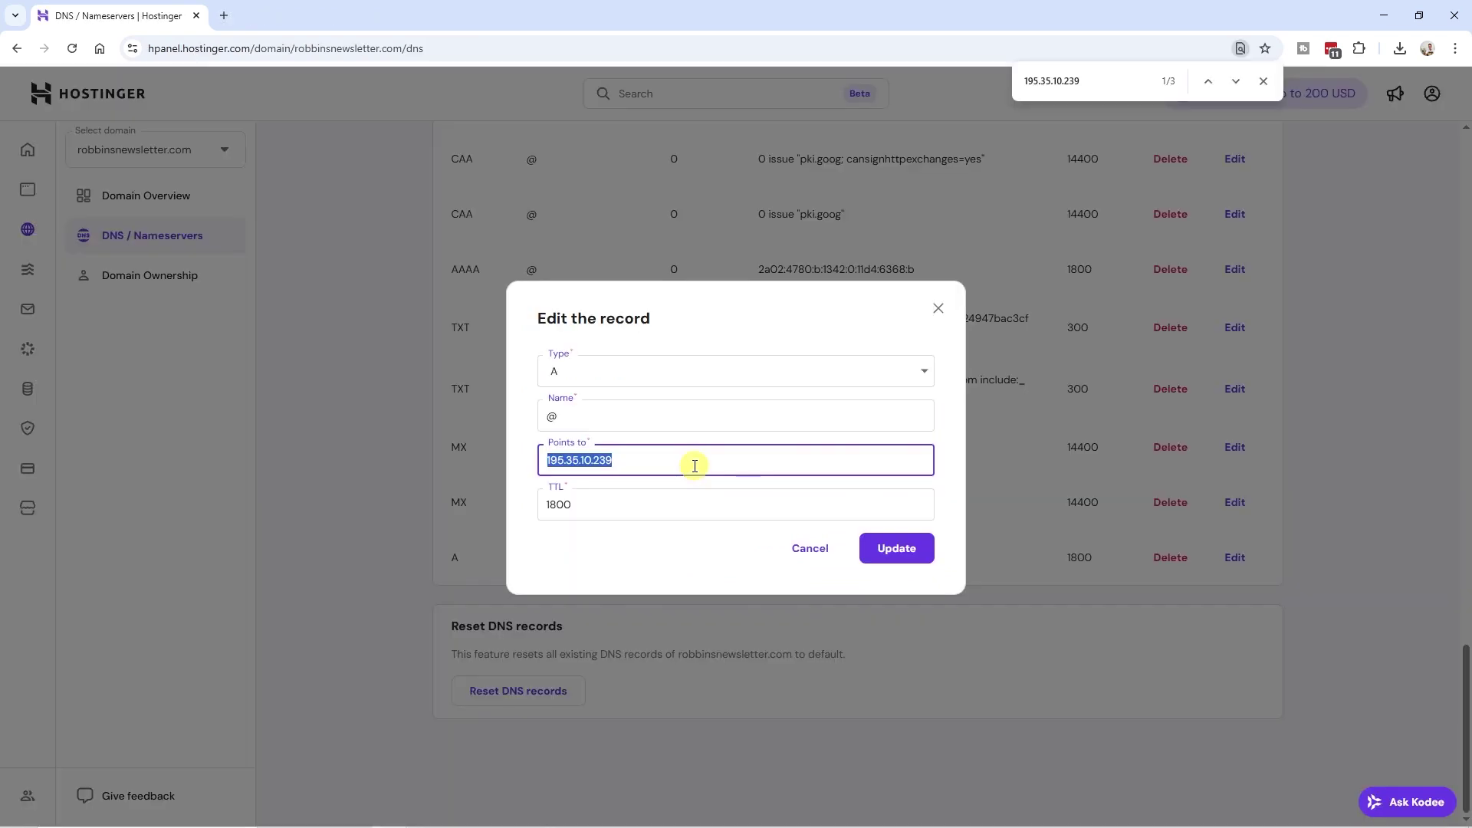
pyautogui.hotkey('ctrl', 'v')
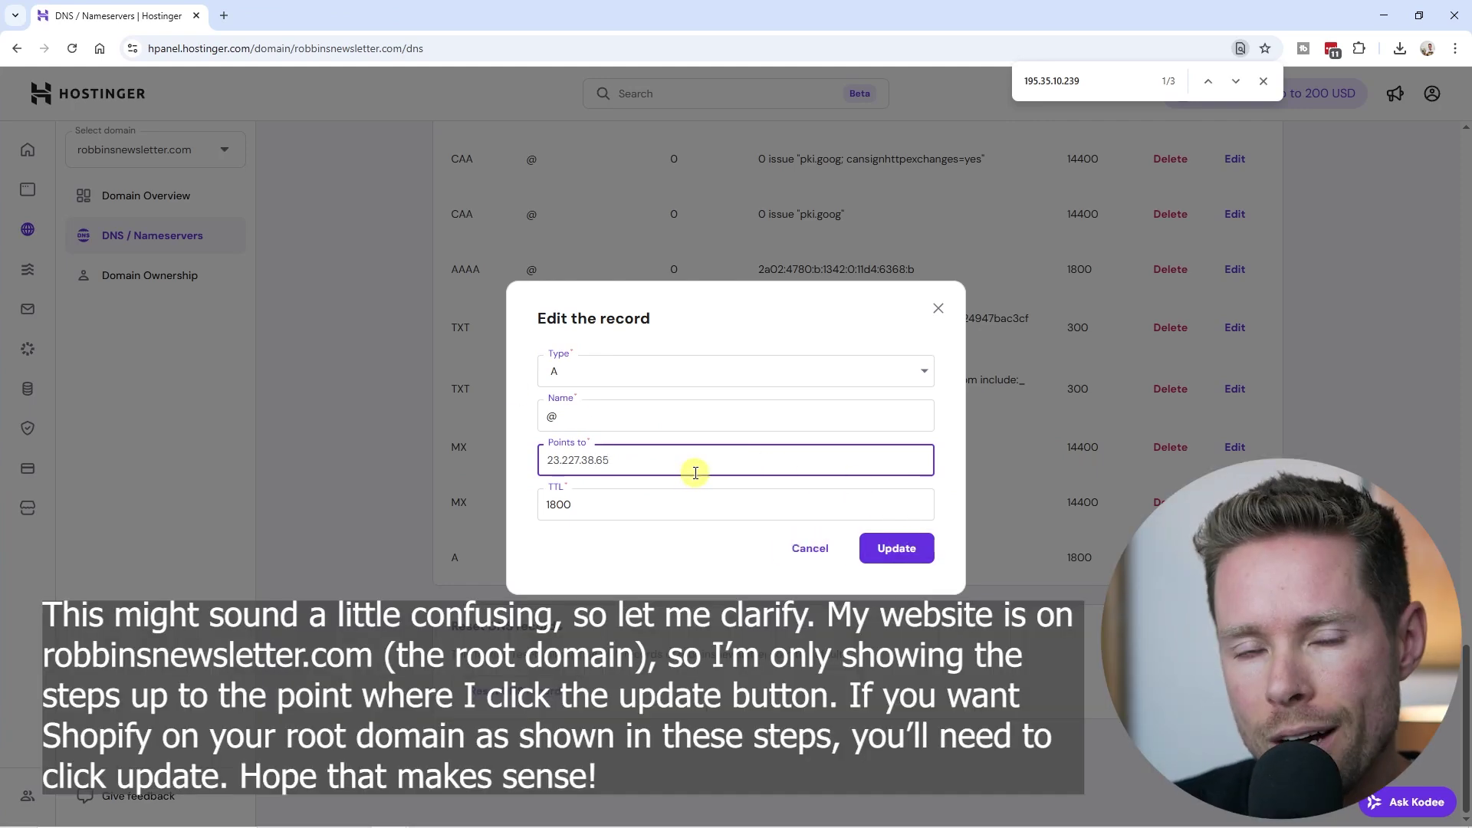
pyautogui.click(809, 549)
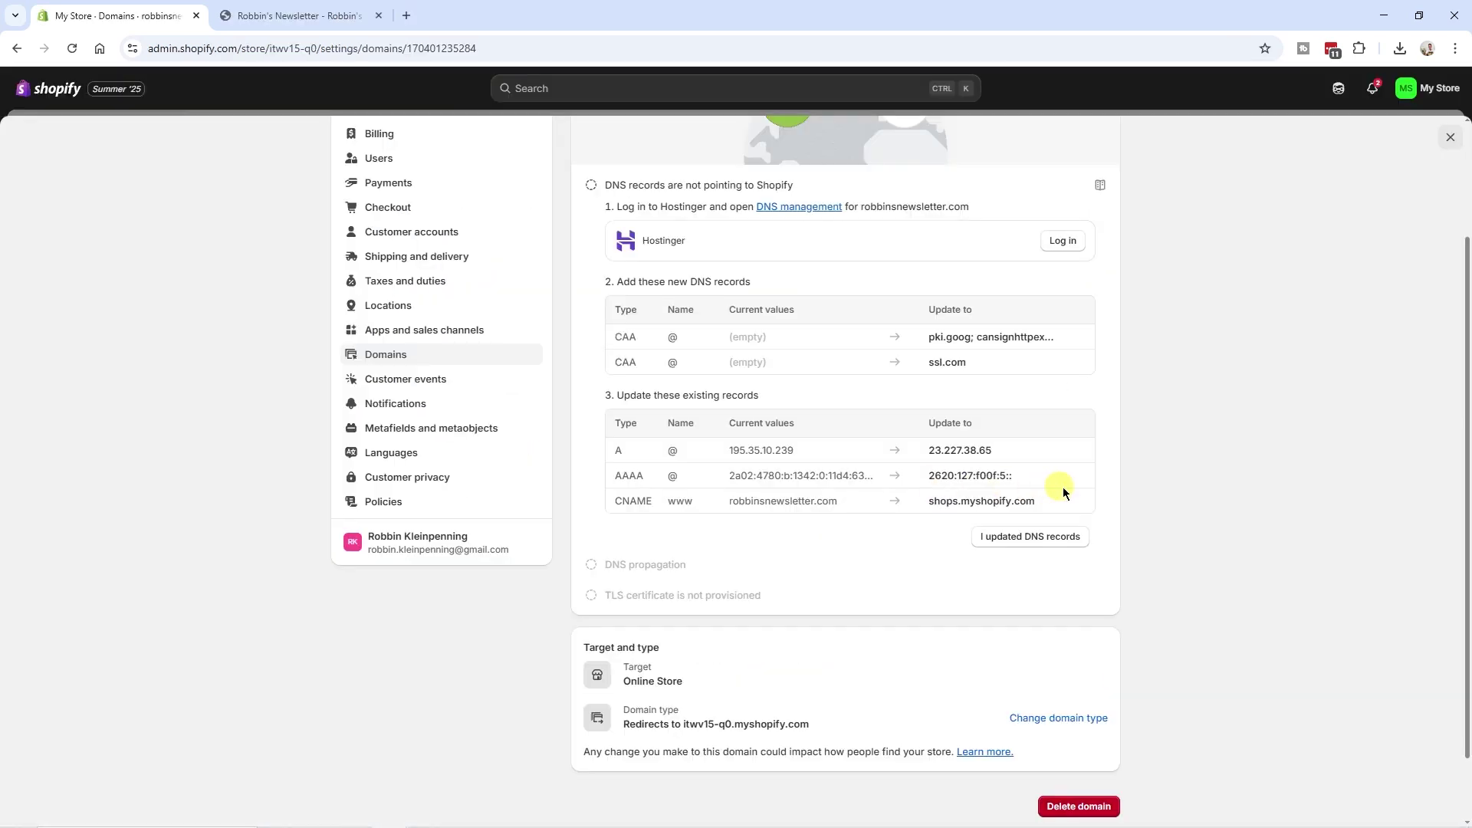
# Step: Search Hostinger's DNS page for the AAAA records
pyautogui.moveTo(658, 476); pyautogui.dragTo(618, 476)
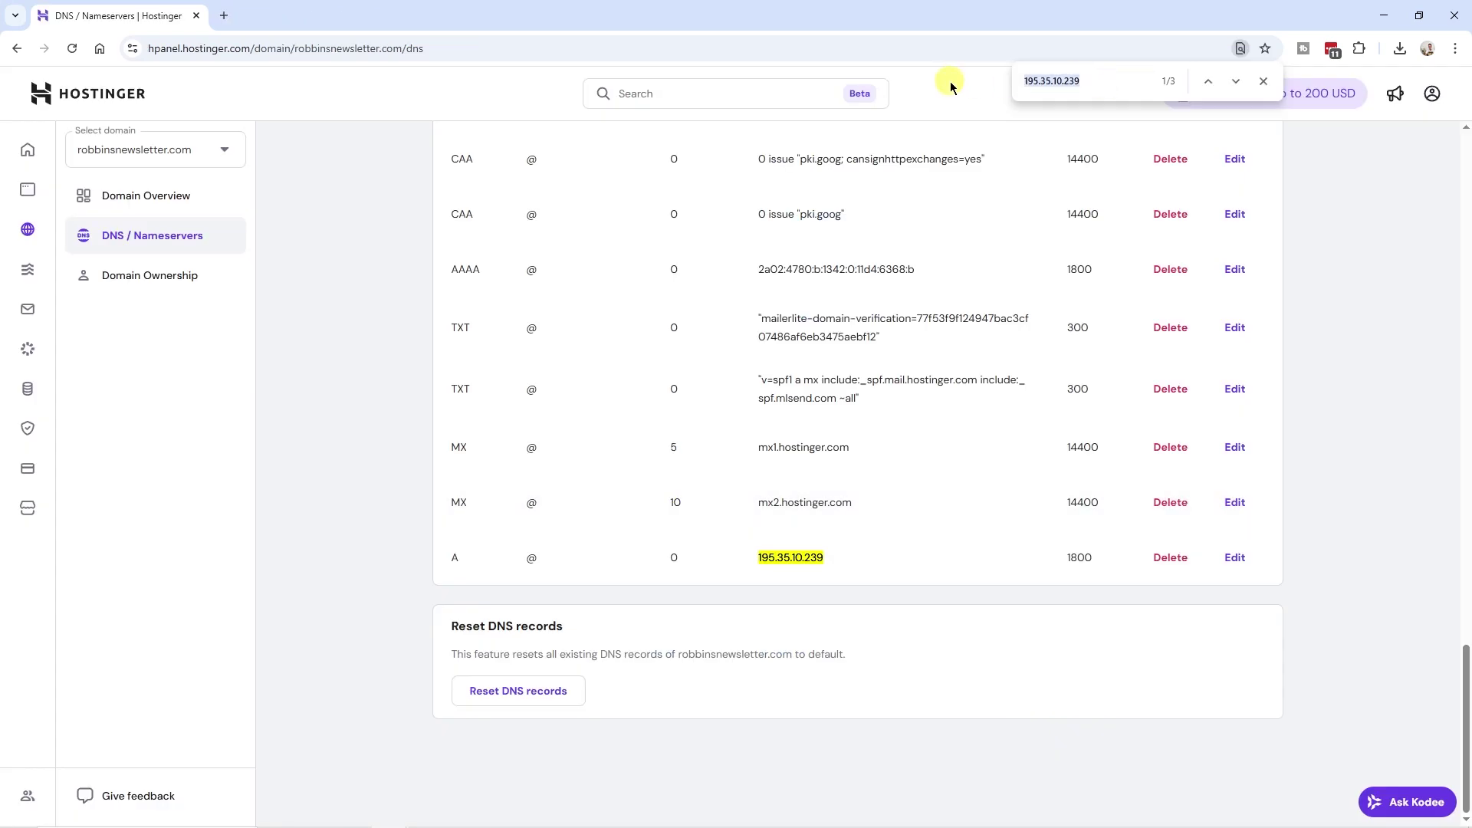
pyautogui.hotkey('ctrl', 'v')
pyautogui.press('Return')
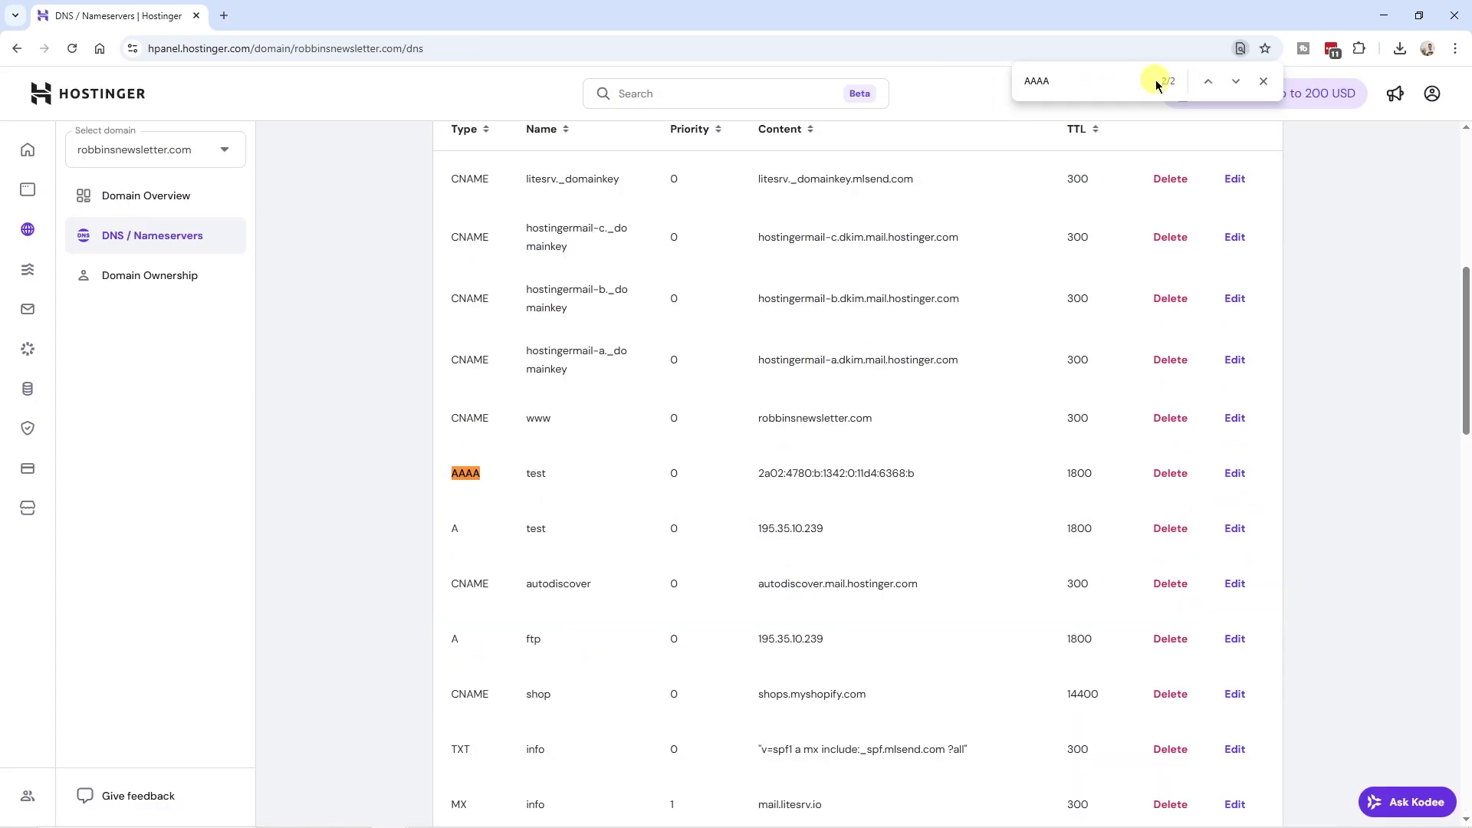
# Step: Replace the root AAAA record's Points to value with 2620:127:f00f:5::
pyautogui.scroll(-2, 527, 322)
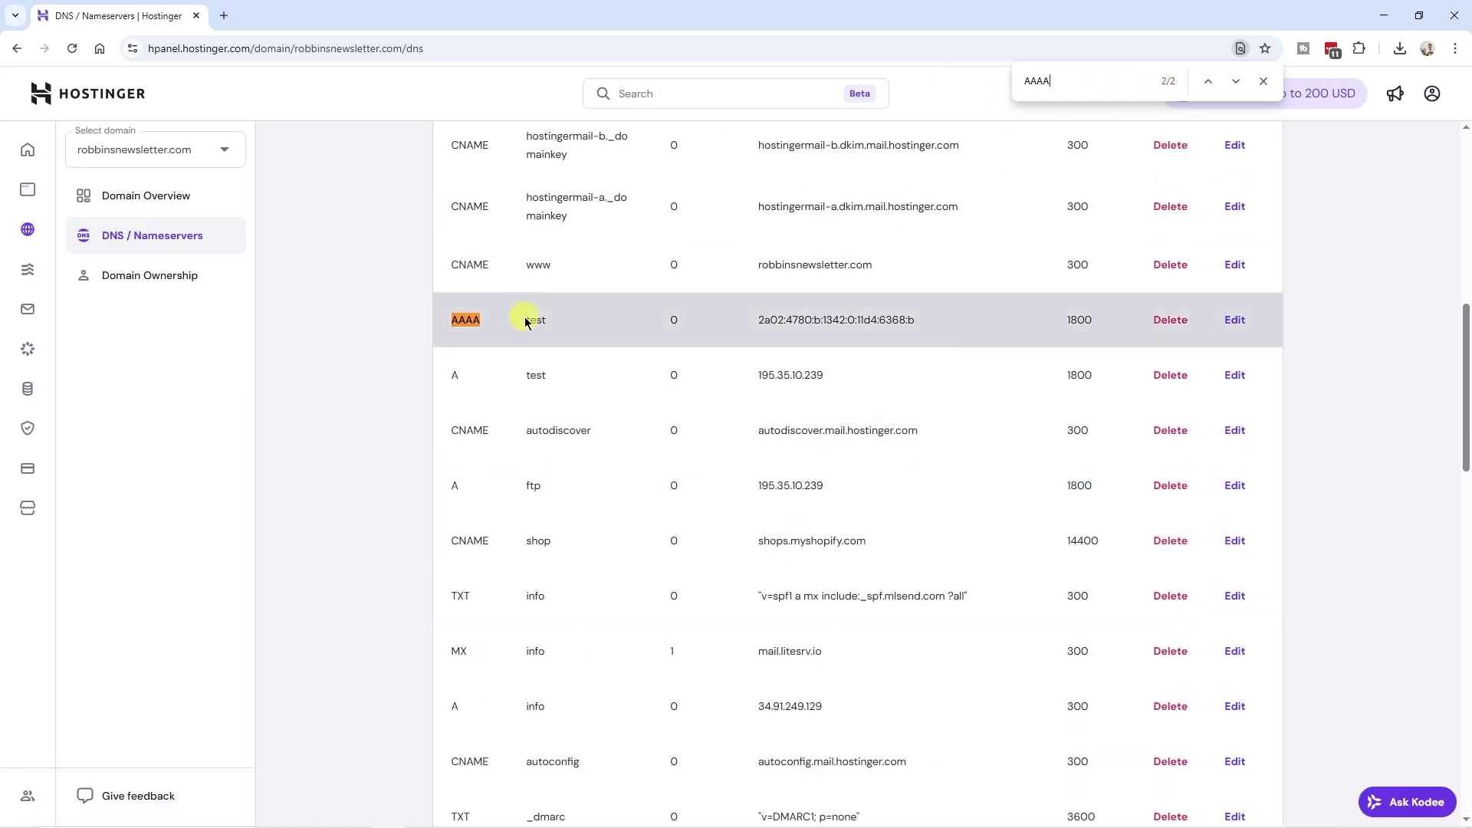
pyautogui.scroll(3, 552, 330)
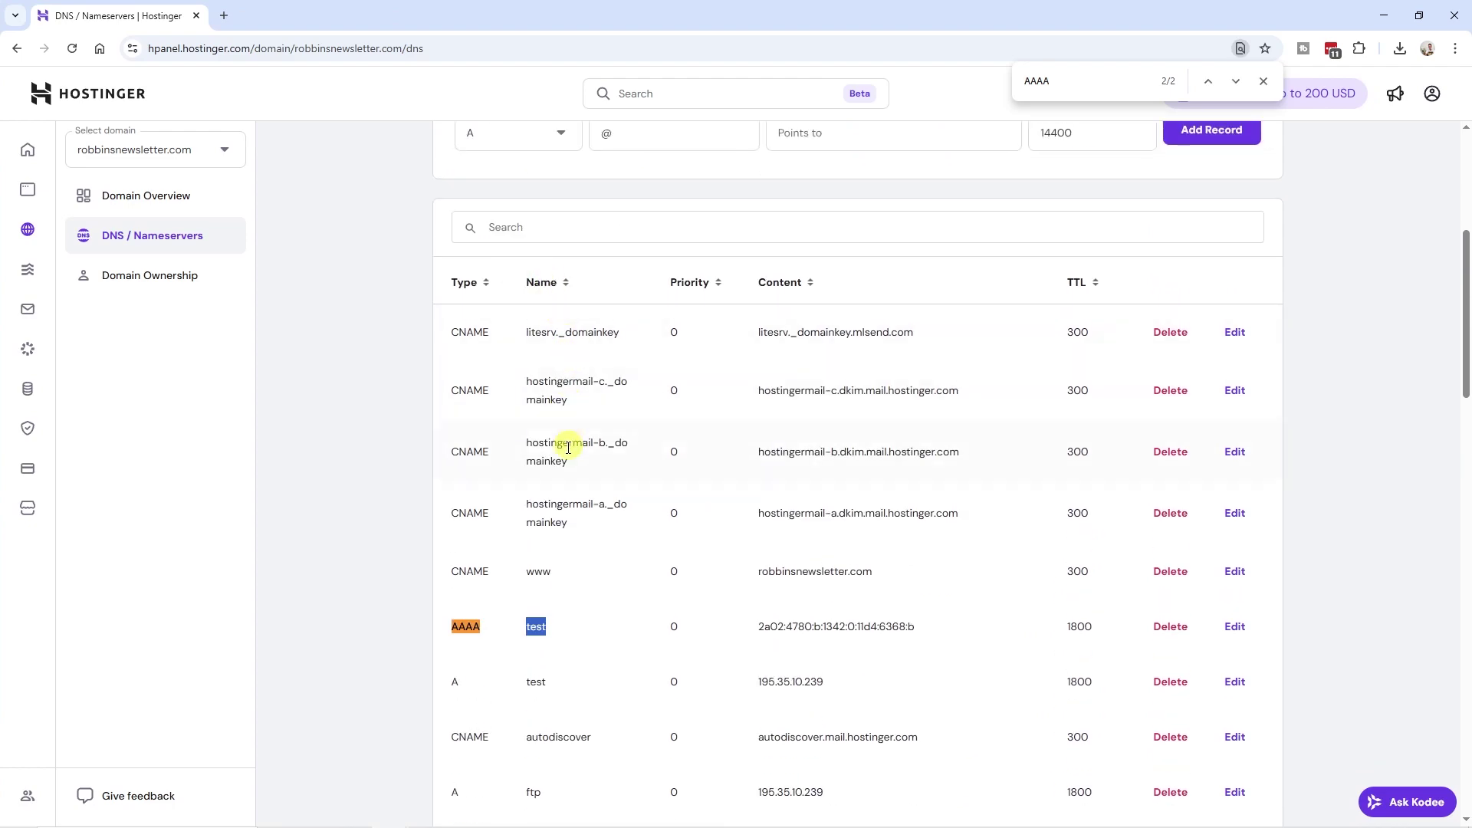
pyautogui.scroll(-6, 569, 437)
pyautogui.scroll(-12, 569, 452)
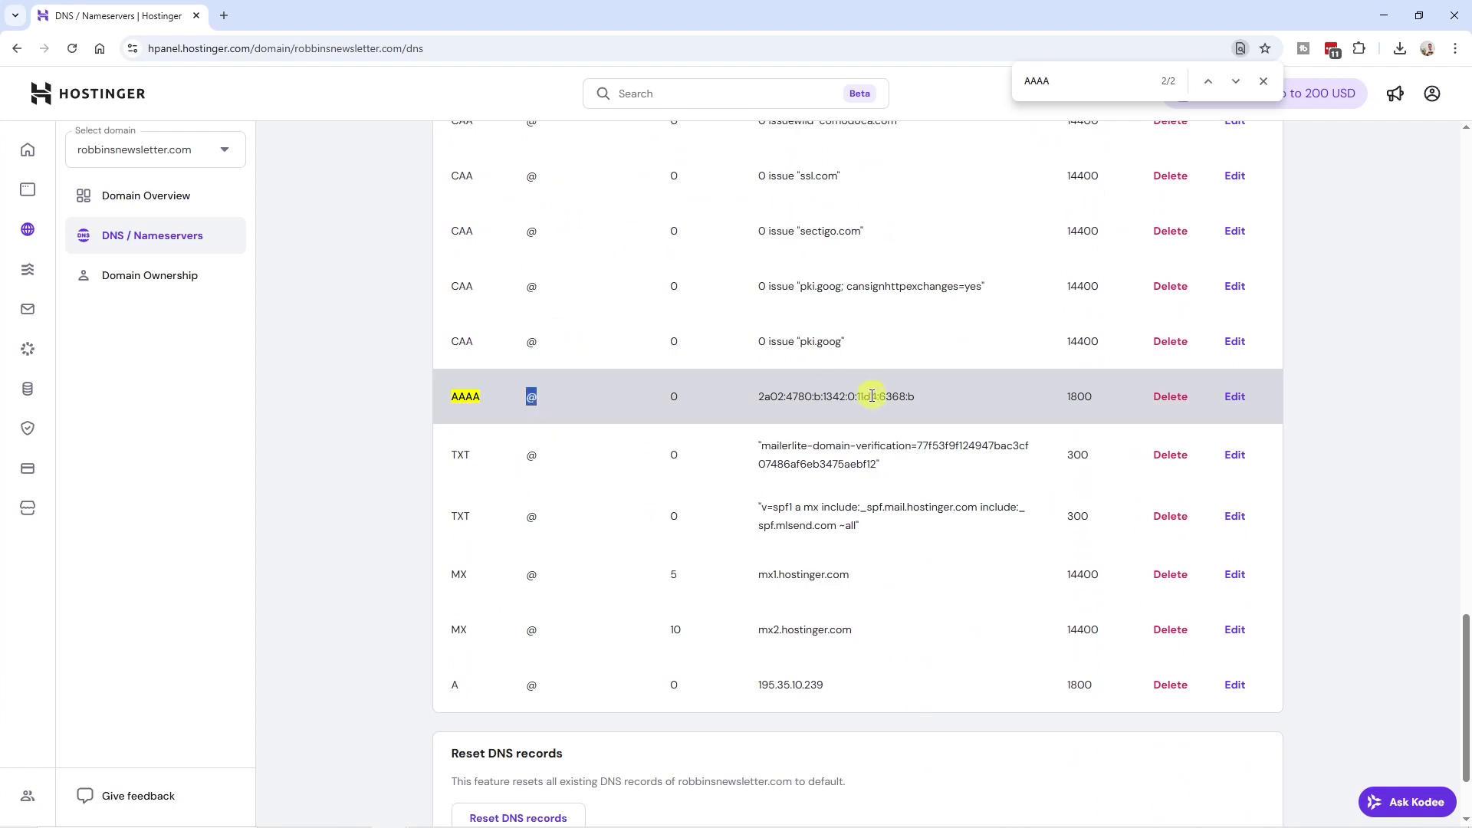
pyautogui.click(1242, 397)
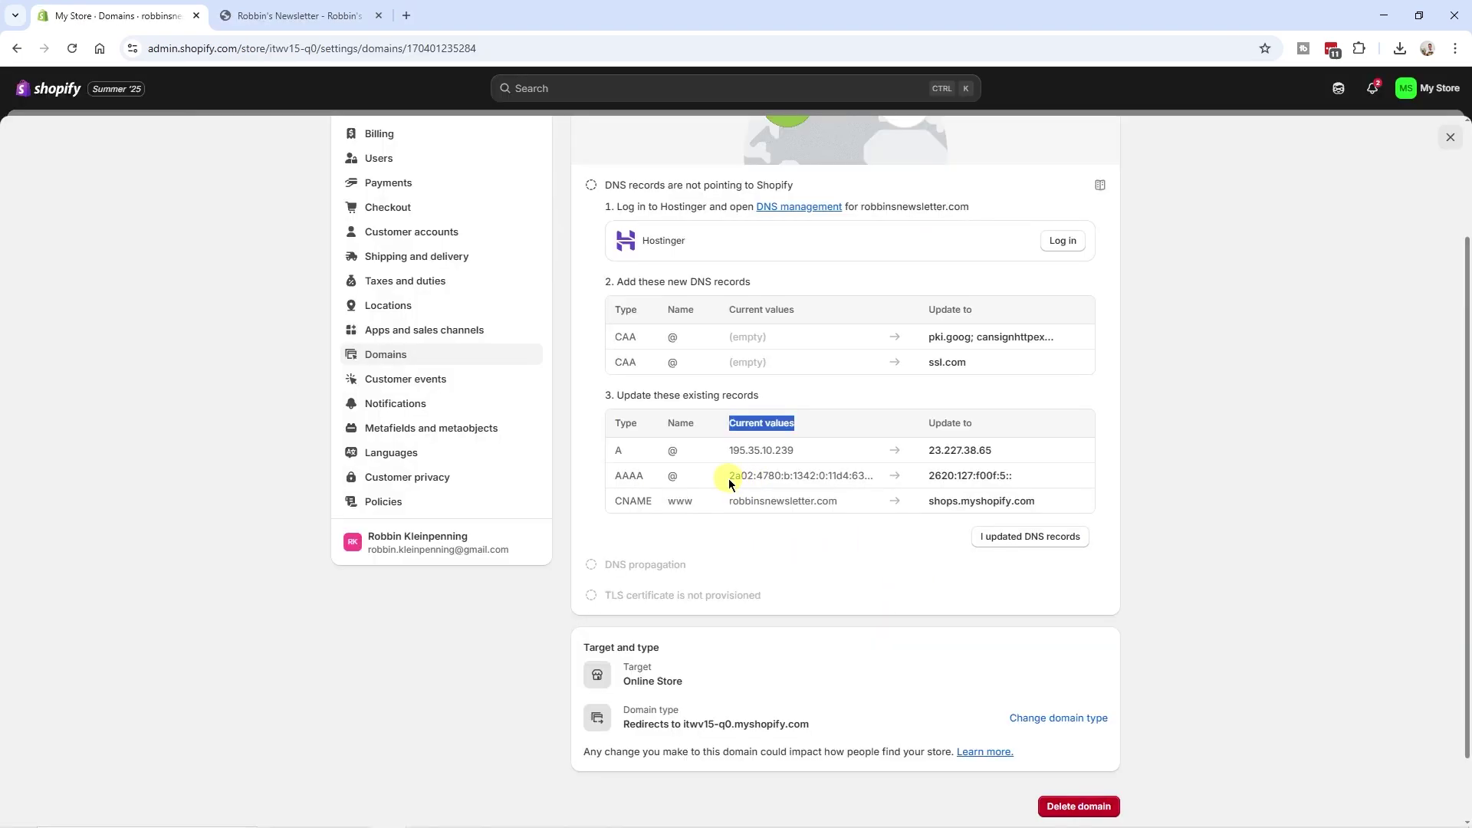
pyautogui.moveTo(729, 475); pyautogui.dragTo(860, 475)
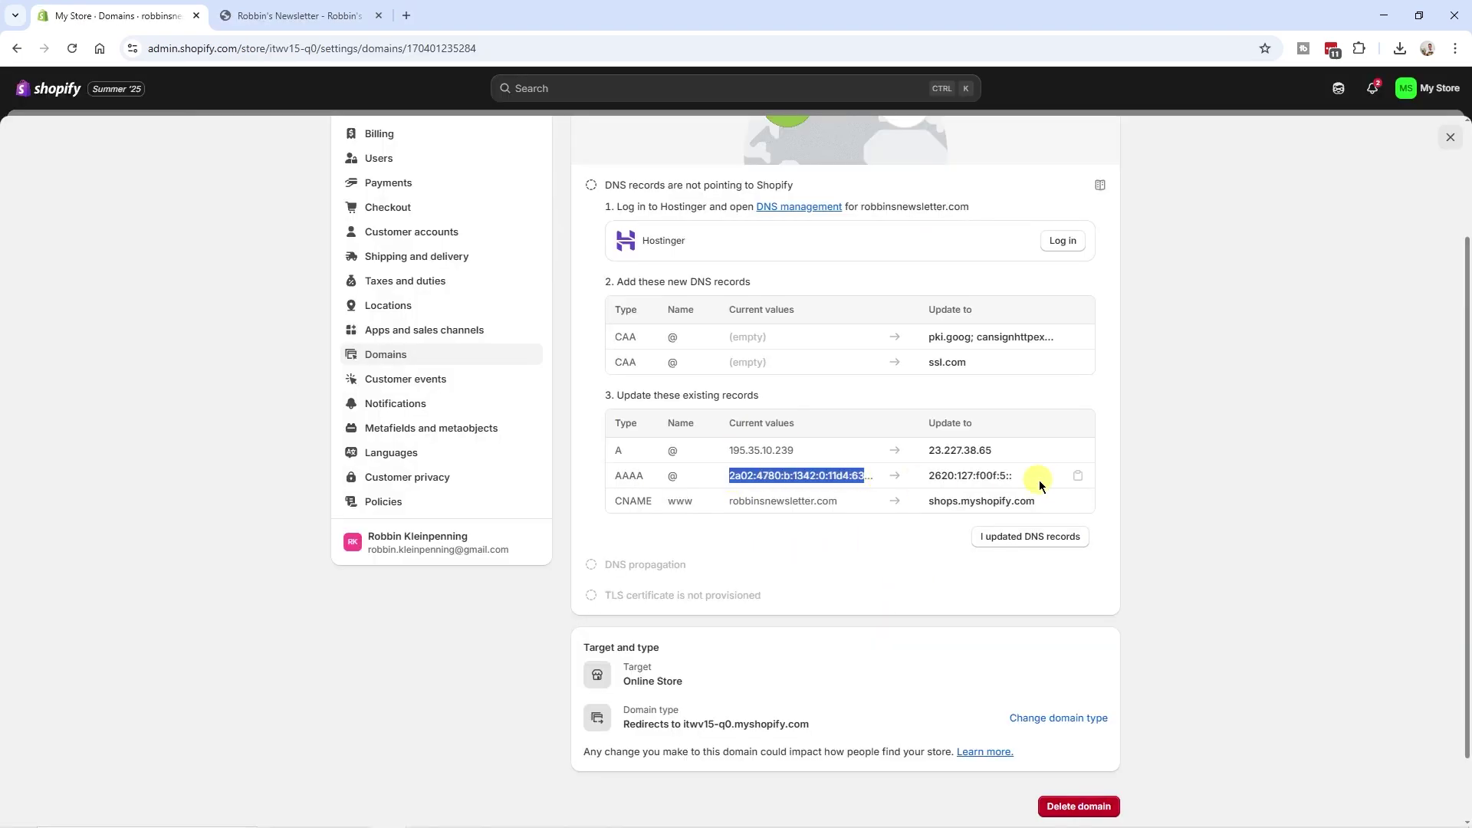
pyautogui.click(1079, 477)
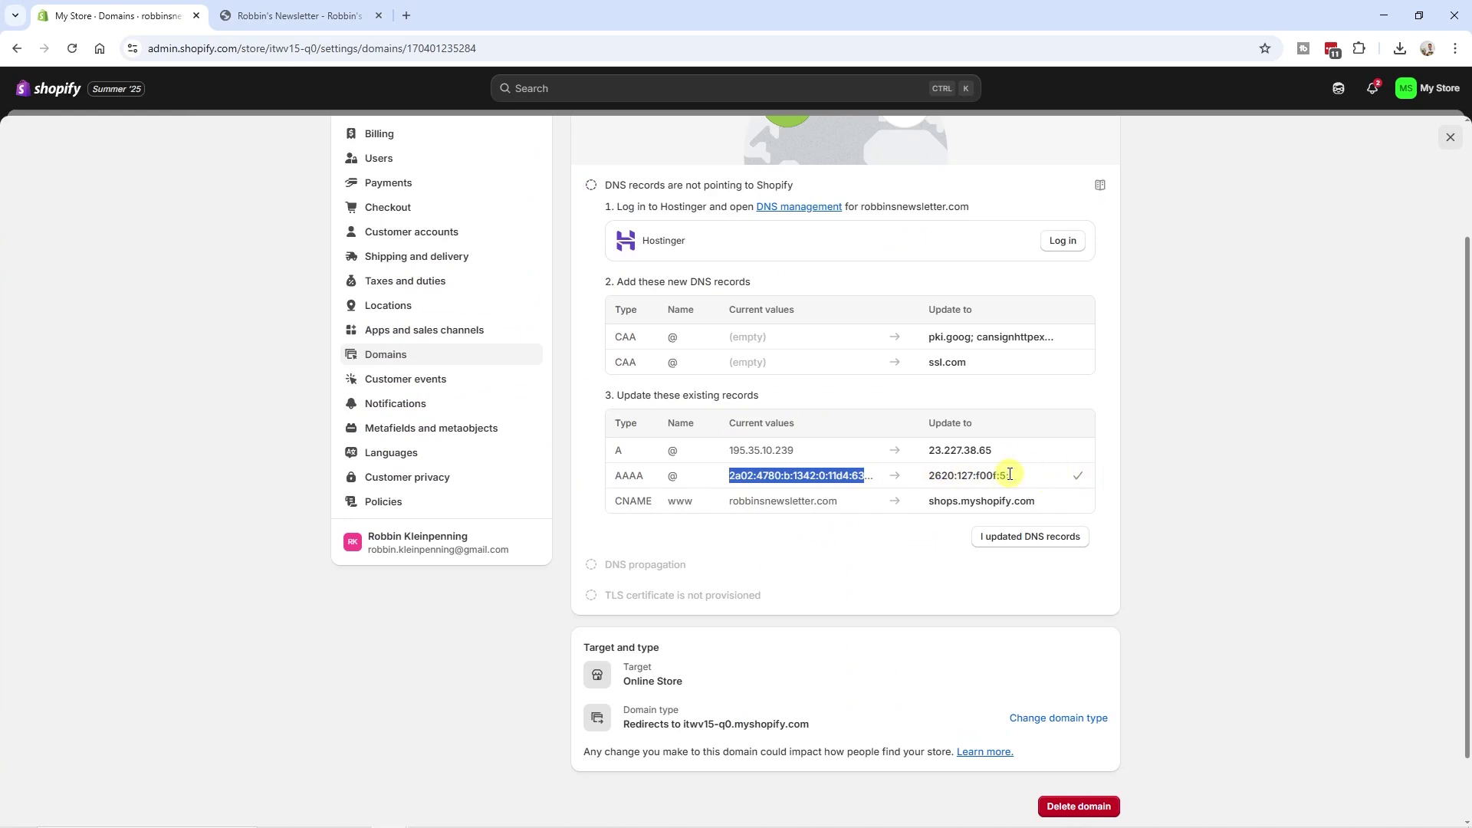
pyautogui.hotkey('alt', 'Tab')
pyautogui.press('BackSpace')
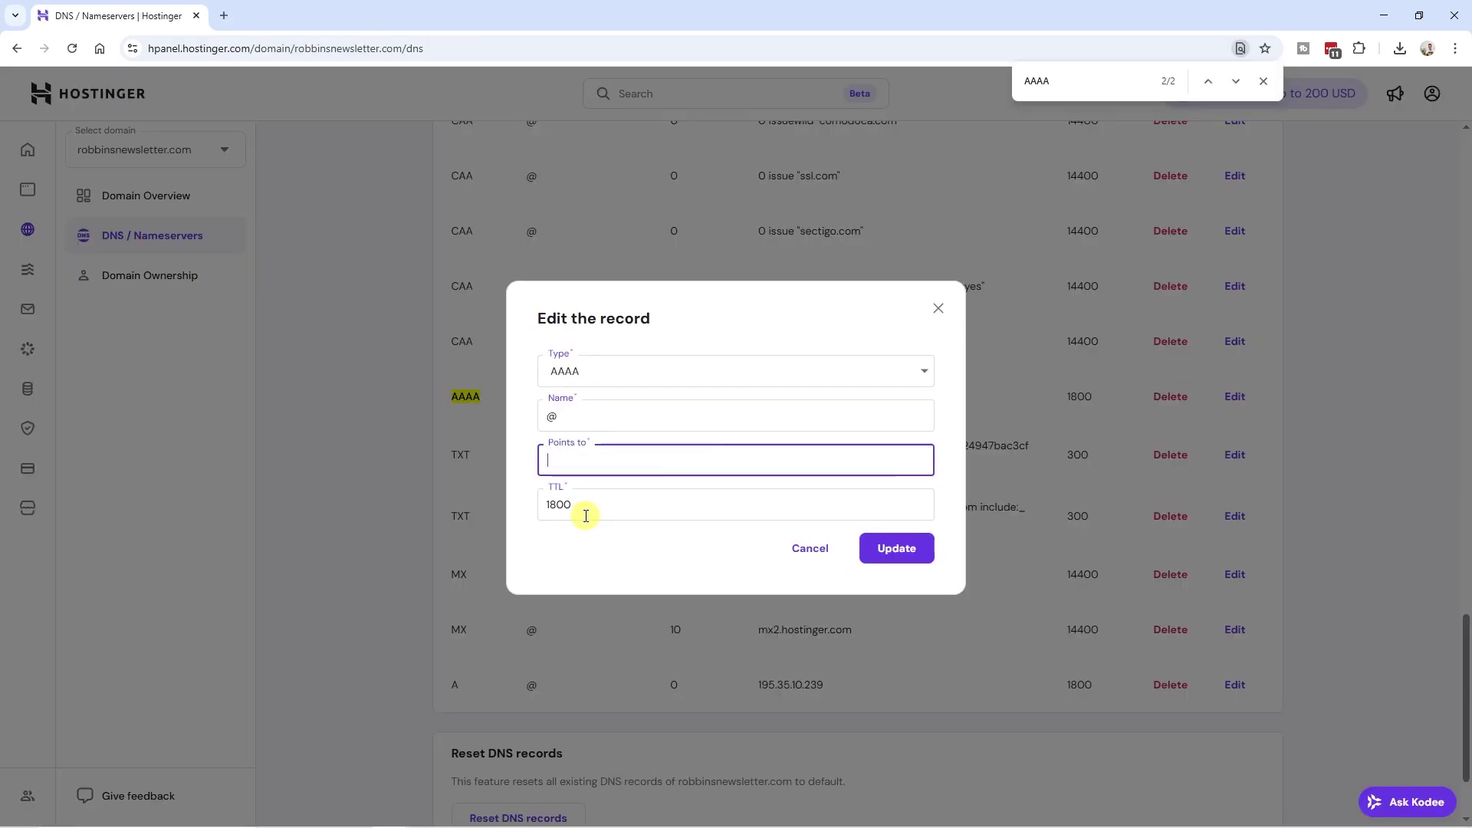
pyautogui.hotkey('ctrl', 'v')
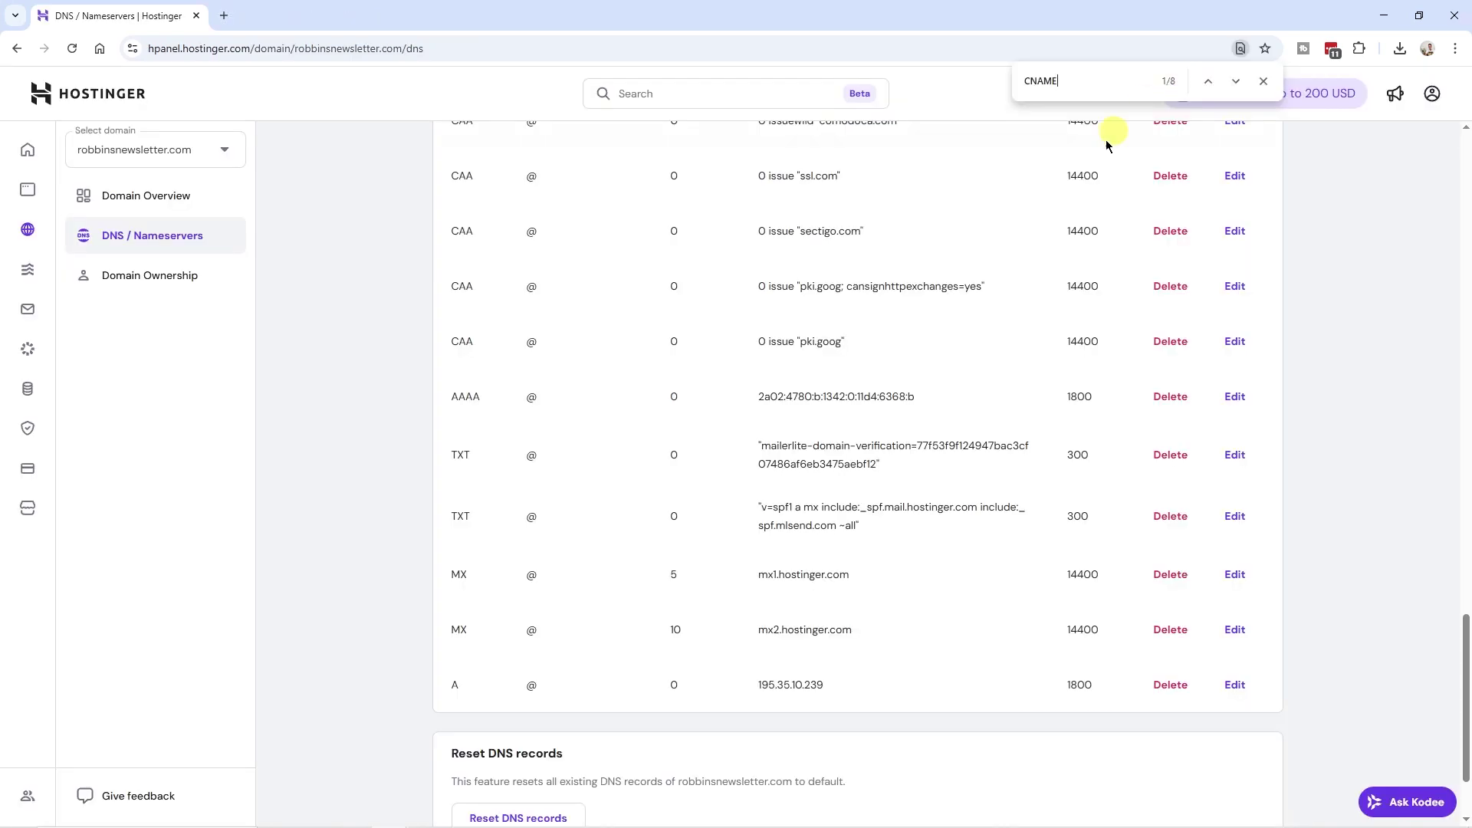
# Step: Paste shops.myshopify.com into the www CNAME target, cancel the edit, and return to Shopify
pyautogui.scroll(5, 670, 466)
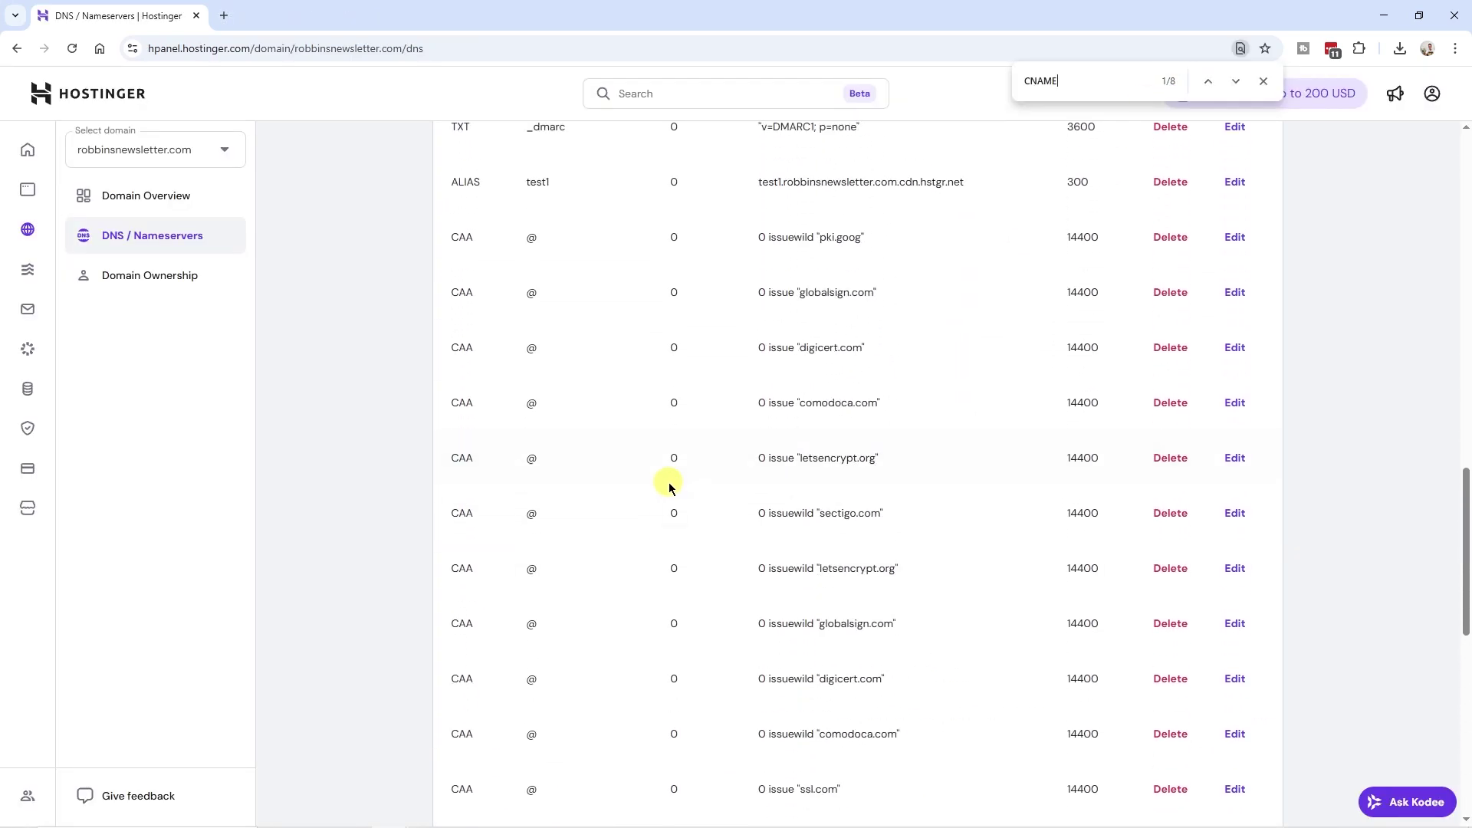
pyautogui.scroll(8, 671, 488)
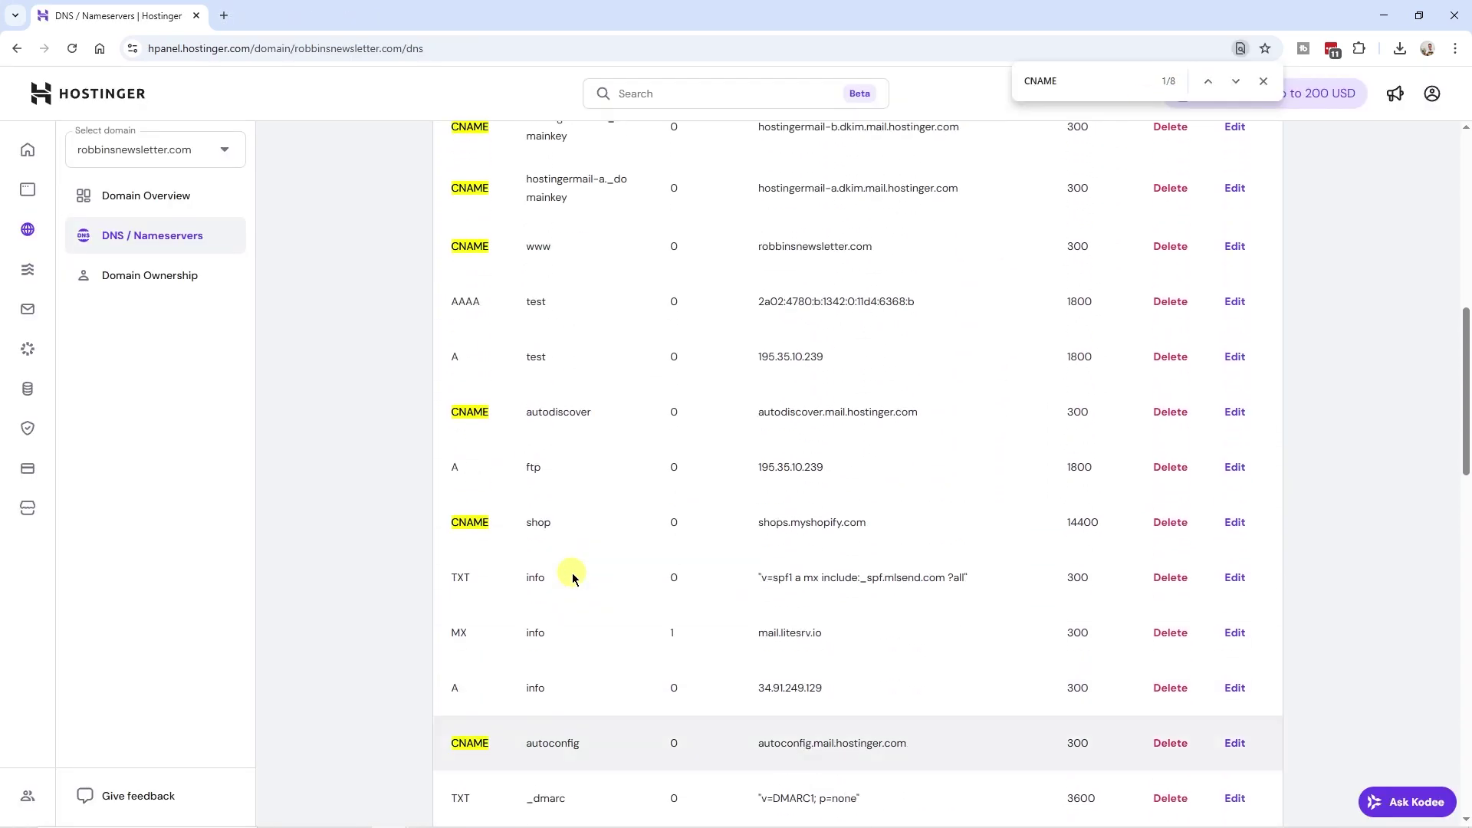
pyautogui.scroll(3, 574, 579)
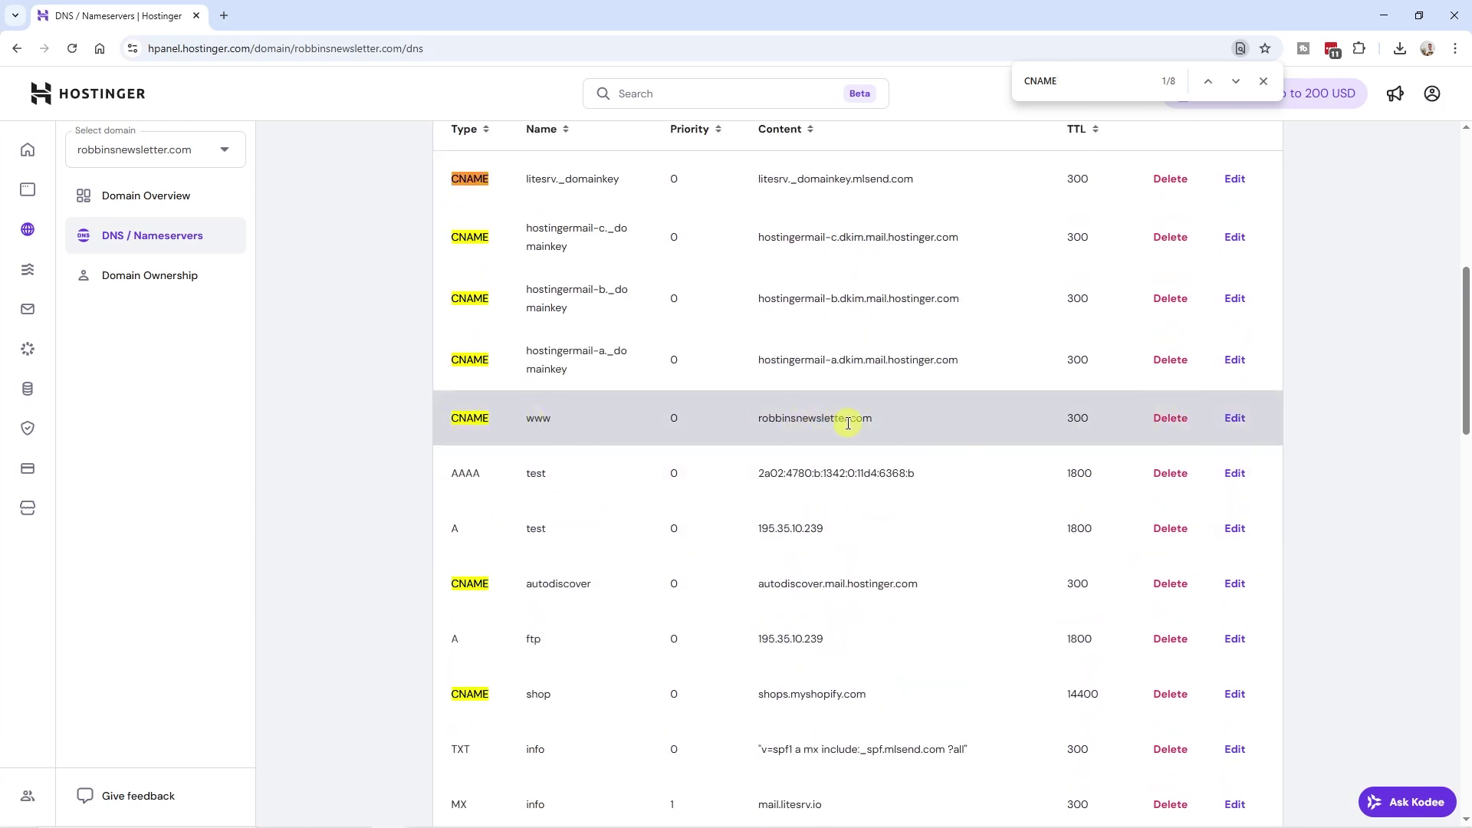
pyautogui.click(1235, 418)
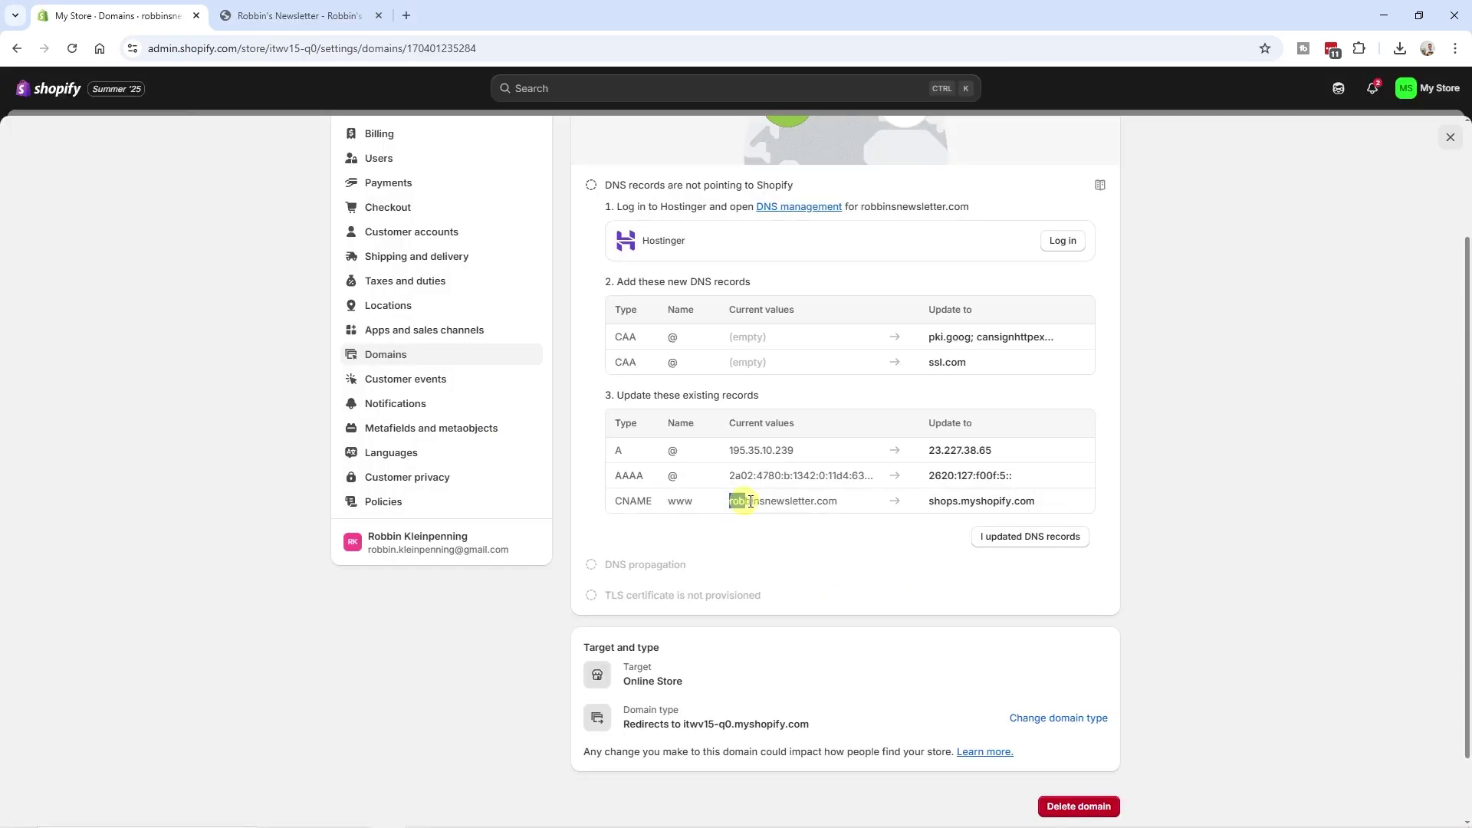
pyautogui.moveTo(730, 501); pyautogui.dragTo(838, 501)
pyautogui.moveTo(928, 502); pyautogui.dragTo(1037, 501)
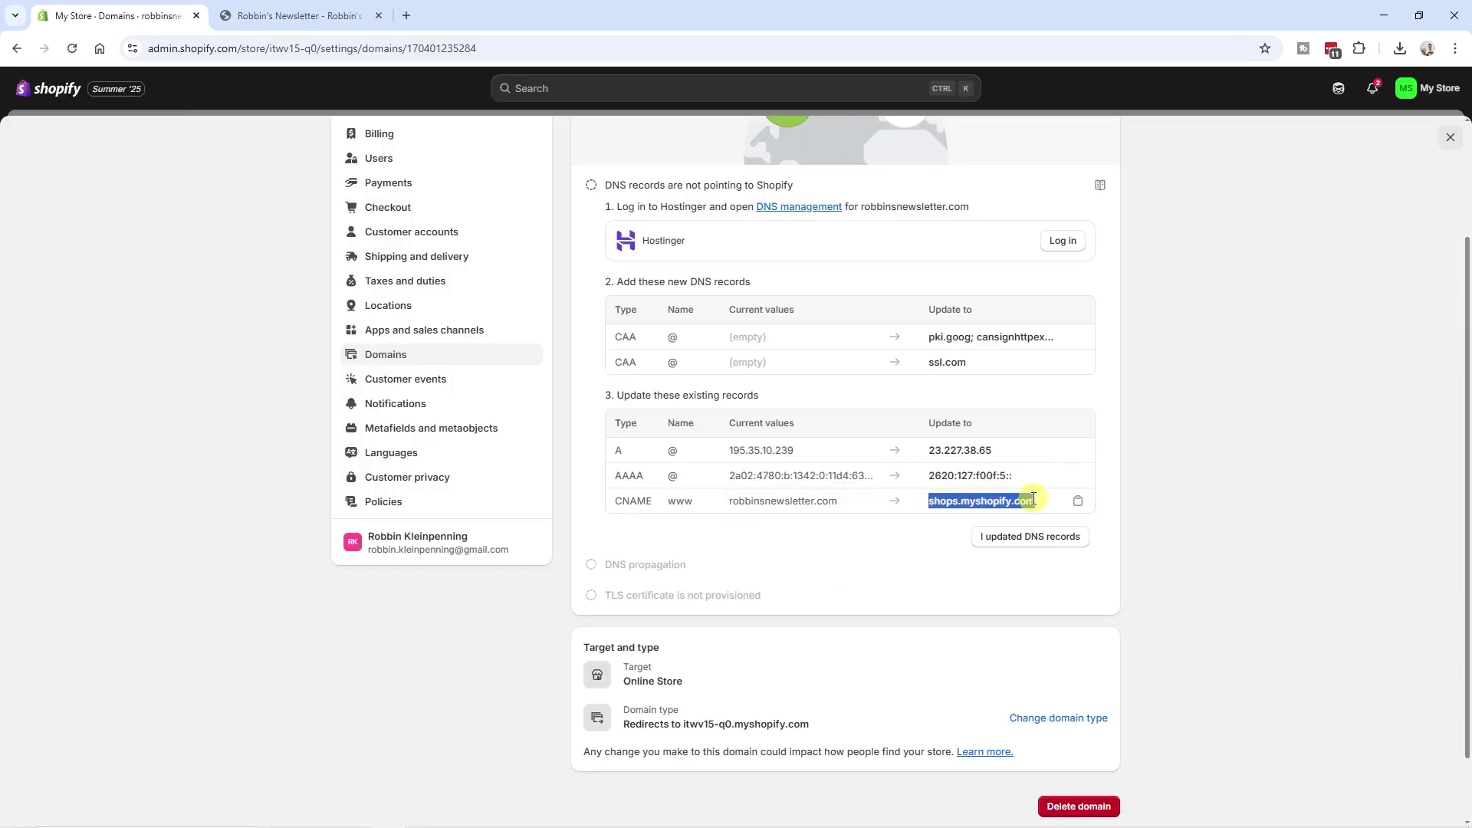
pyautogui.click(1079, 502)
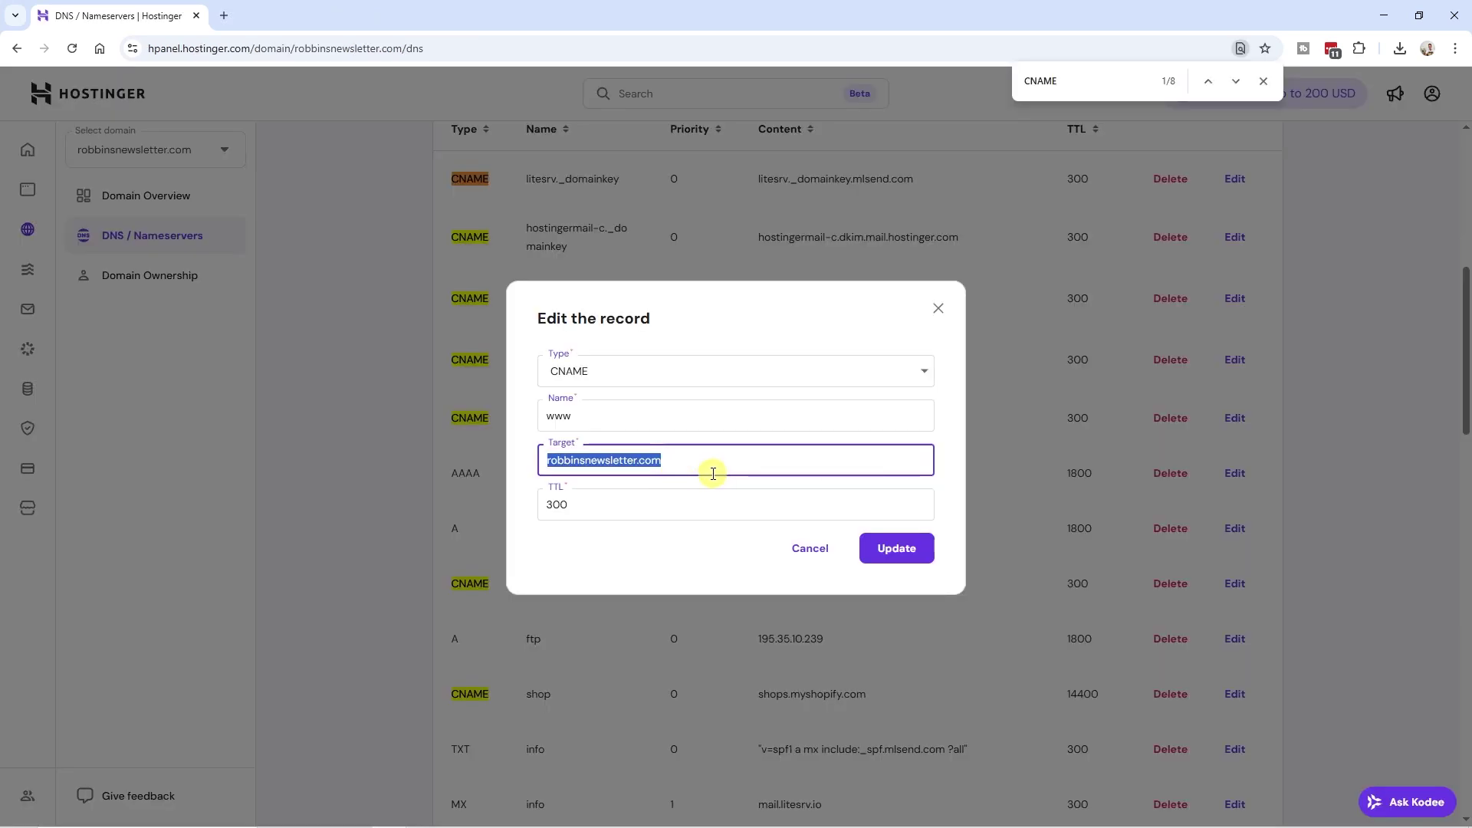
pyautogui.hotkey('ctrl', 'v')
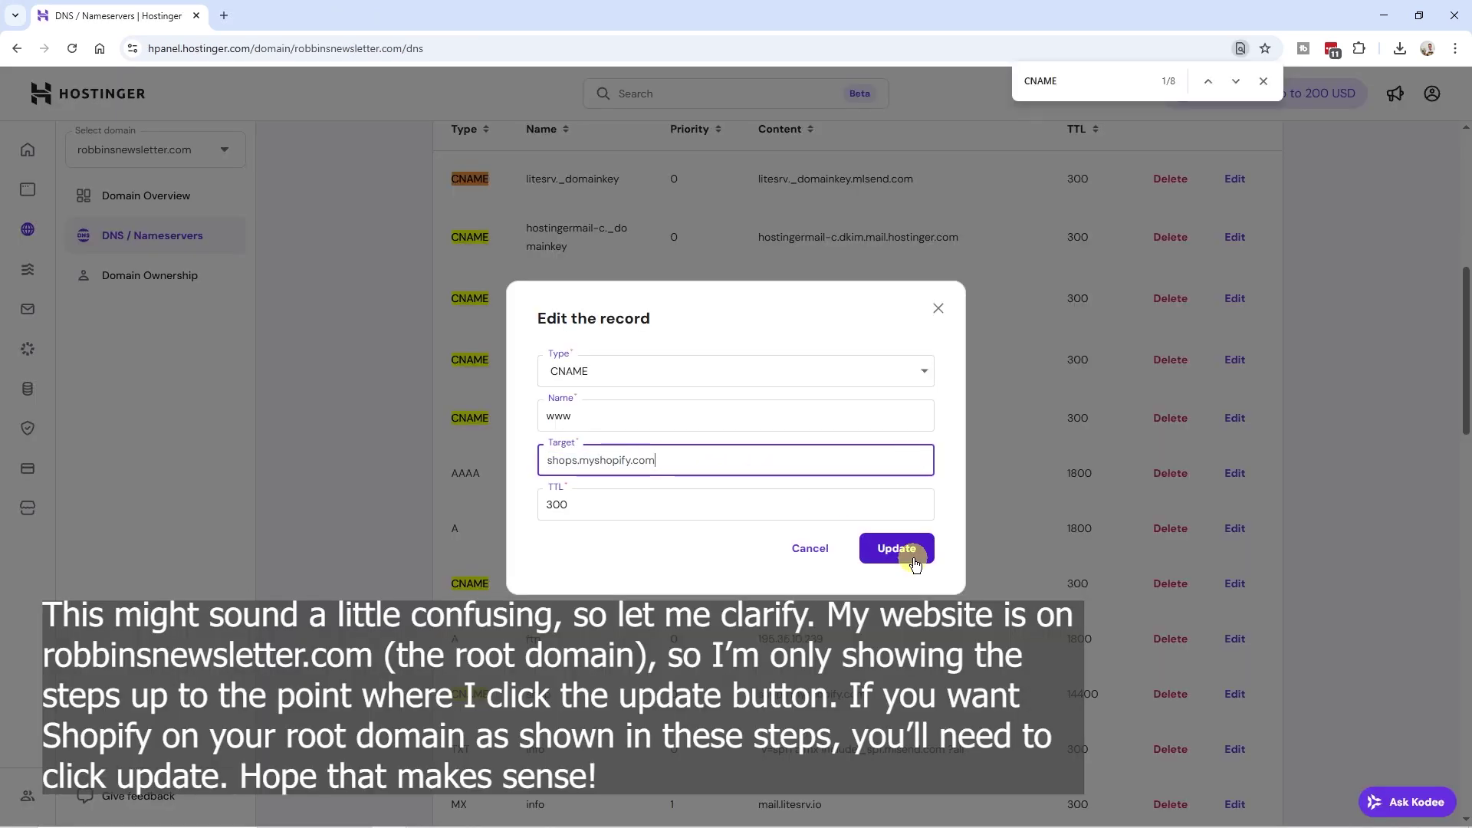
pyautogui.click(817, 559)
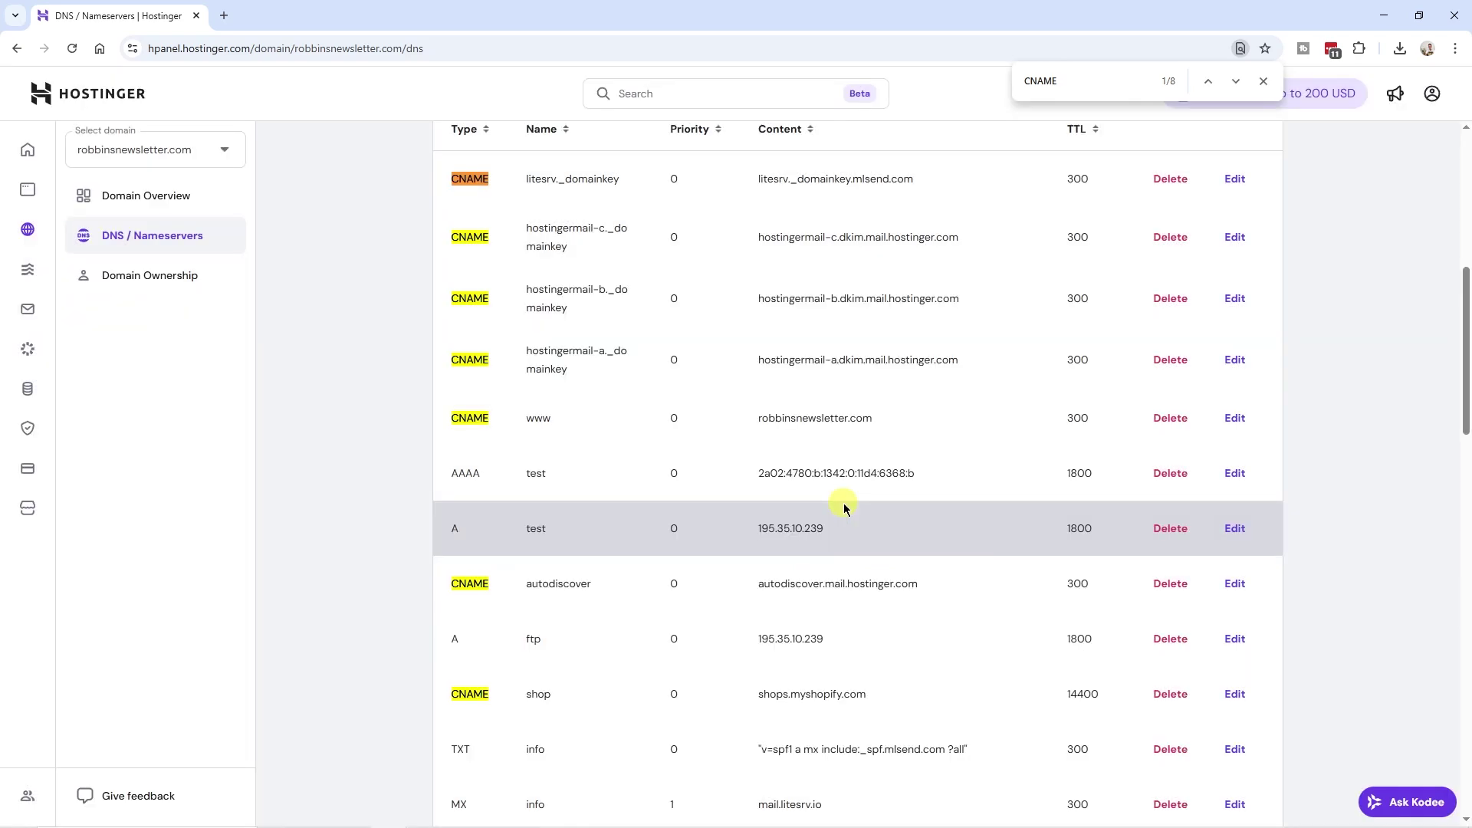
pyautogui.hotkey('alt', 'Tab')
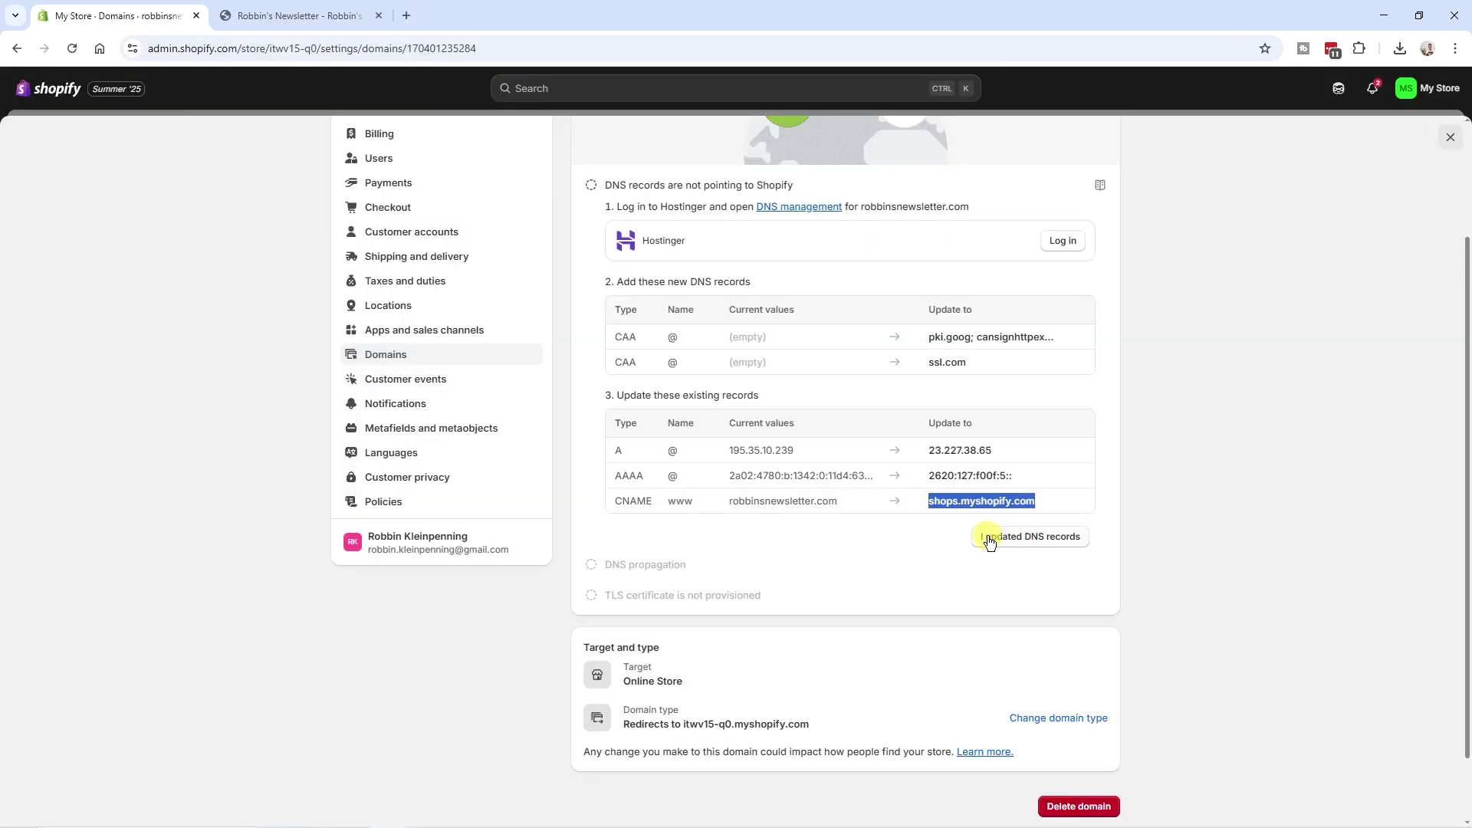
pyautogui.click(1042, 539)
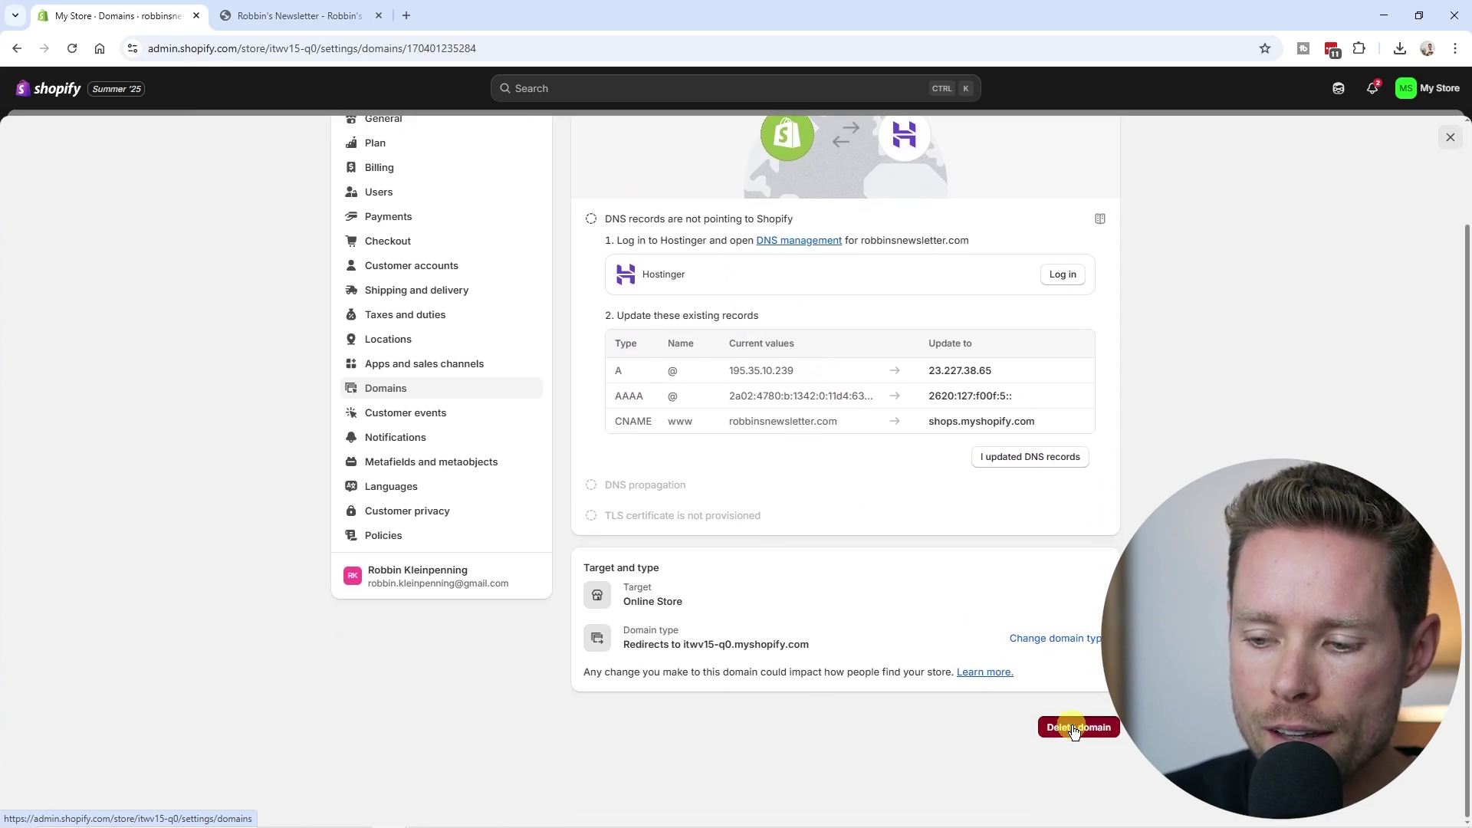
pyautogui.click(1075, 728)
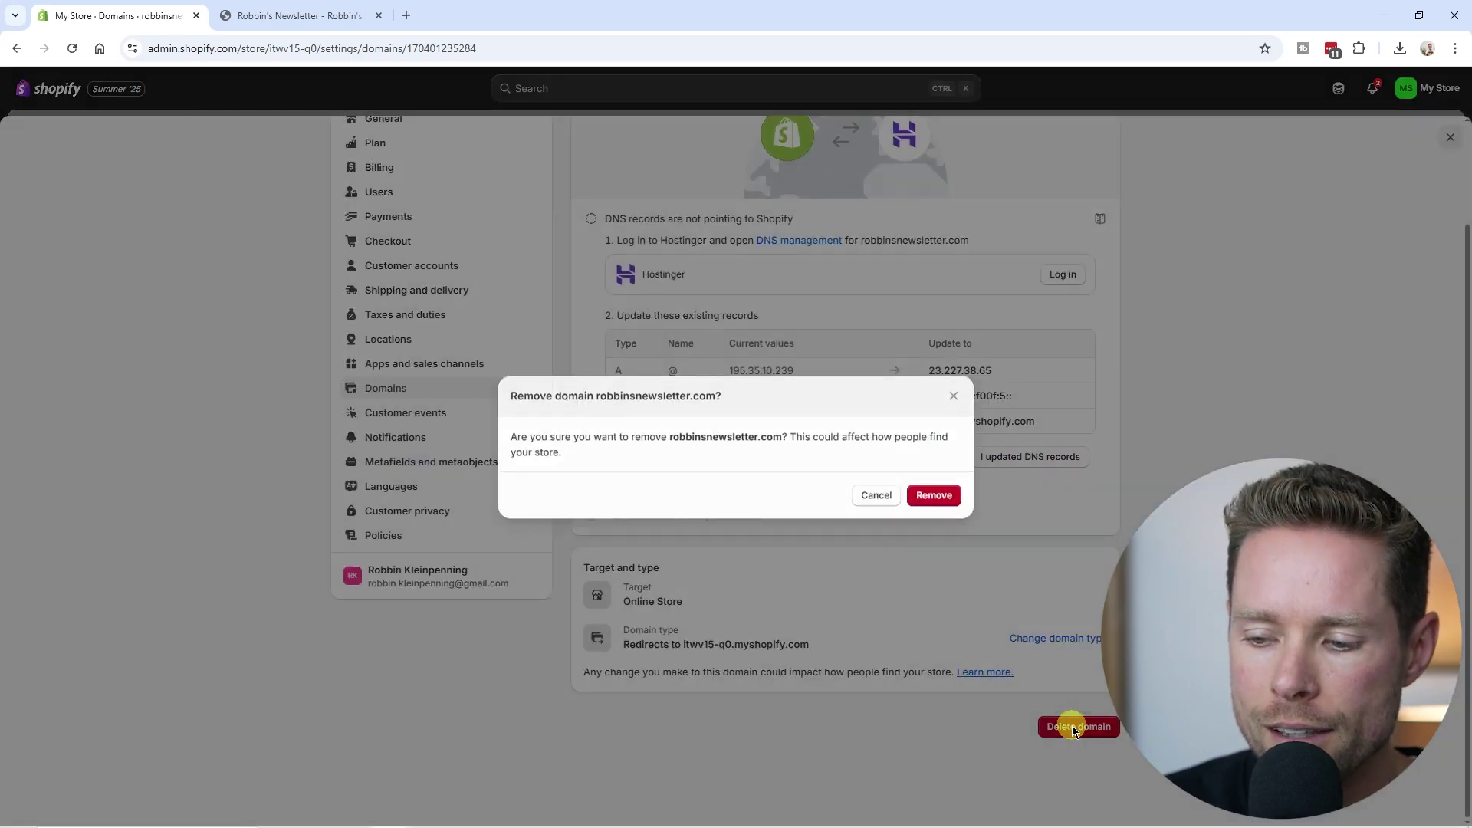
pyautogui.click(941, 500)
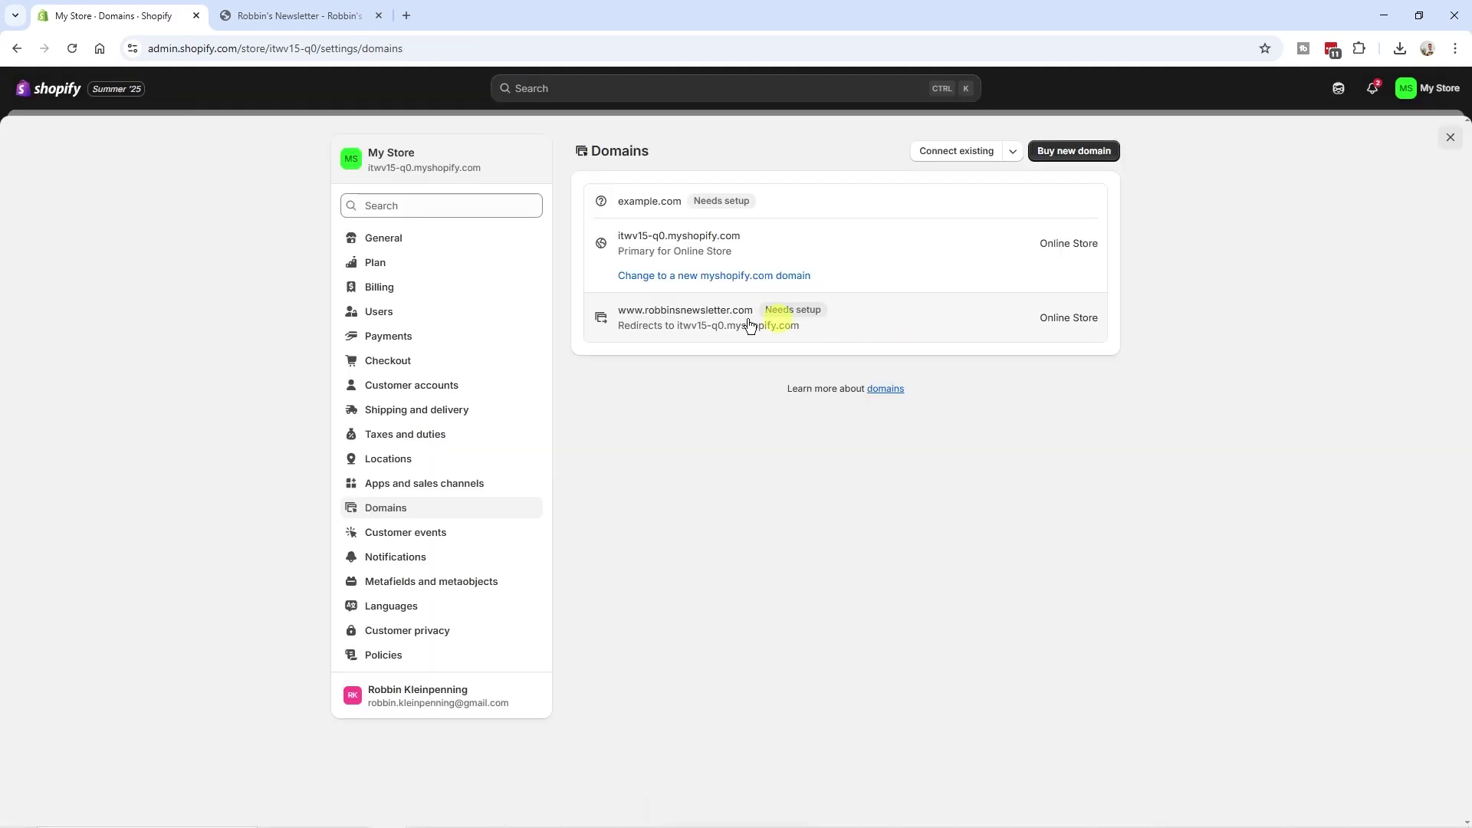
pyautogui.click(905, 323)
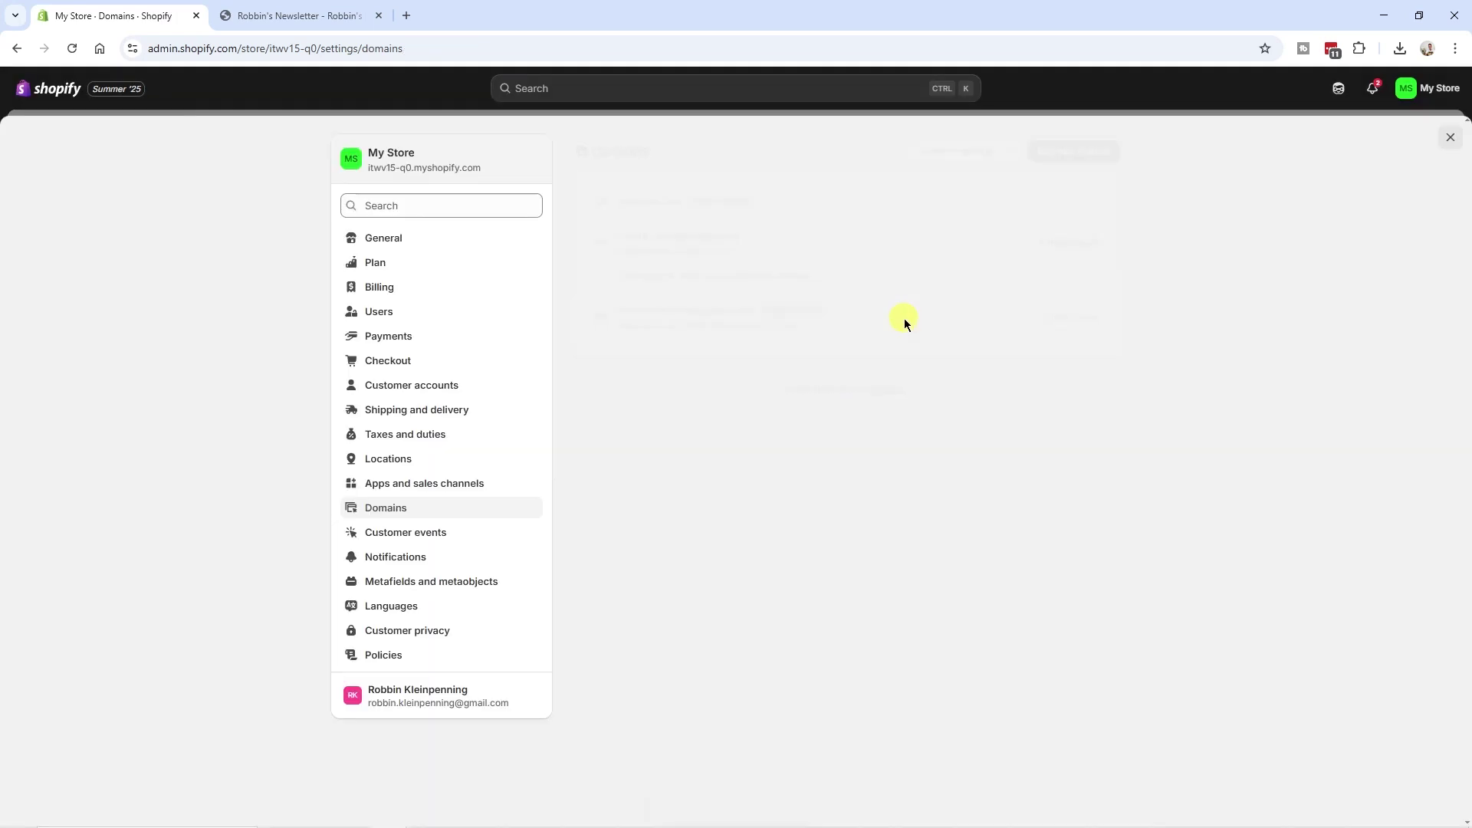
pyautogui.scroll(-5, 1073, 613)
# Step: Remove the www domain and connect store.robbinsnewsletter.com, noting the required CNAME record
pyautogui.click(1081, 727)
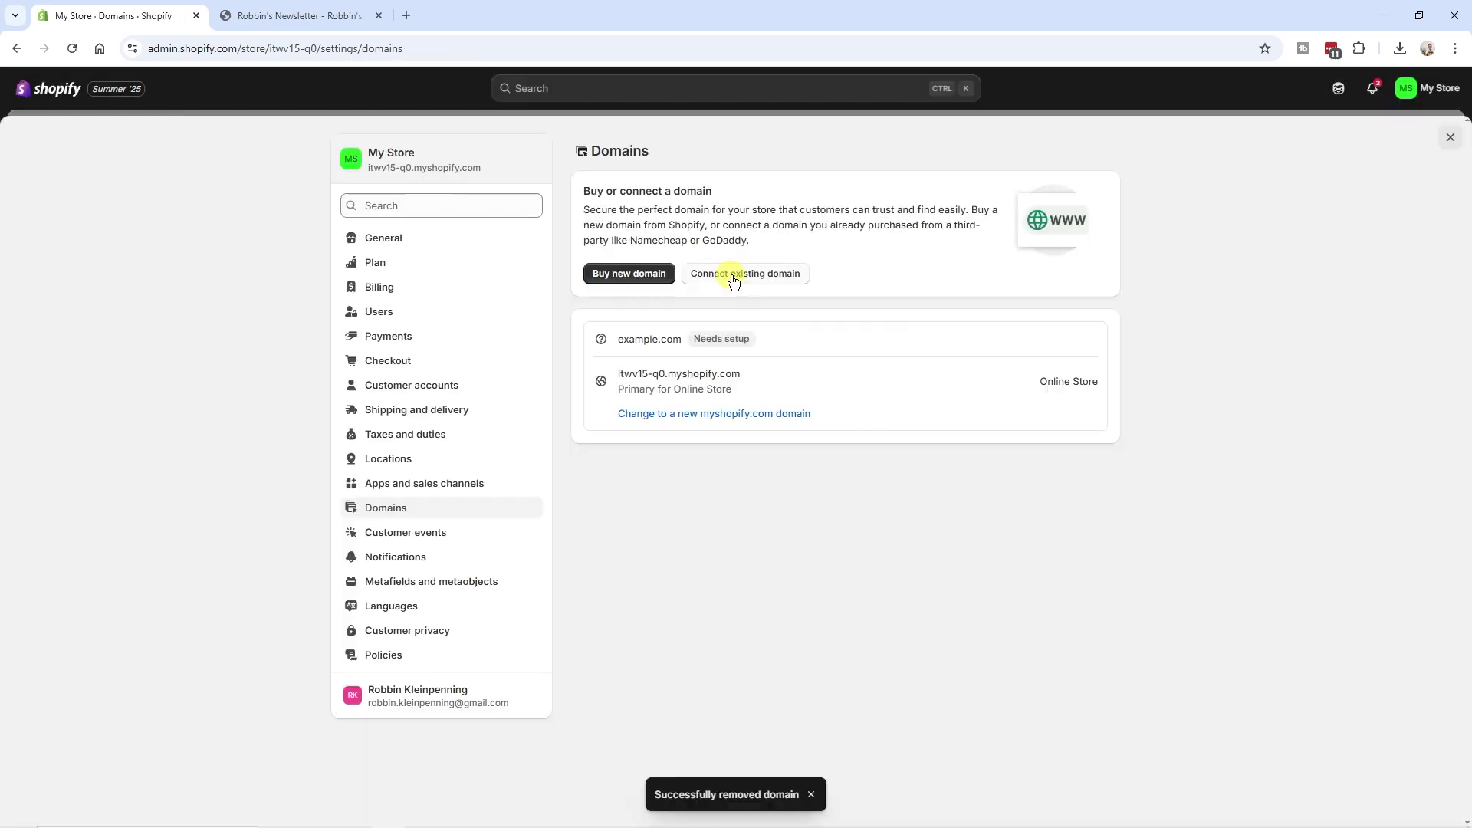
pyautogui.click(777, 276)
pyautogui.write('store.robbinsnewsletter.com')
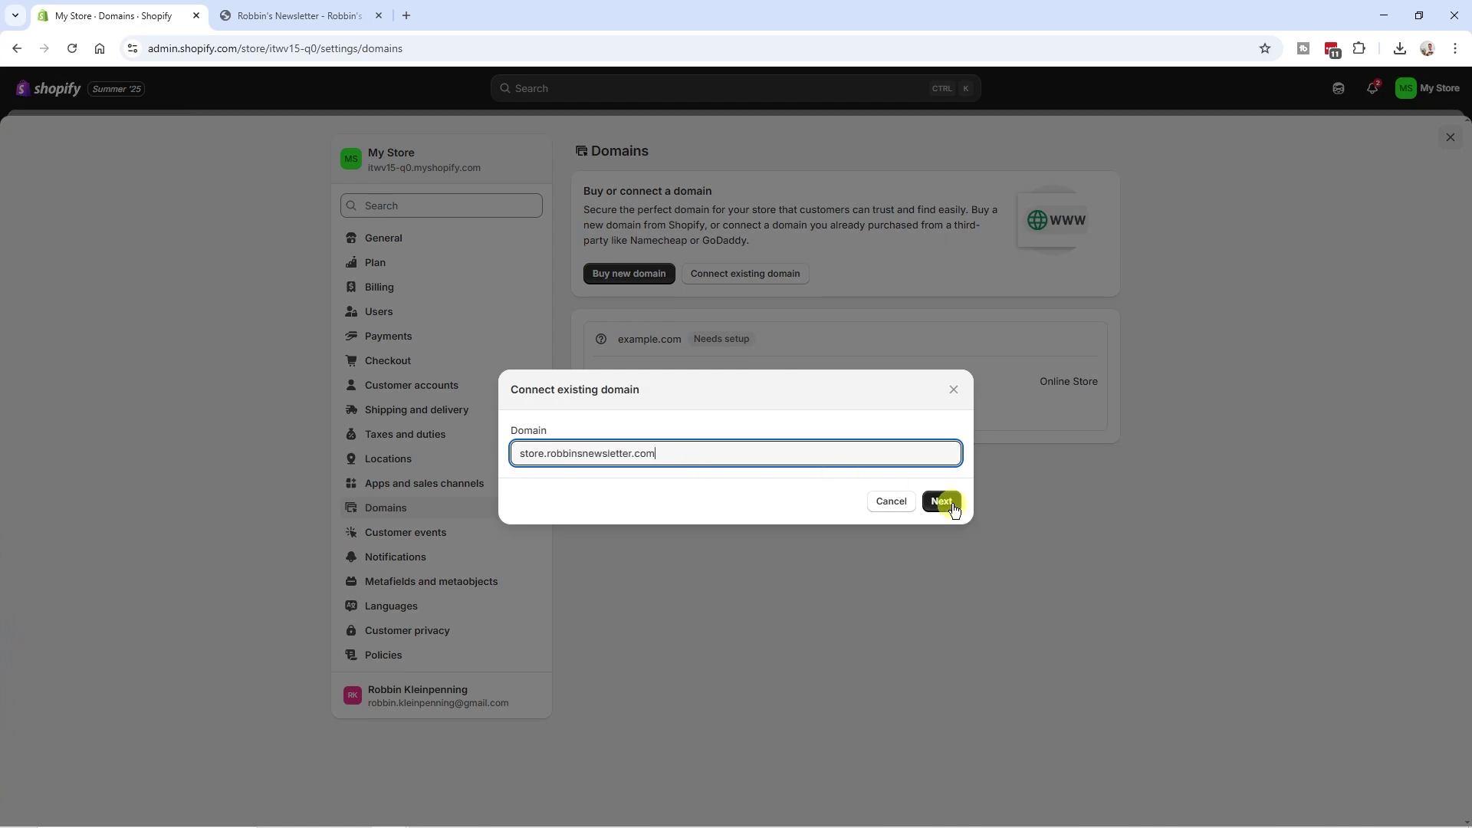
pyautogui.click(942, 502)
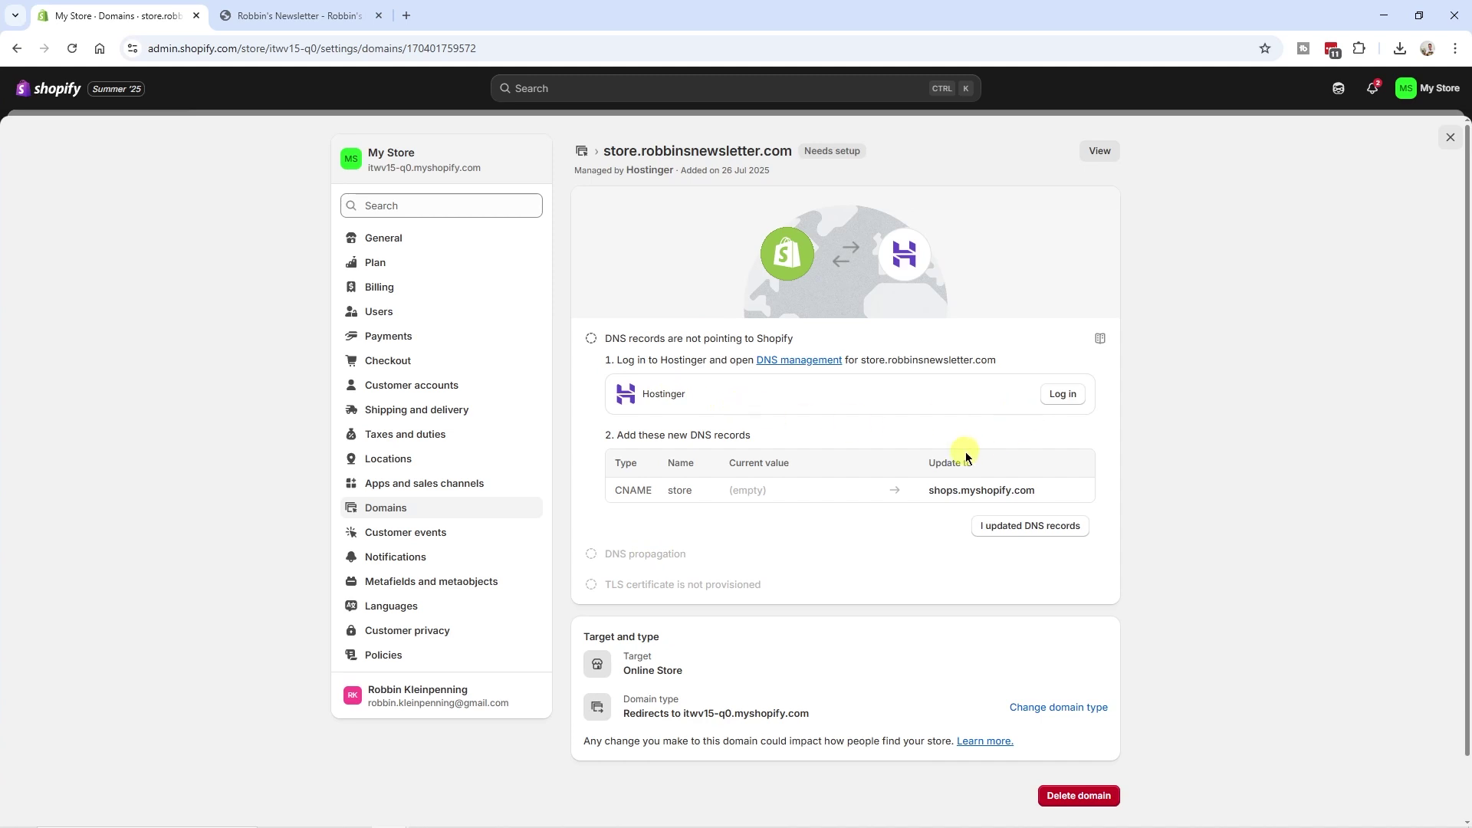
pyautogui.moveTo(630, 435); pyautogui.dragTo(753, 437)
pyautogui.moveTo(616, 490); pyautogui.dragTo(650, 489)
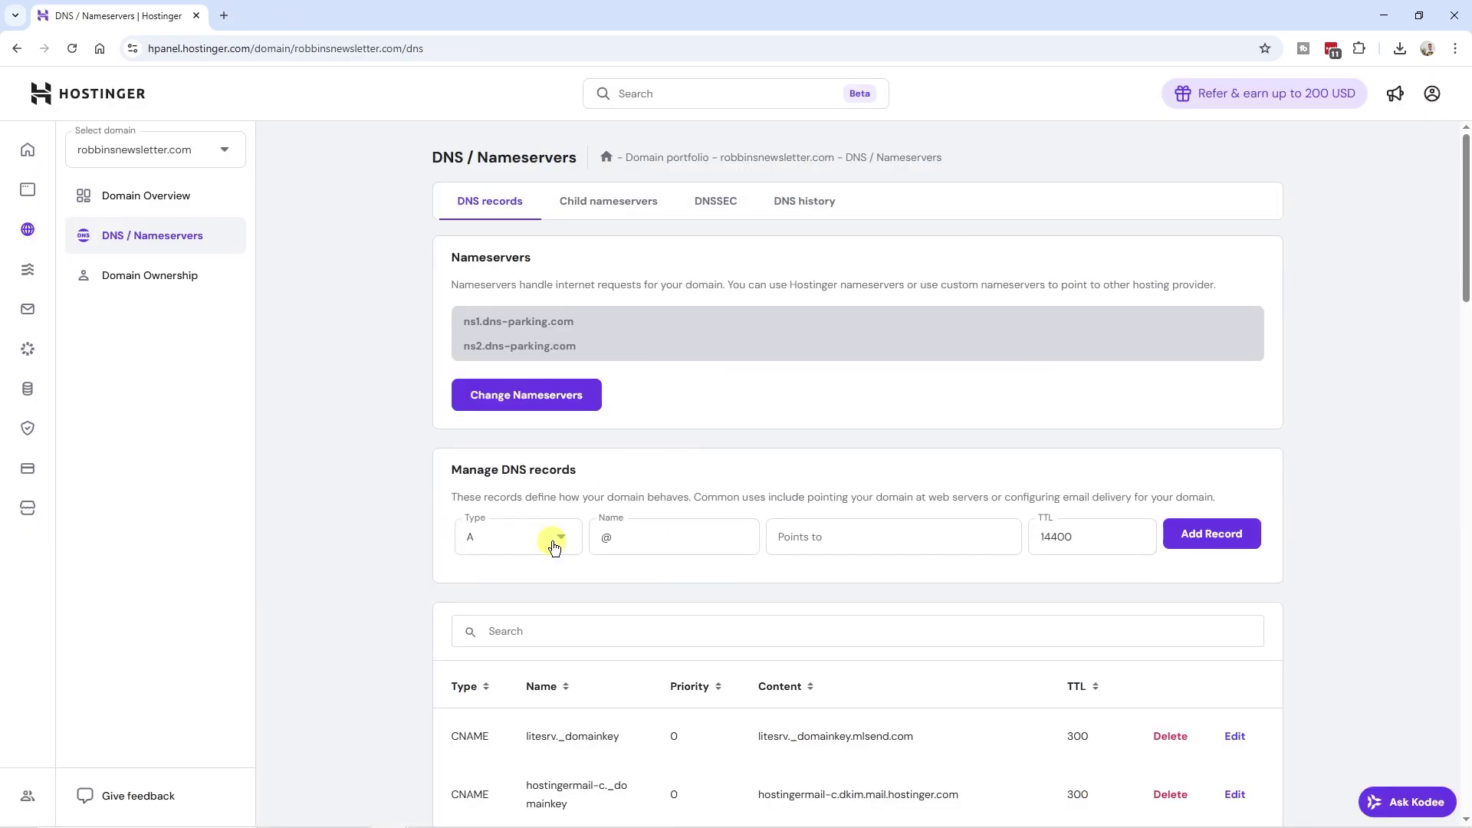
# Step: Add a Hostinger CNAME record with name 'store' and target 'shops.myshopify.com'
pyautogui.click(552, 547)
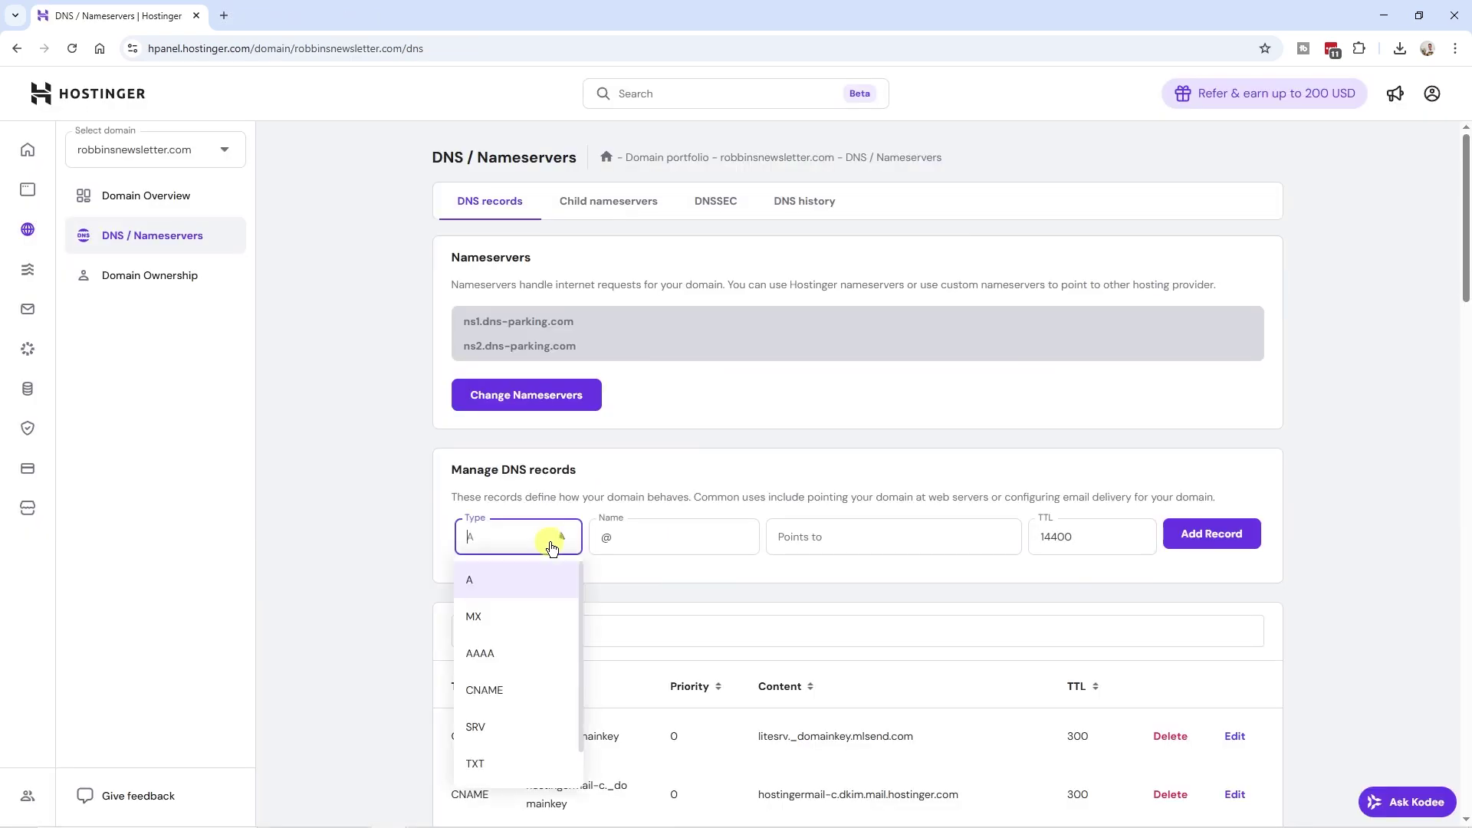
pyautogui.click(513, 690)
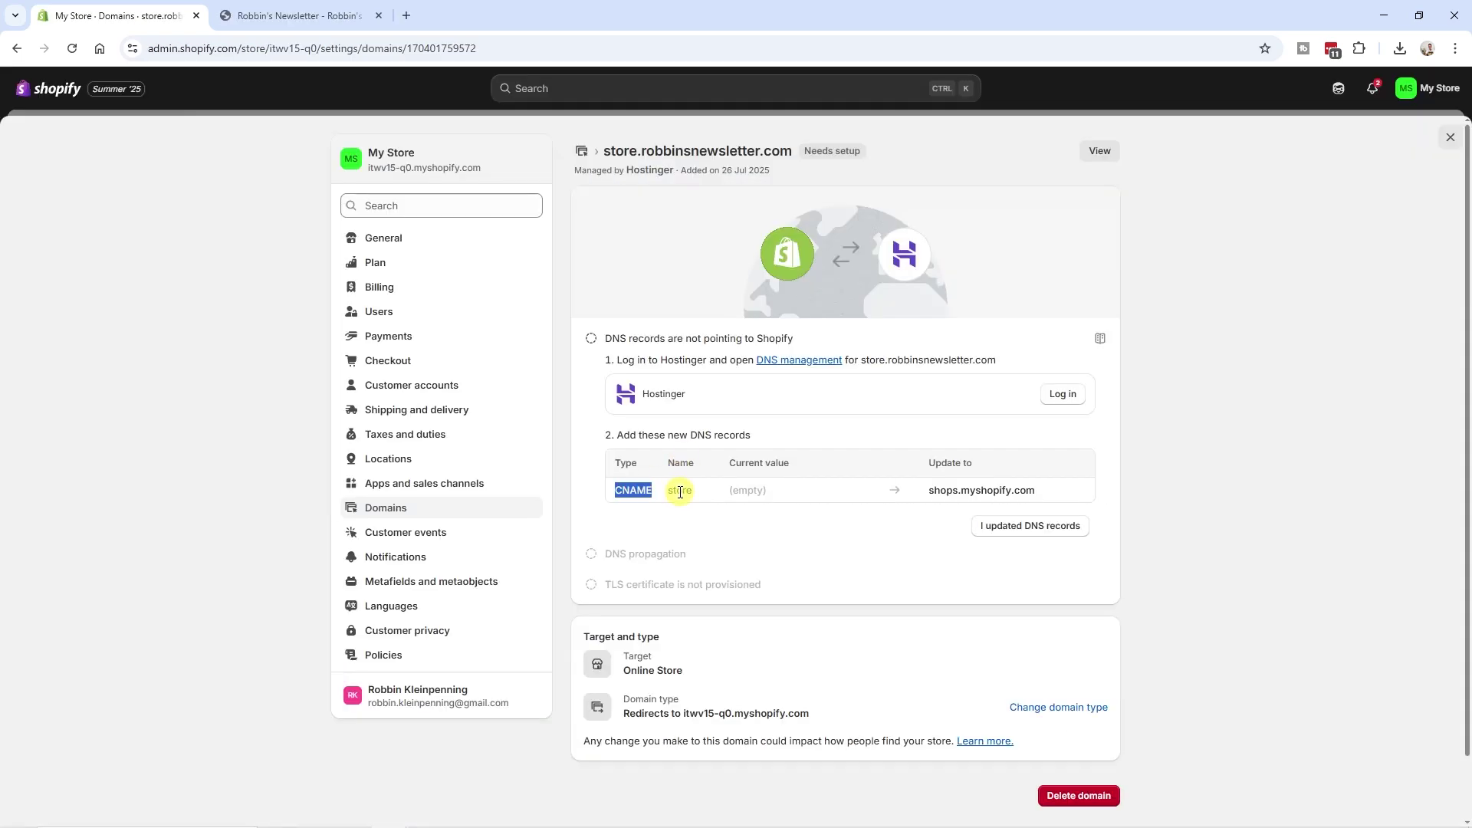
pyautogui.doubleClick(681, 503)
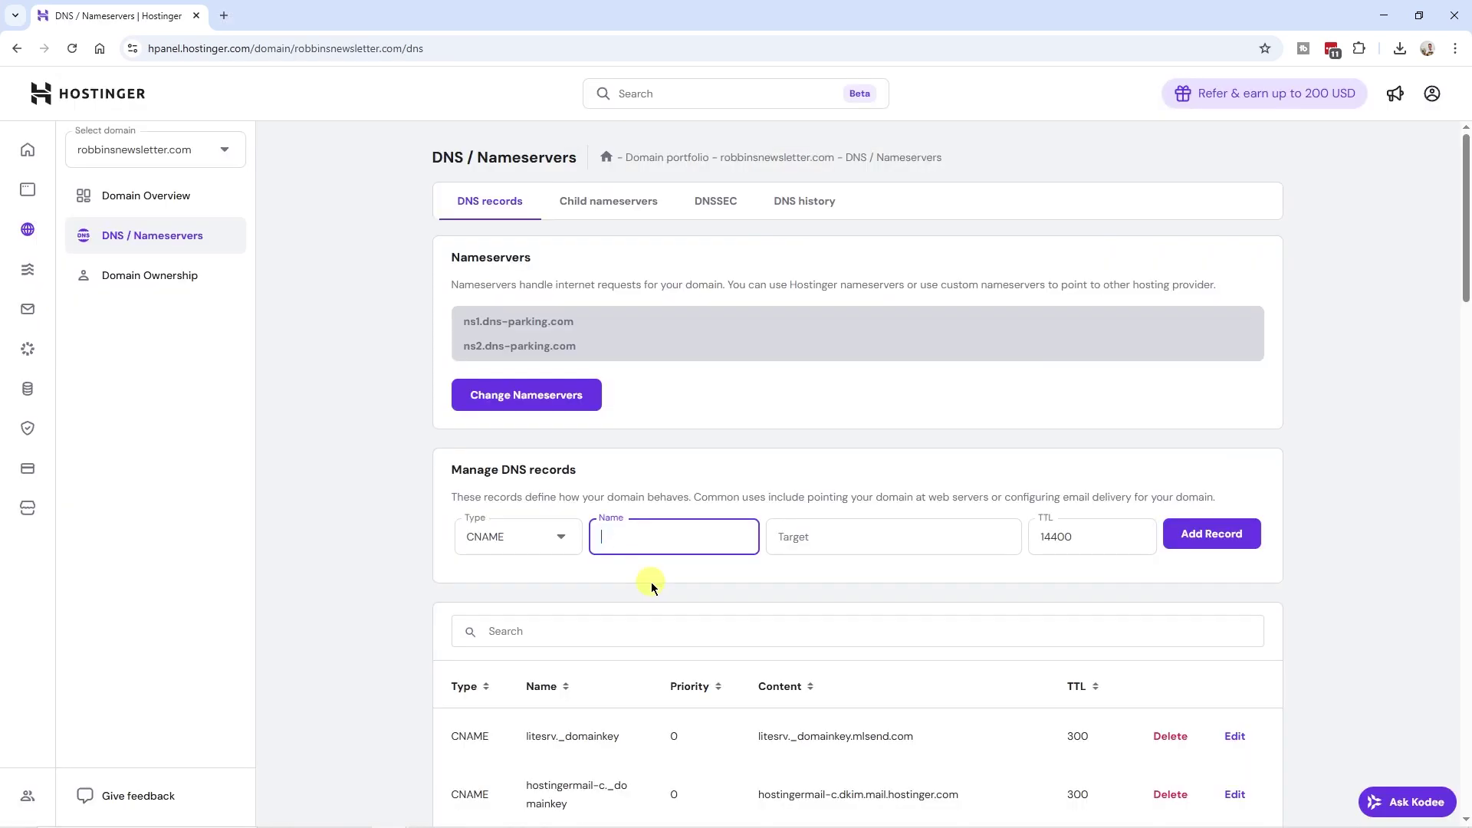
pyautogui.write('store')
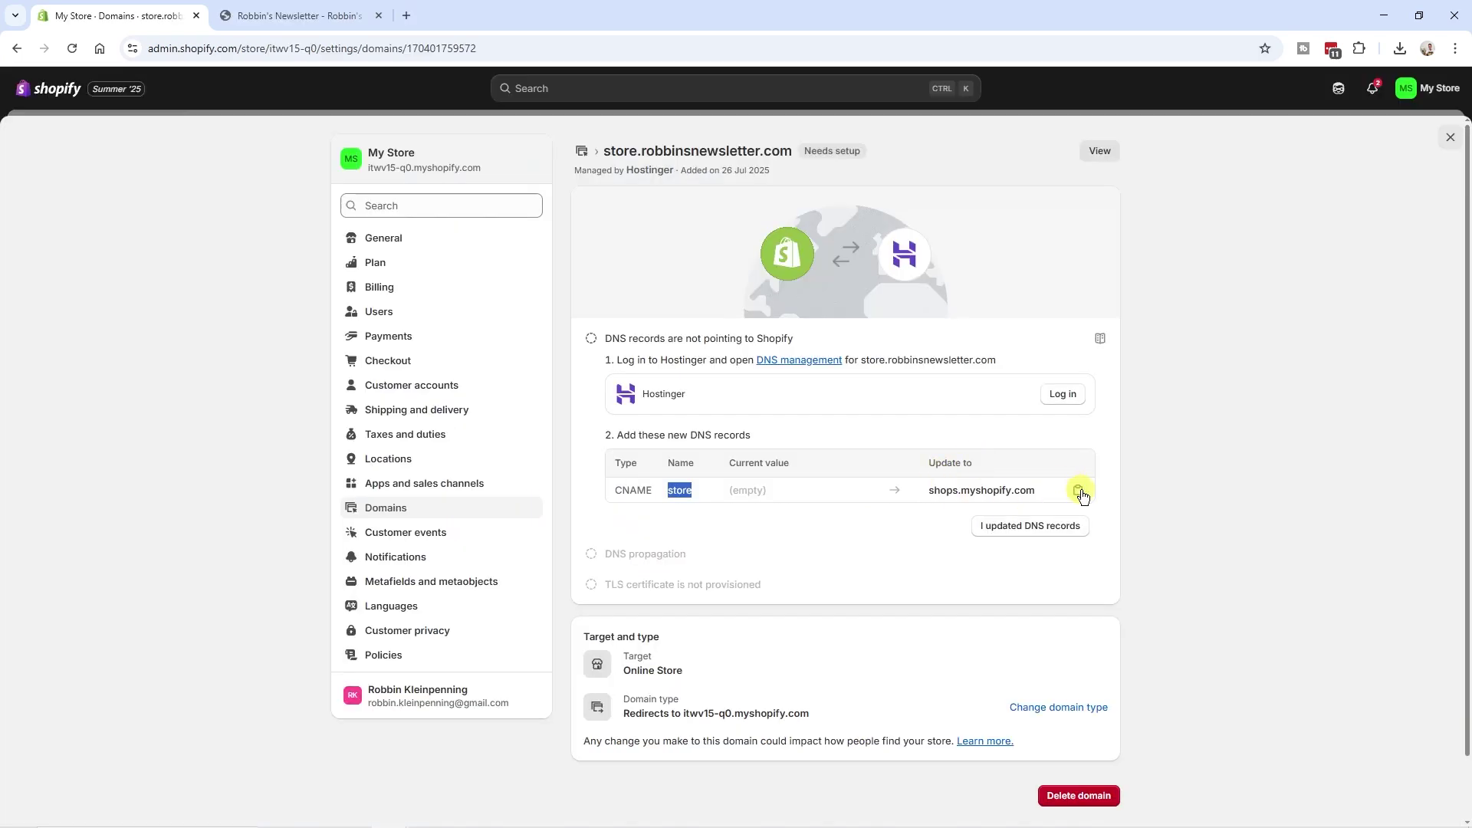
pyautogui.click(1080, 491)
pyautogui.hotkey('ctrl', 'v')
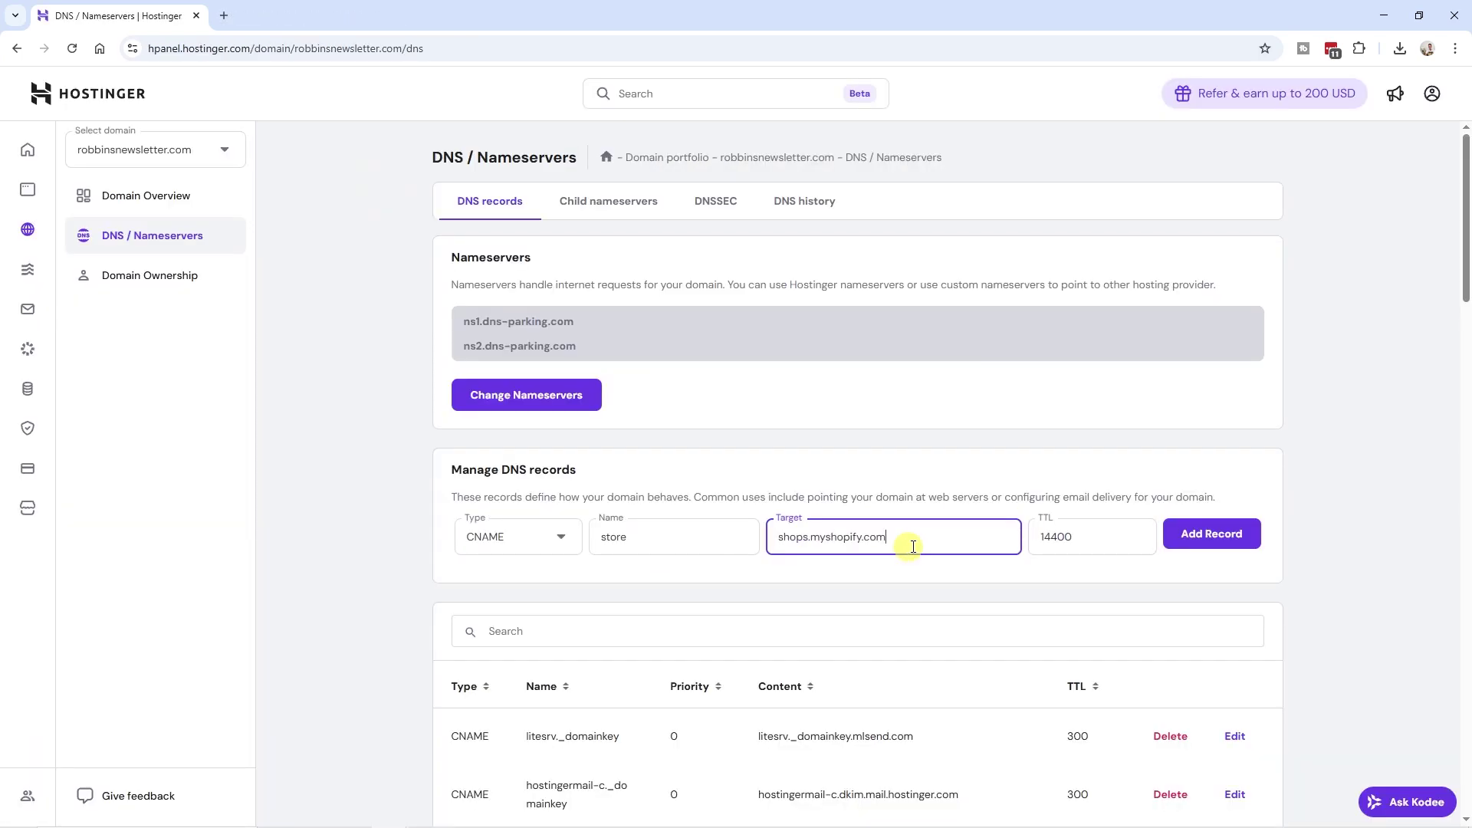
pyautogui.click(1234, 537)
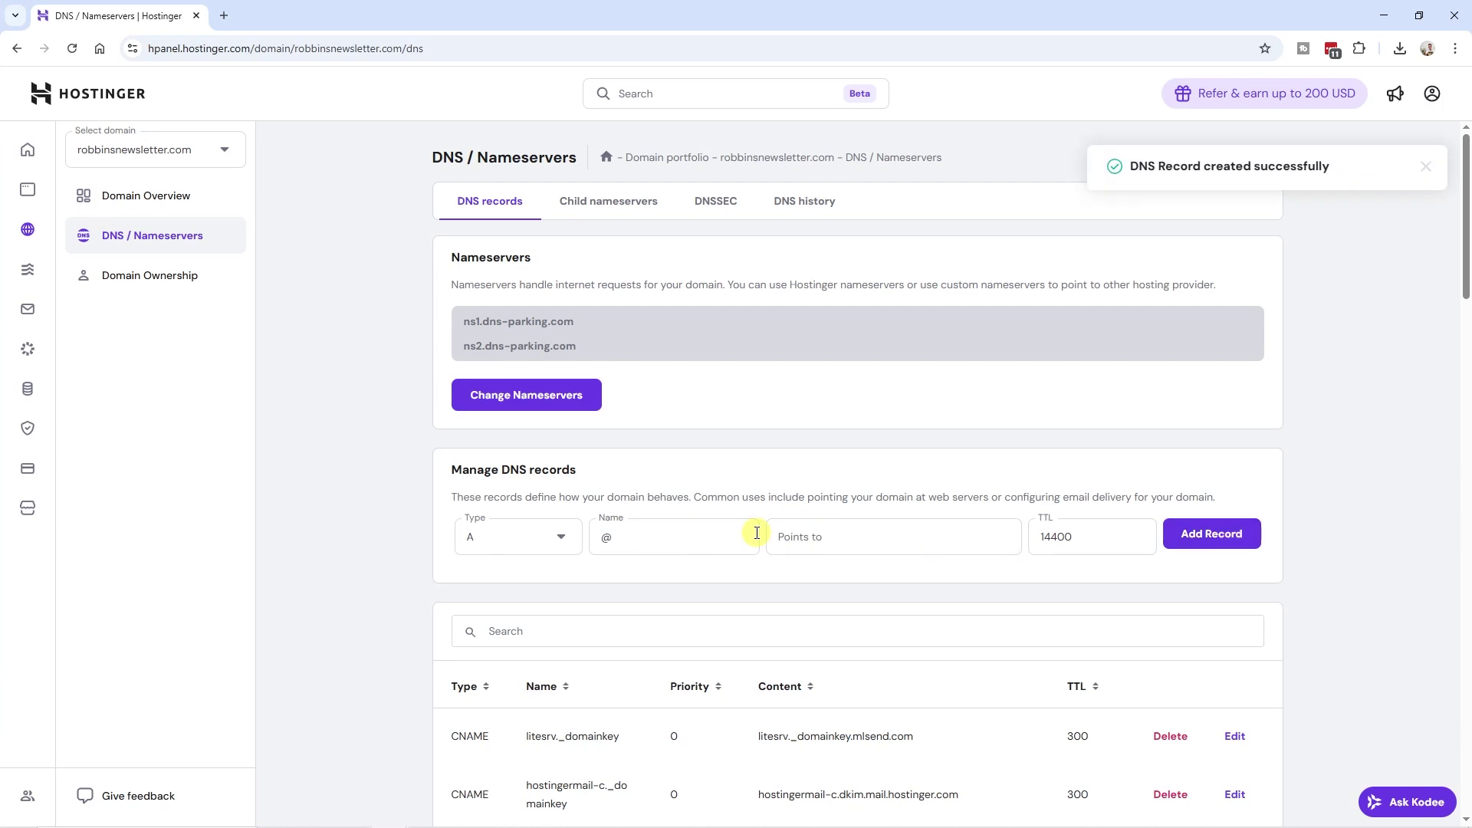
pyautogui.moveTo(1133, 167); pyautogui.dragTo(1327, 169)
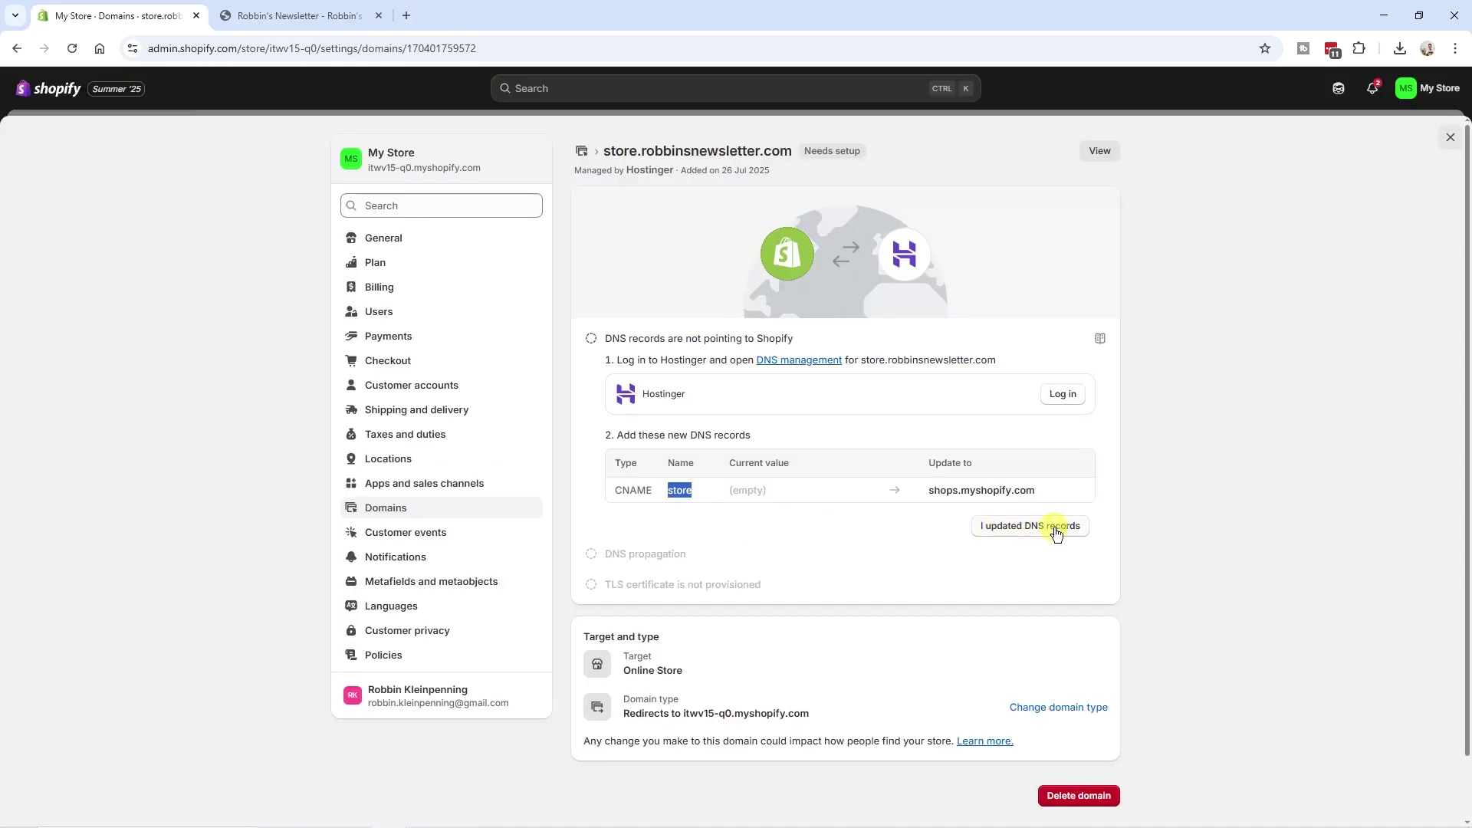
# Step: Verify that store.robbinsnewsletter.com's DNS records now point to Shopify and see its live regions
pyautogui.click(1057, 529)
pyautogui.moveTo(607, 339); pyautogui.dragTo(776, 344)
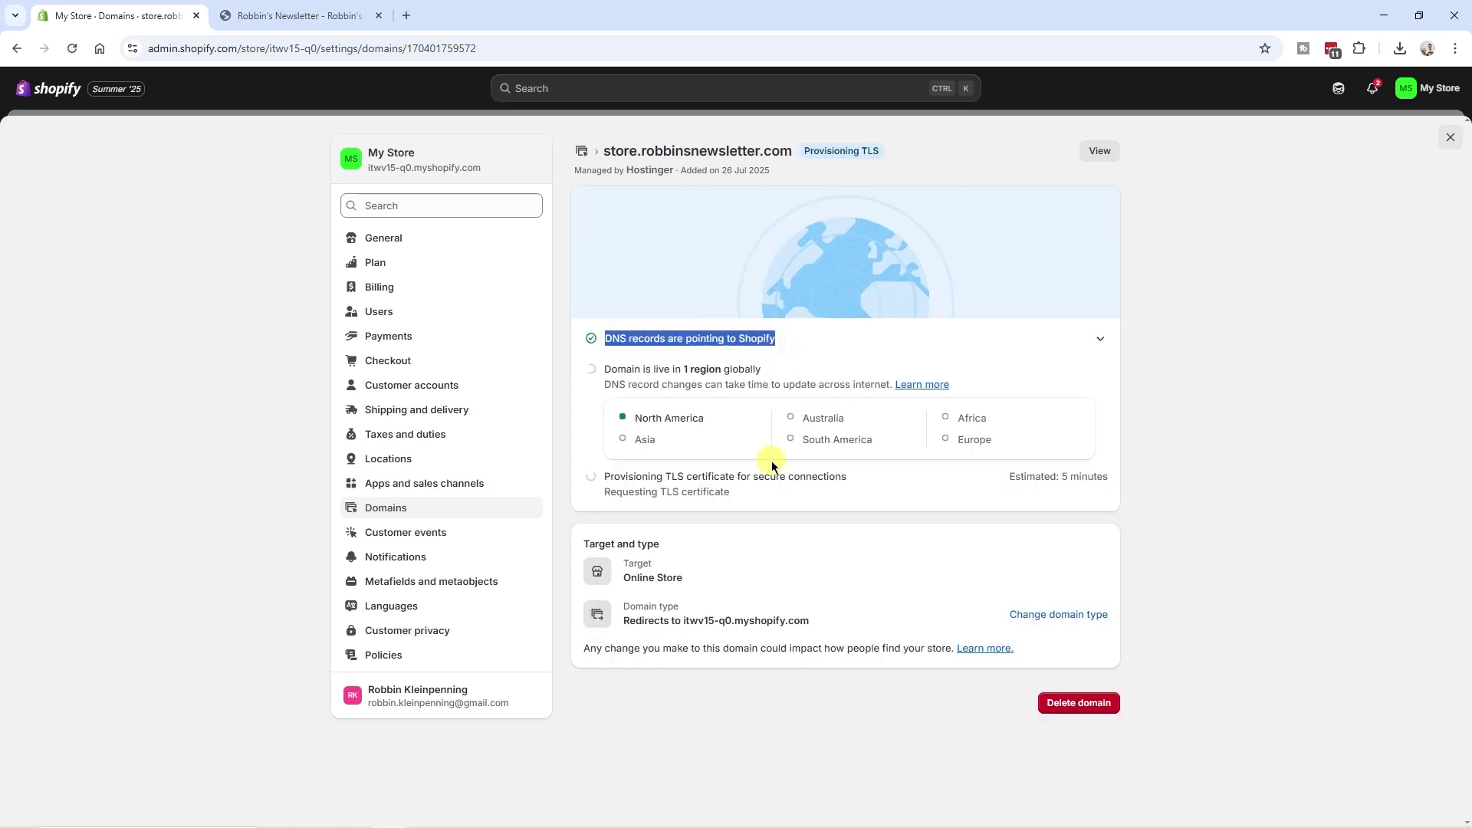
pyautogui.moveTo(605, 369); pyautogui.dragTo(802, 375)
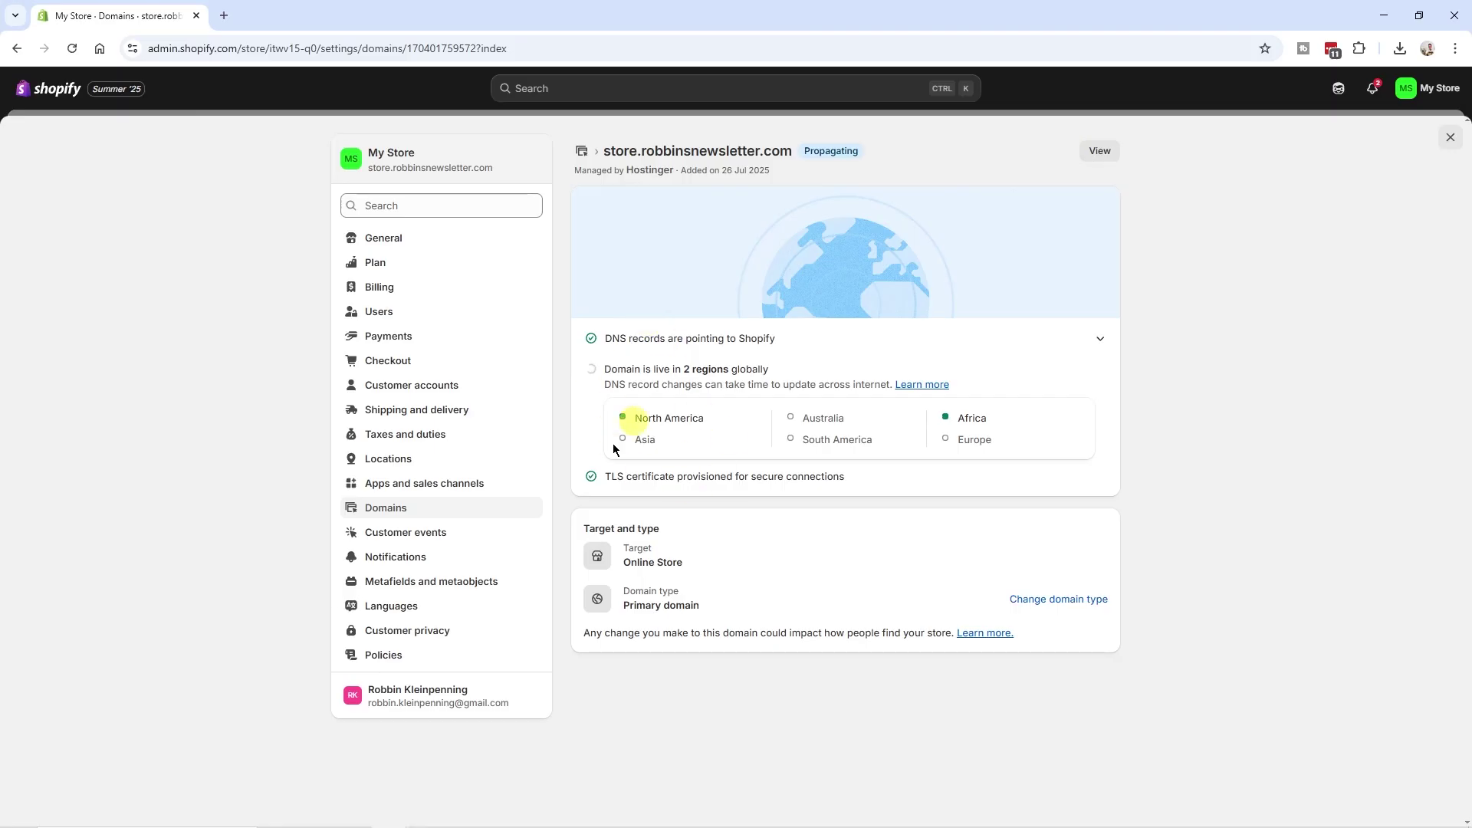
# Step: View the live storefront at store.robbinsnewsletter.com, then return to the Domains list
pyautogui.click(1091, 167)
pyautogui.click(322, 50)
pyautogui.moveTo(321, 47); pyautogui.dragTo(121, 48)
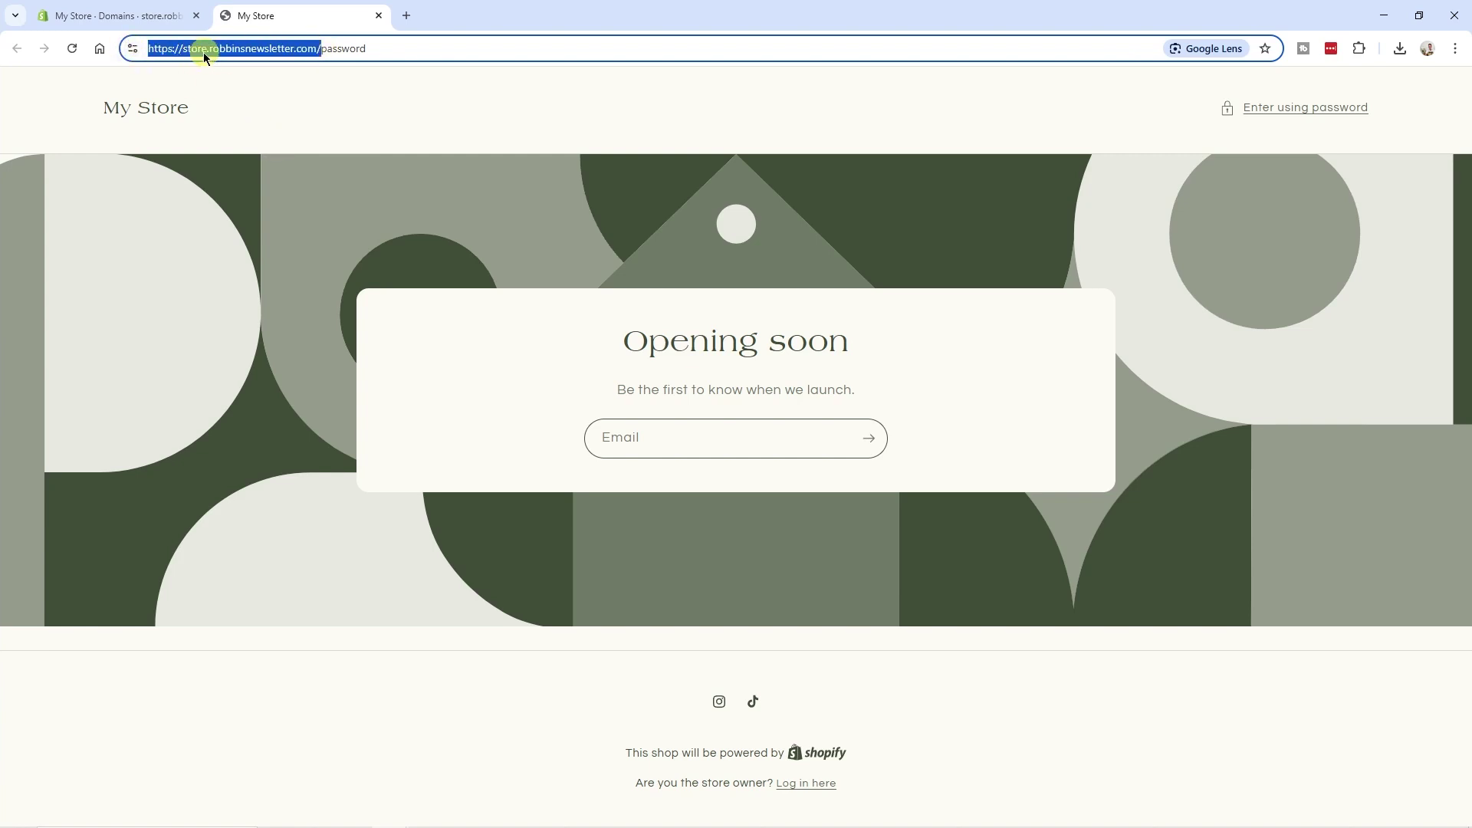
pyautogui.click(149, 16)
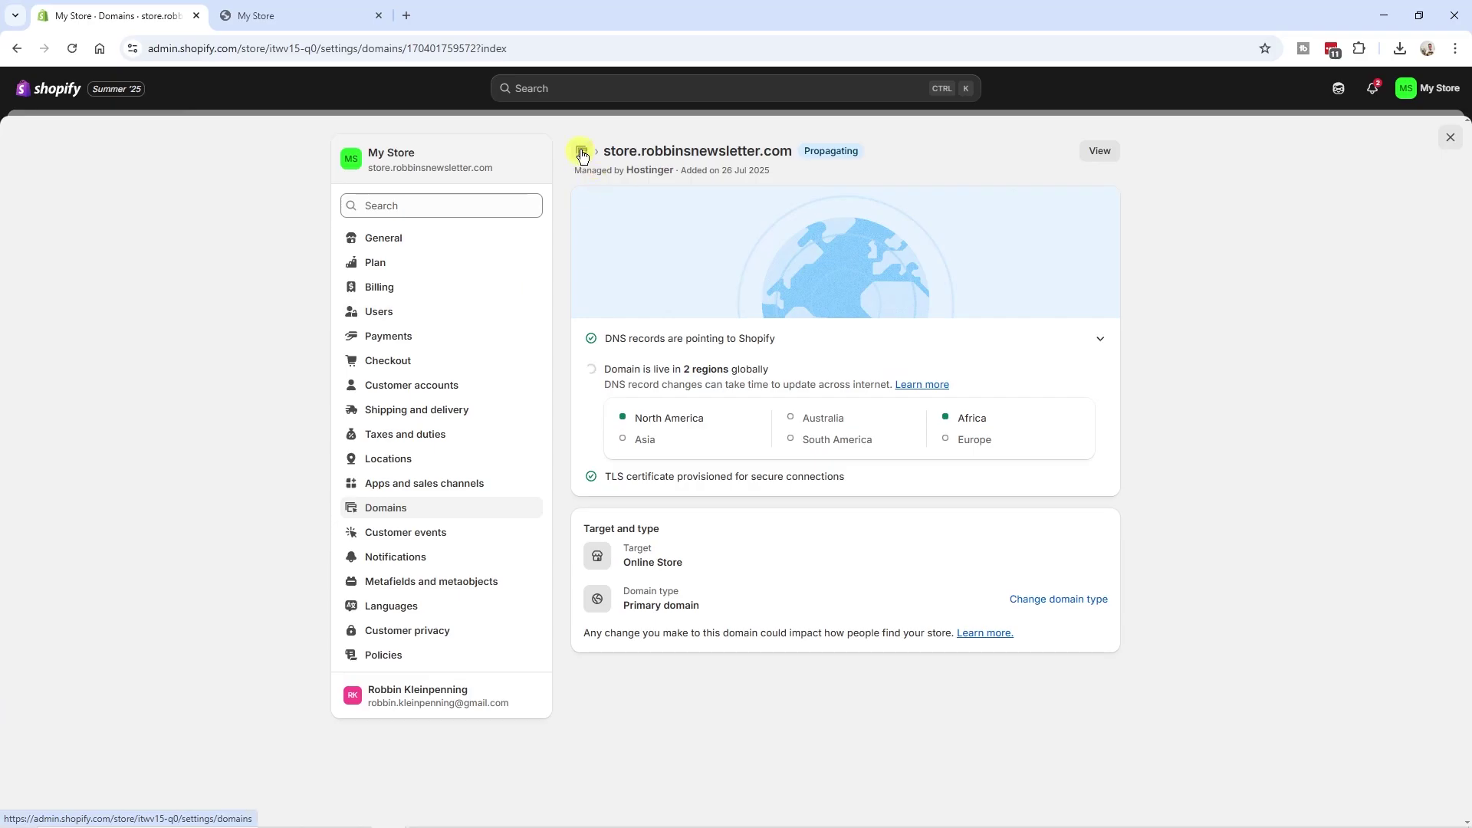
pyautogui.click(583, 151)
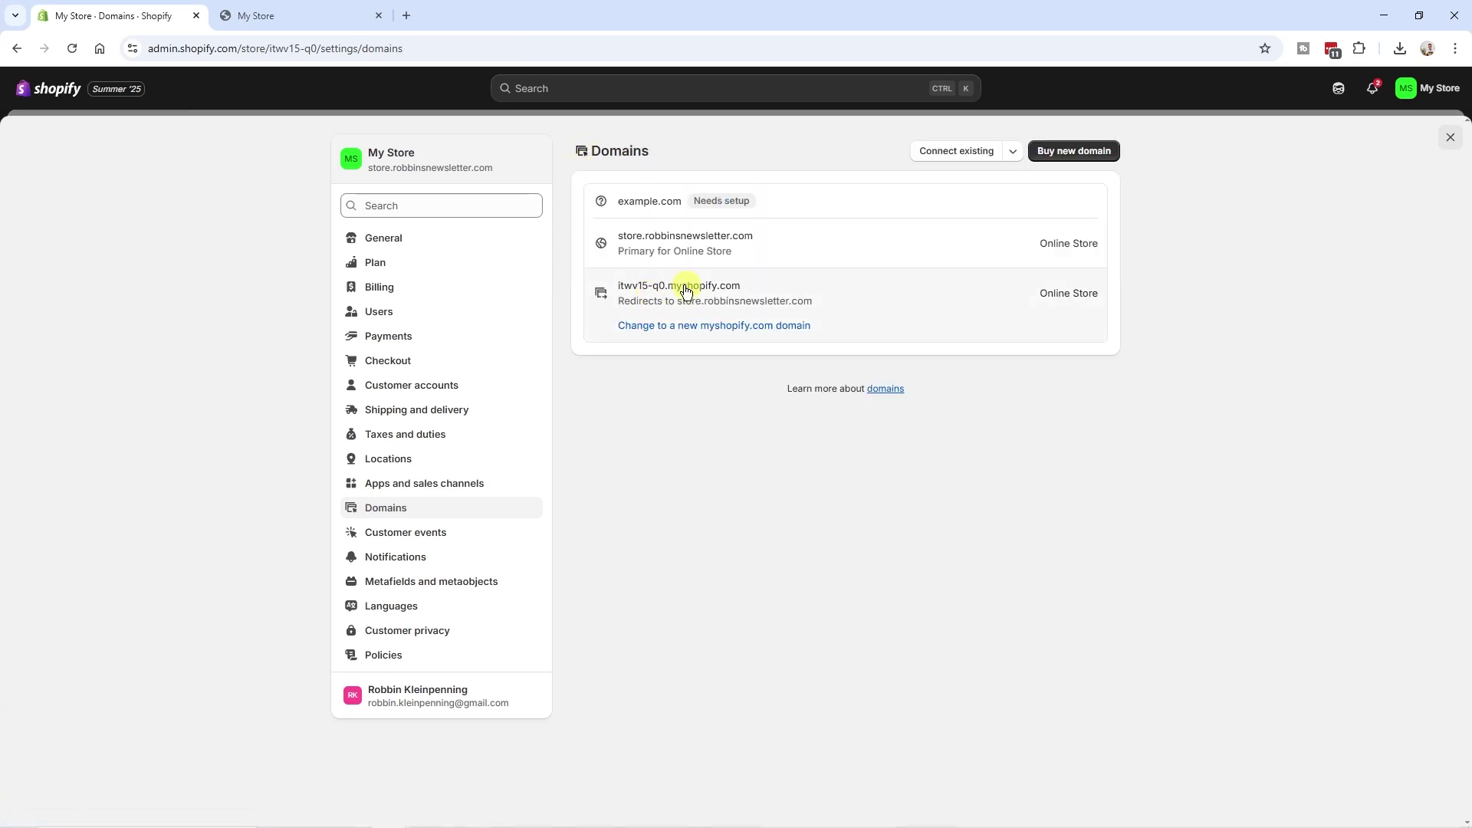
# Step: Note the itwv15-q0.myshopify.com domain and try loading shop.robbinsnewsletter.com in the storefront tab
pyautogui.click(769, 298)
pyautogui.moveTo(604, 149); pyautogui.dragTo(775, 150)
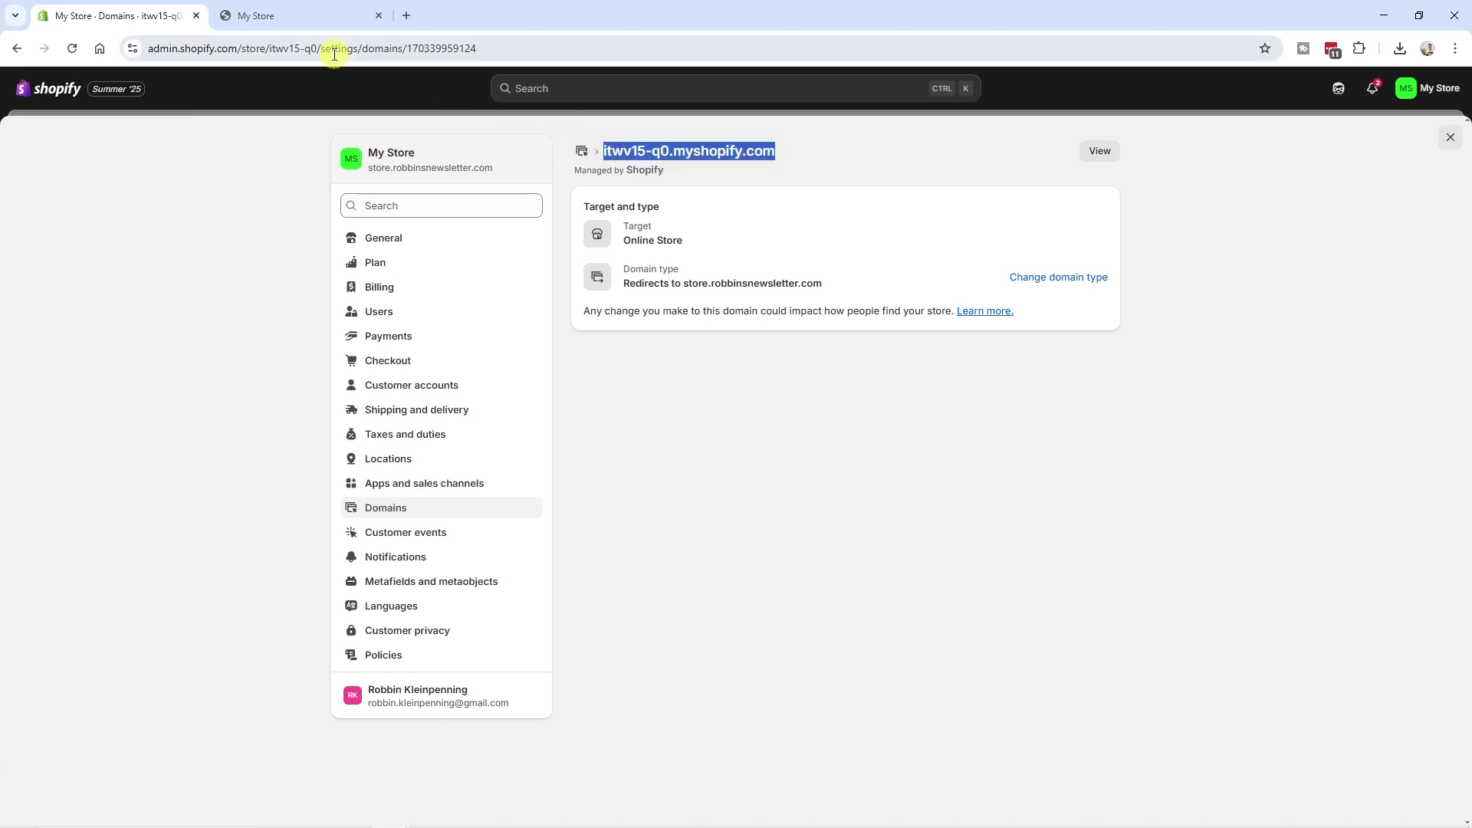
pyautogui.click(316, 17)
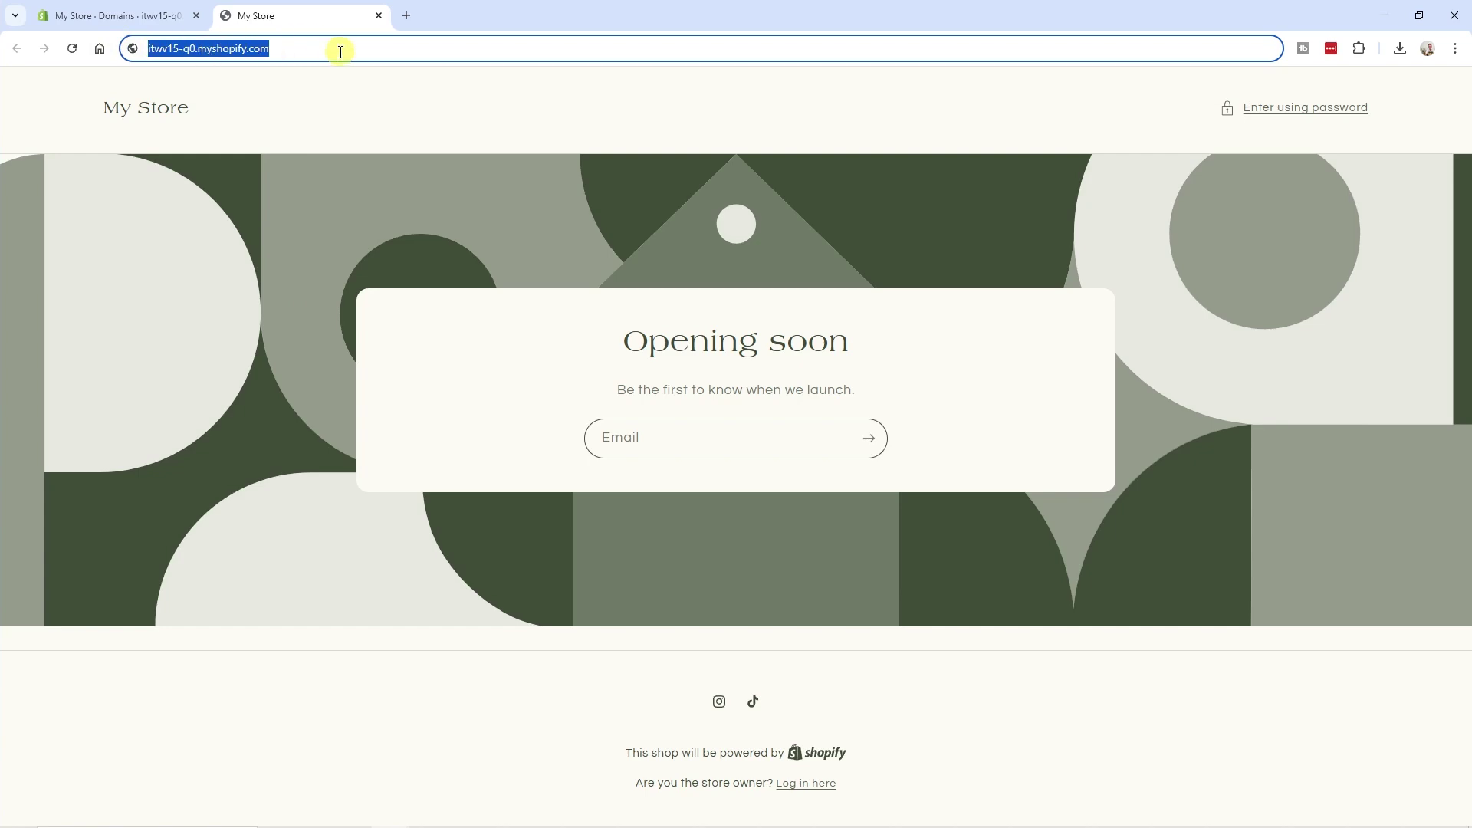
pyautogui.write('https://shop.robbinsnewsletter.com')
pyautogui.press('Return')
pyautogui.moveTo(235, 48); pyautogui.dragTo(394, 46)
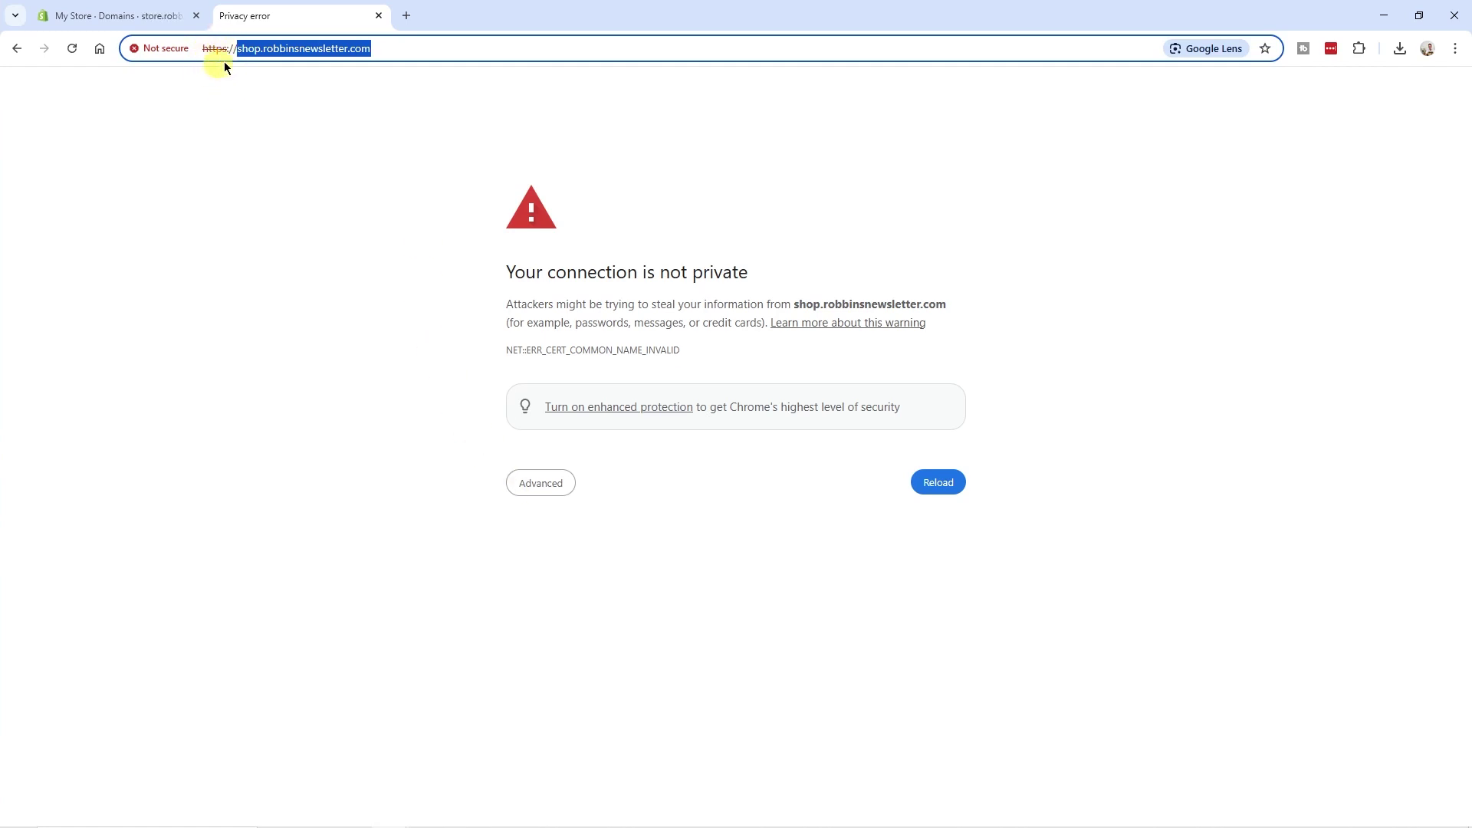
# Step: Load itwv15-q0.myshopify.com in a private window to confirm it redirects
pyautogui.hotkey('alt', 'Tab')
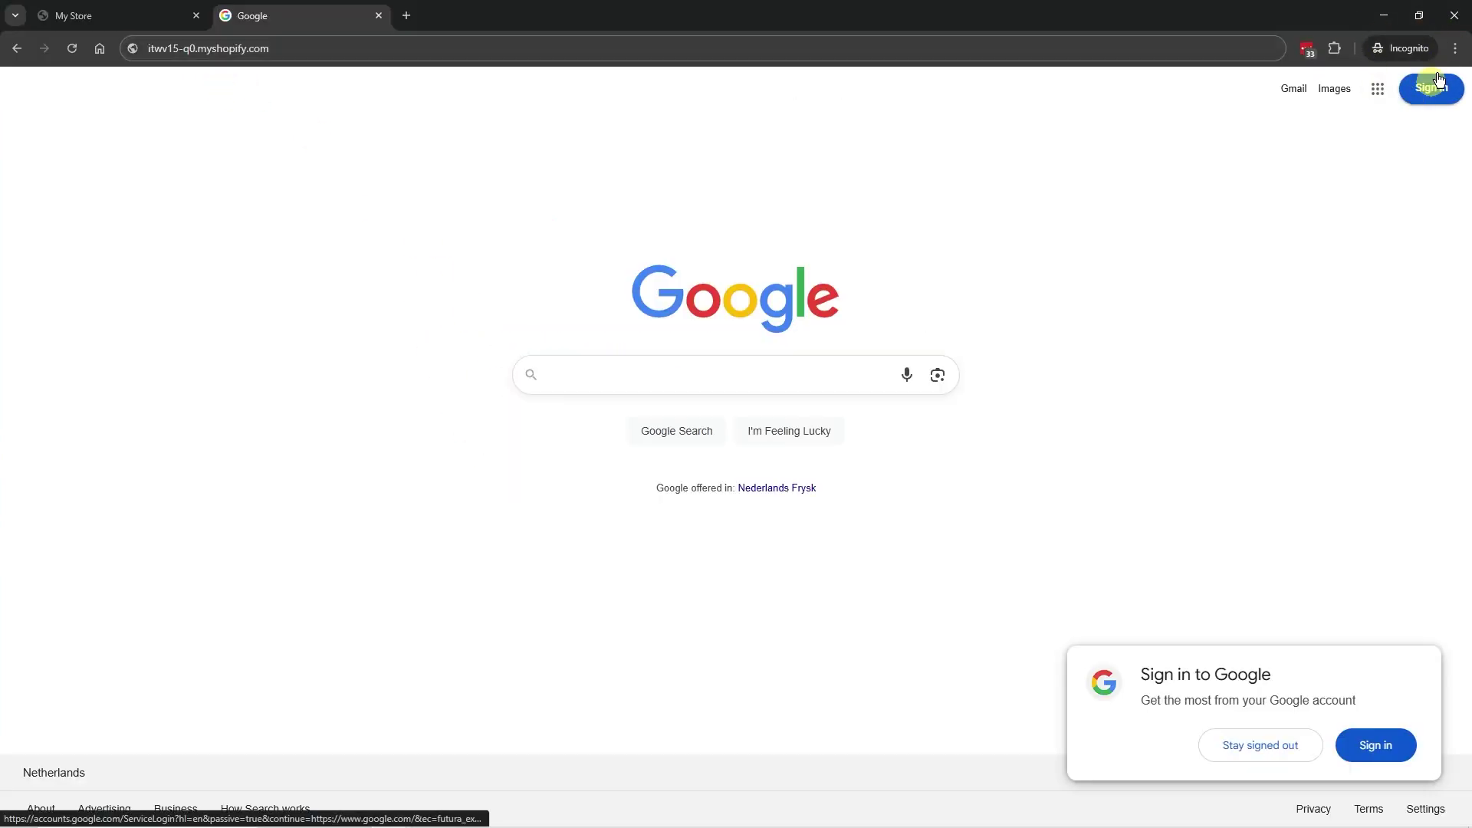
pyautogui.click(341, 42)
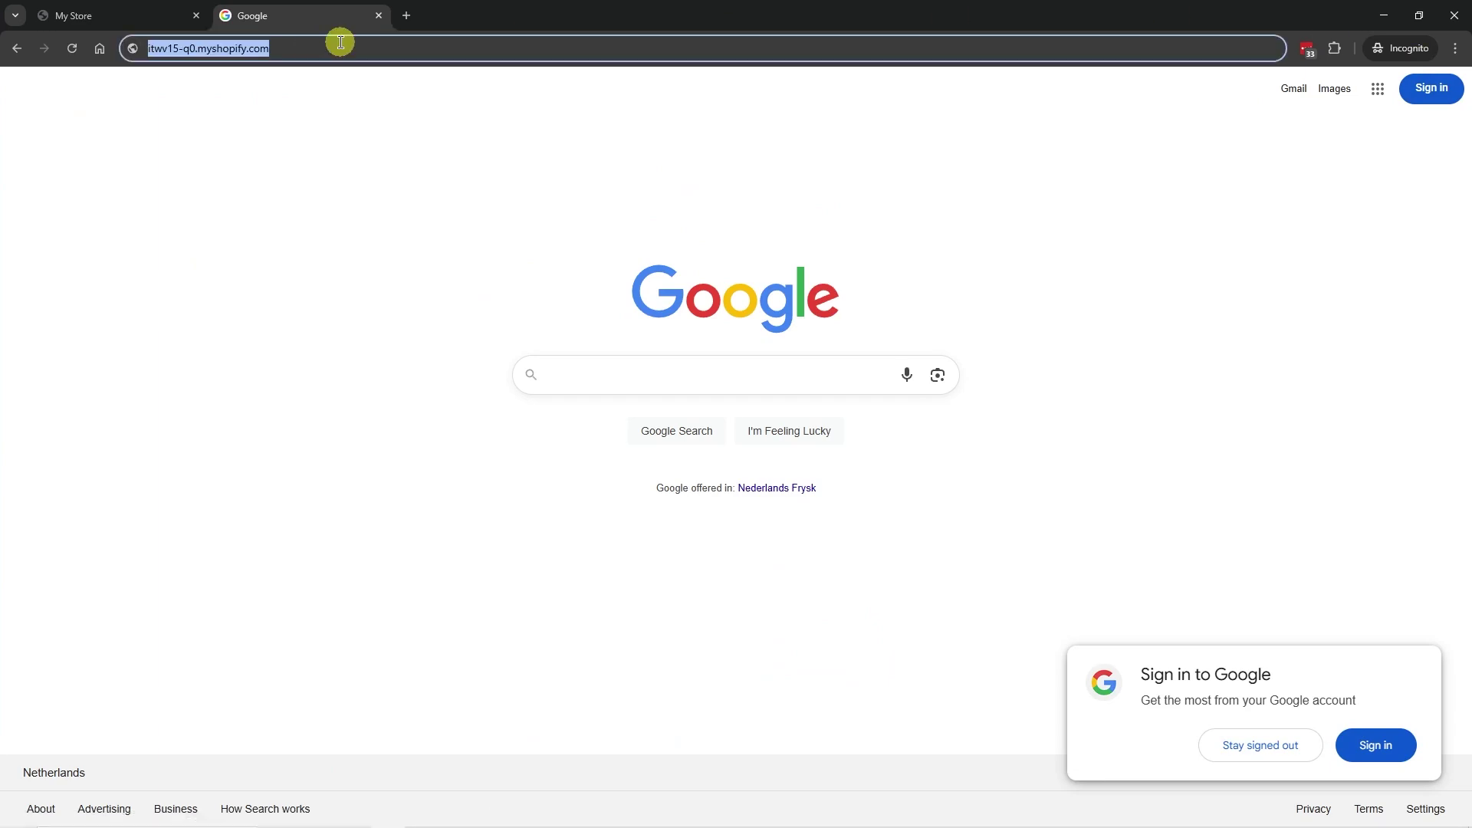
pyautogui.press('Return')
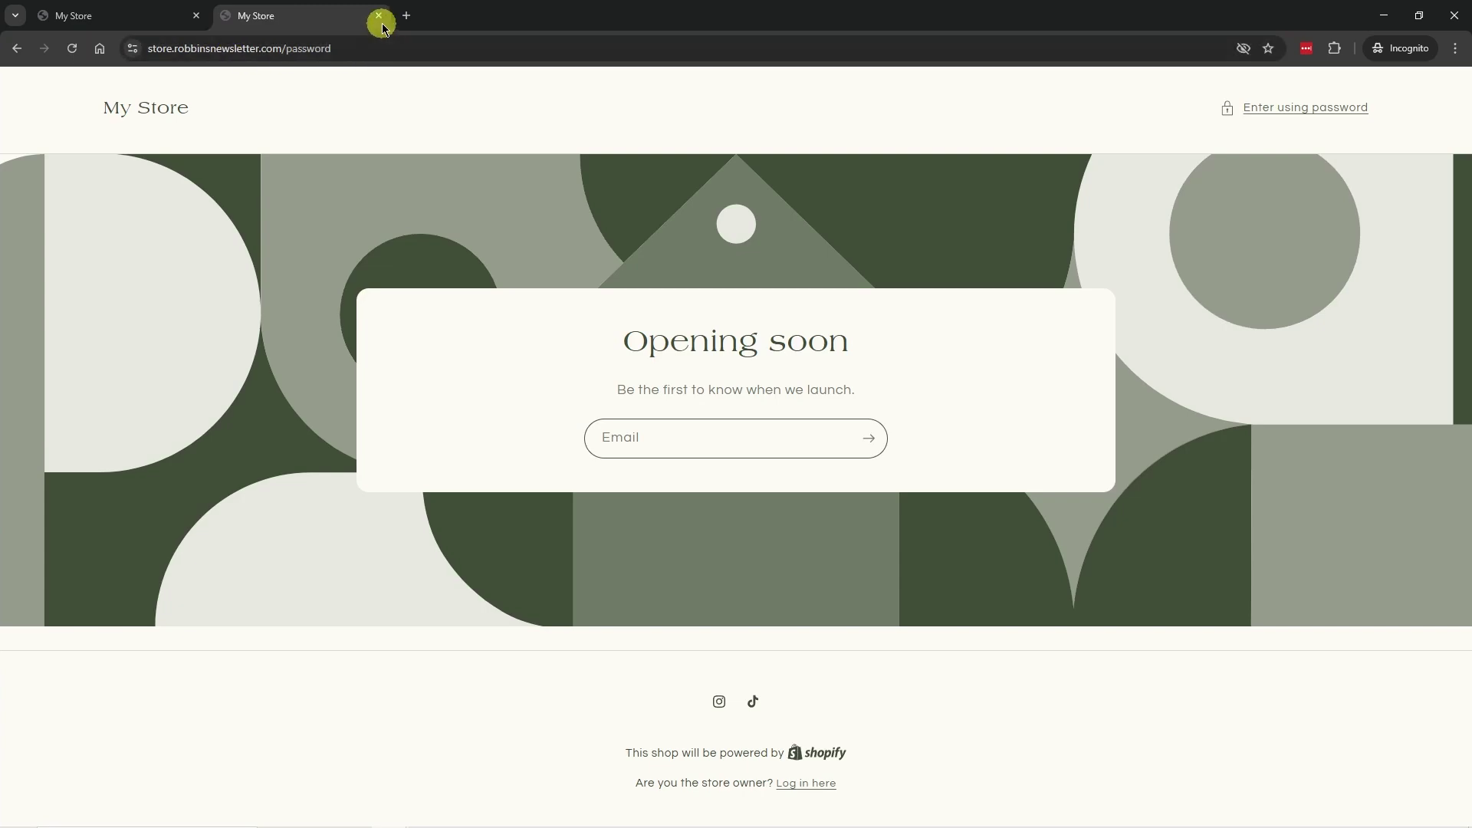
# Step: Close the private window and review the Notion FAQ on multiple and conflicting CNAME records
pyautogui.click(1453, 15)
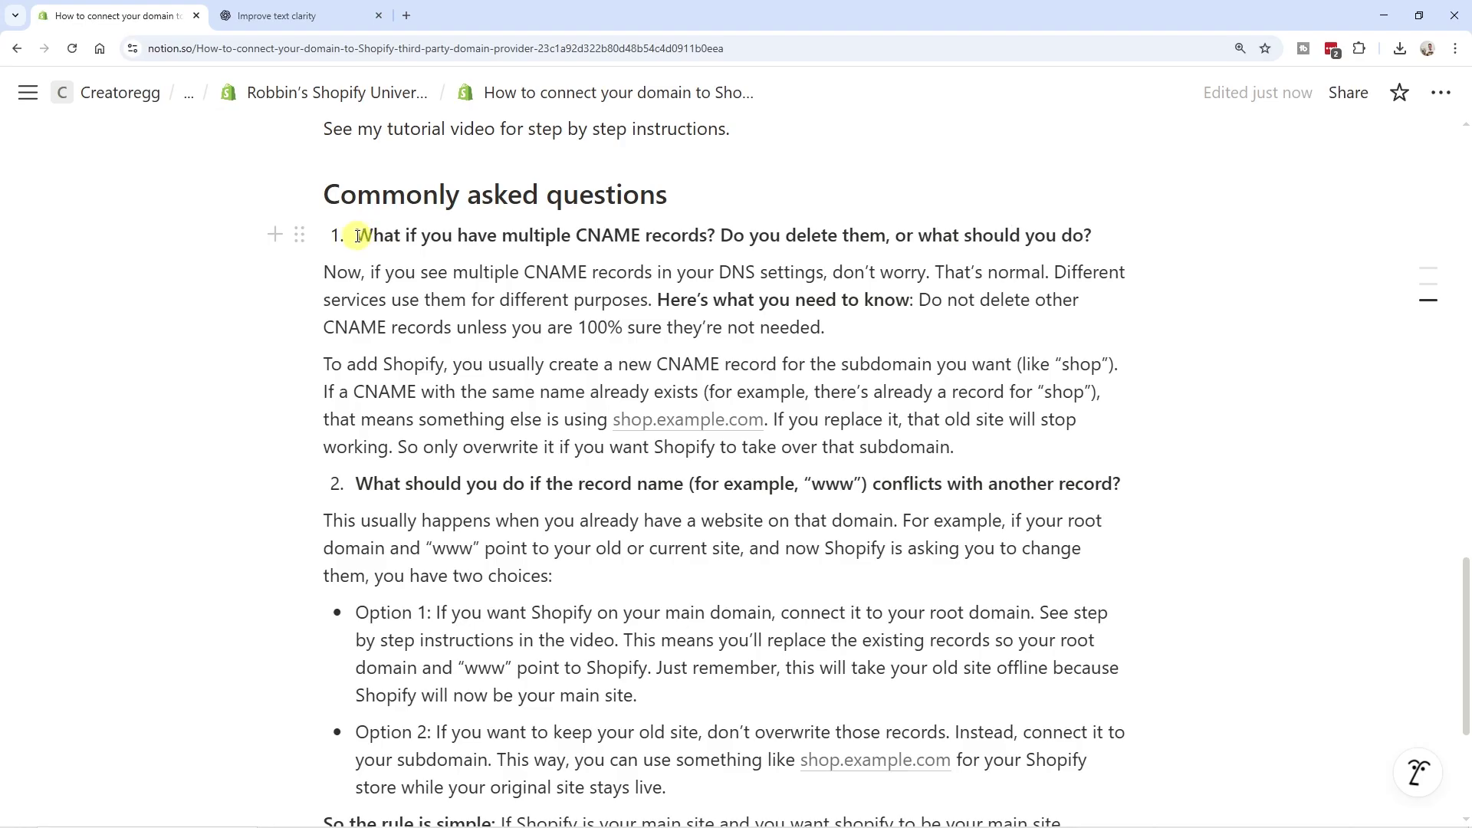
pyautogui.moveTo(360, 236); pyautogui.dragTo(1096, 234)
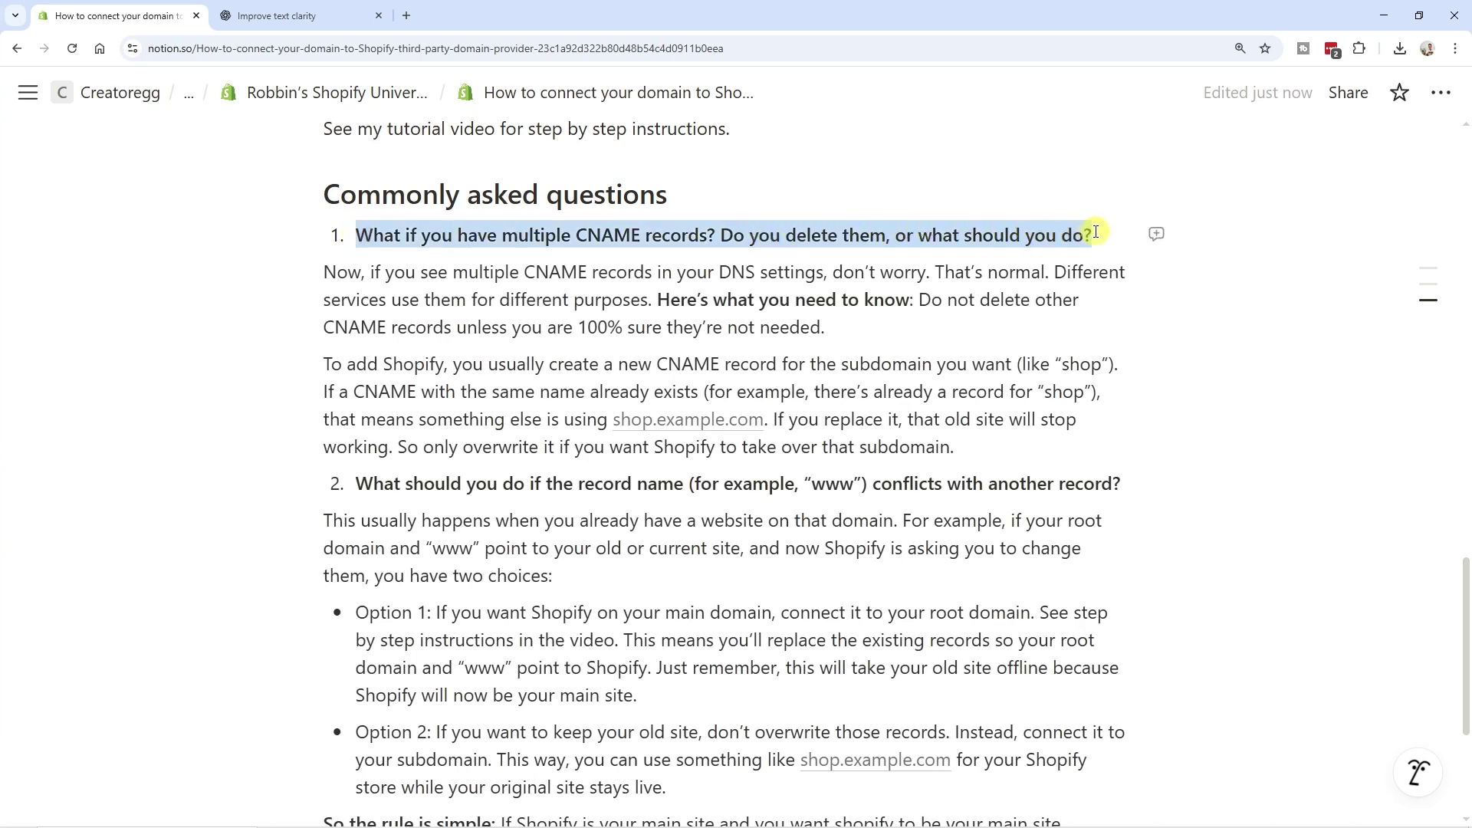
pyautogui.moveTo(357, 484); pyautogui.dragTo(1117, 485)
pyautogui.scroll(-2, 1024, 552)
pyautogui.click(955, 618)
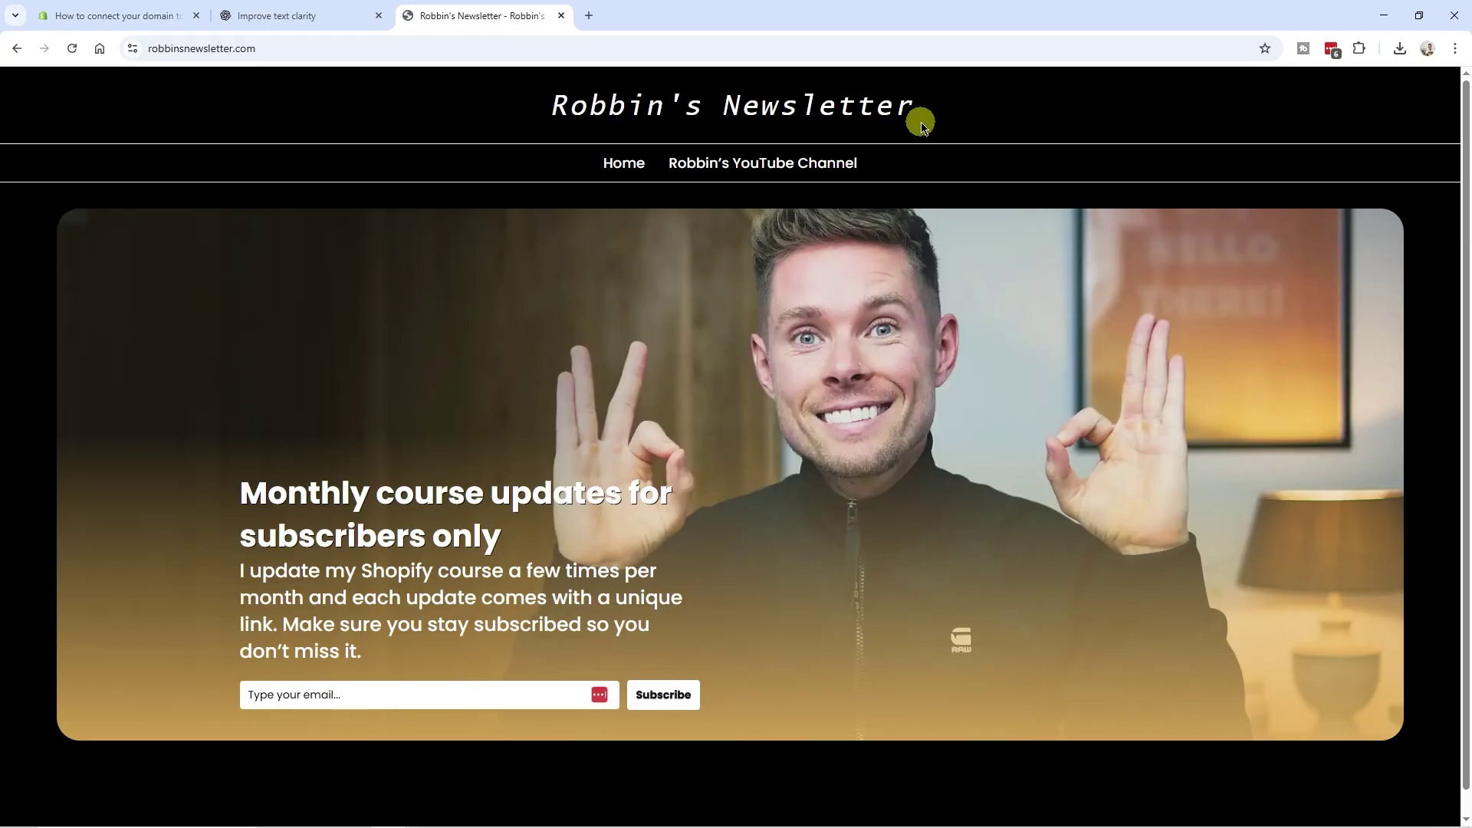
pyautogui.scroll(-1, 683, 318)
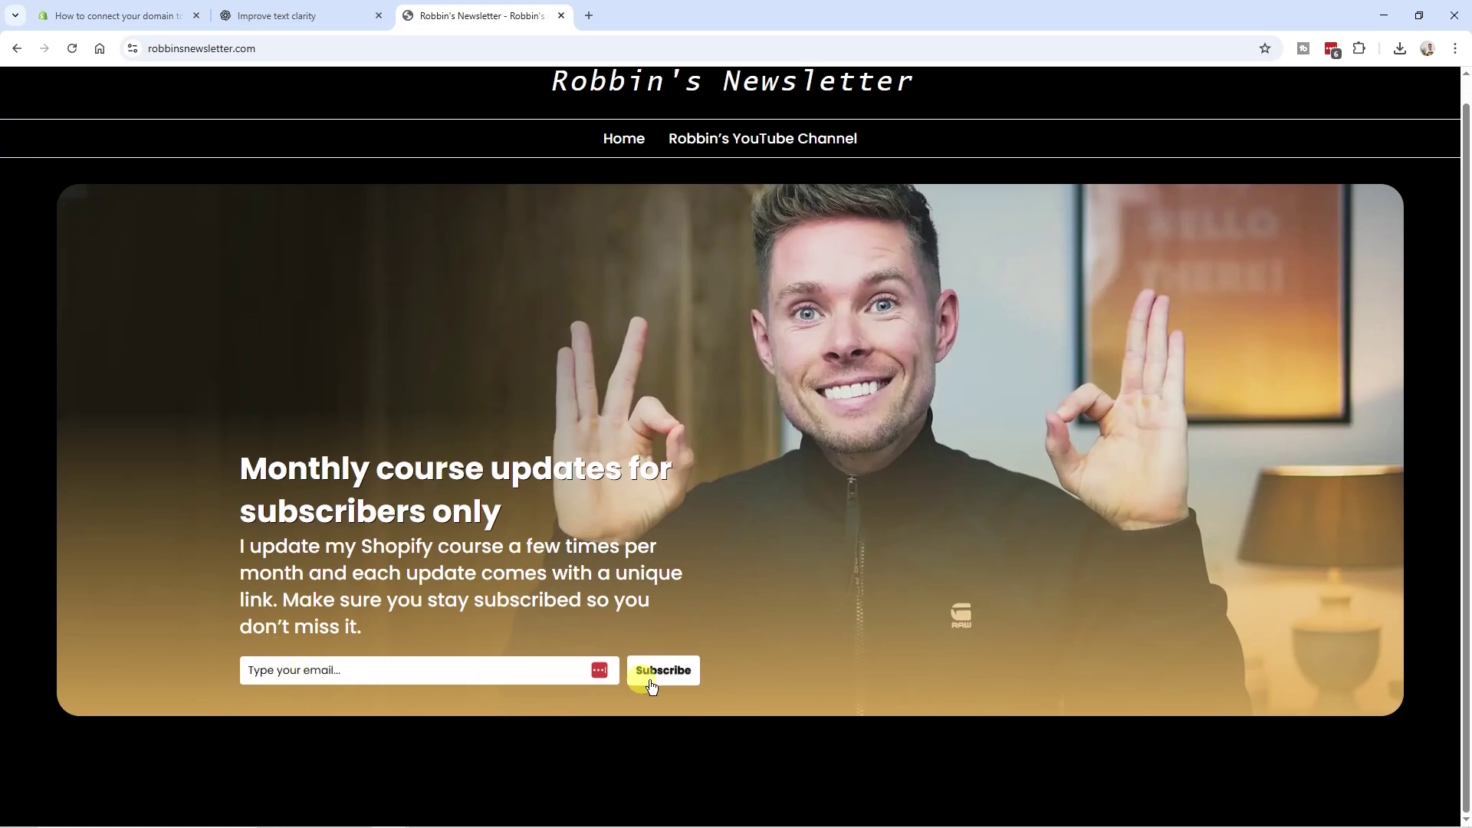